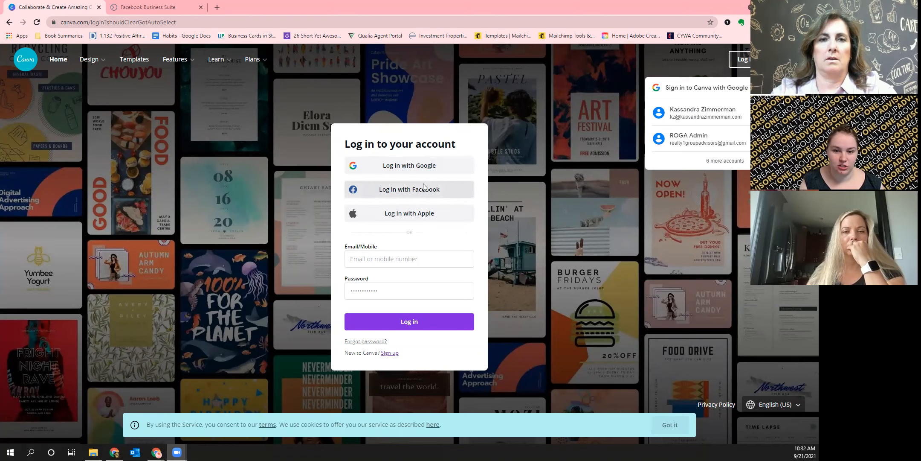
Sign in to Canva with the saved Google account
left_click(708, 118)
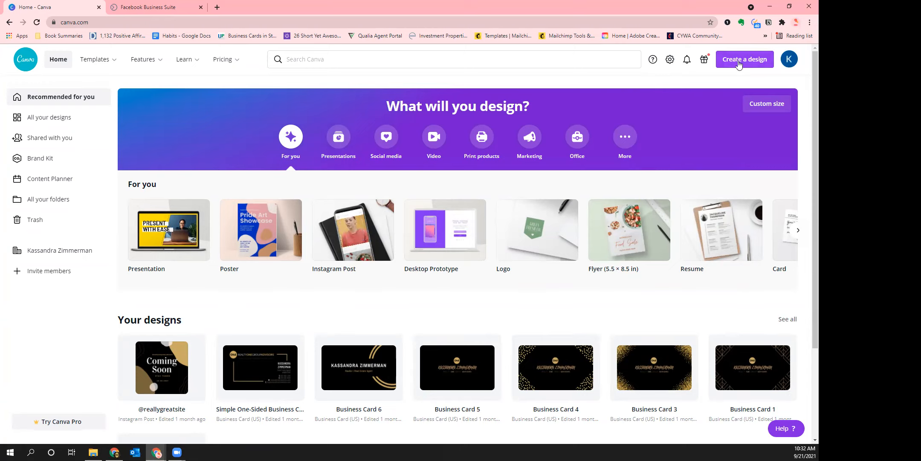
Create a new Instagram Post design by searching 'post' among design types
left_click(740, 65)
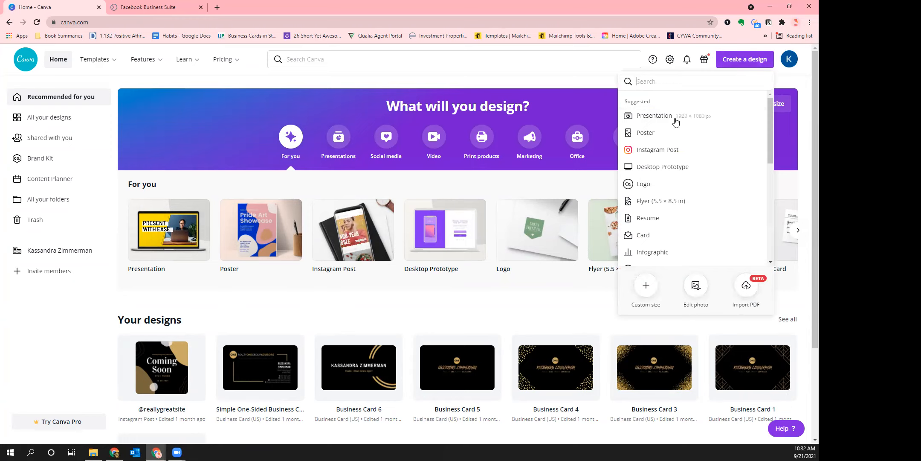
scroll(672, 241, "down", 1)
scroll(685, 234, "down", 2)
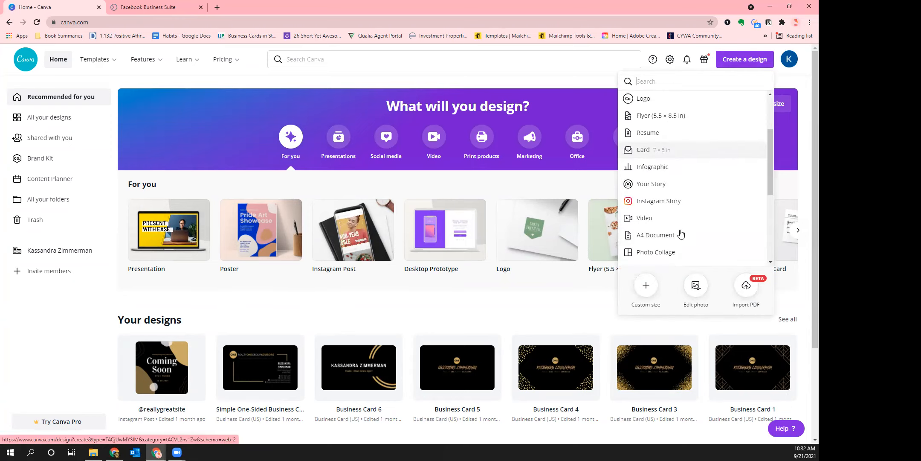
scroll(690, 207, "up", 3)
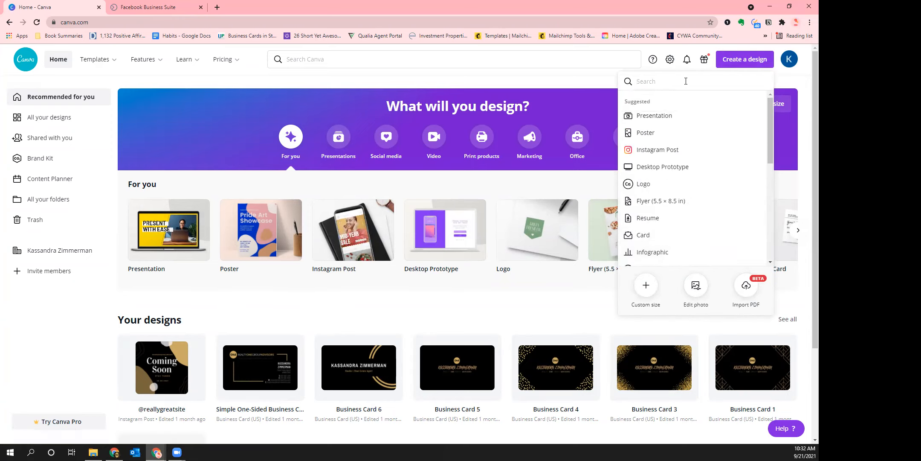
scroll(708, 205, "down", 4)
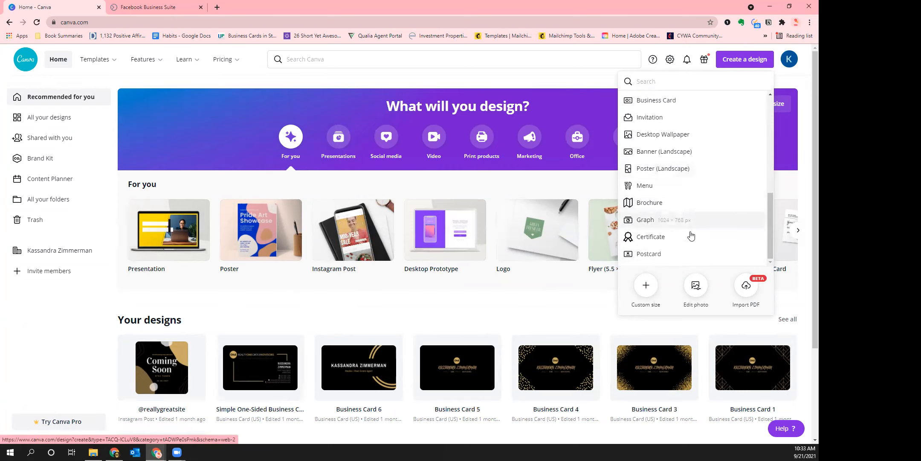
scroll(693, 213, "up", 4)
type("thumbnail")
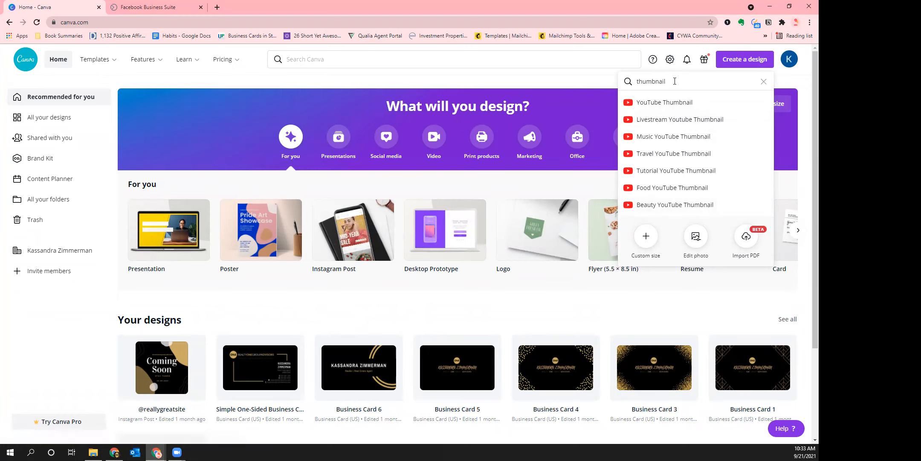
left_click_drag(675, 81, 636, 83)
key("BackSpace")
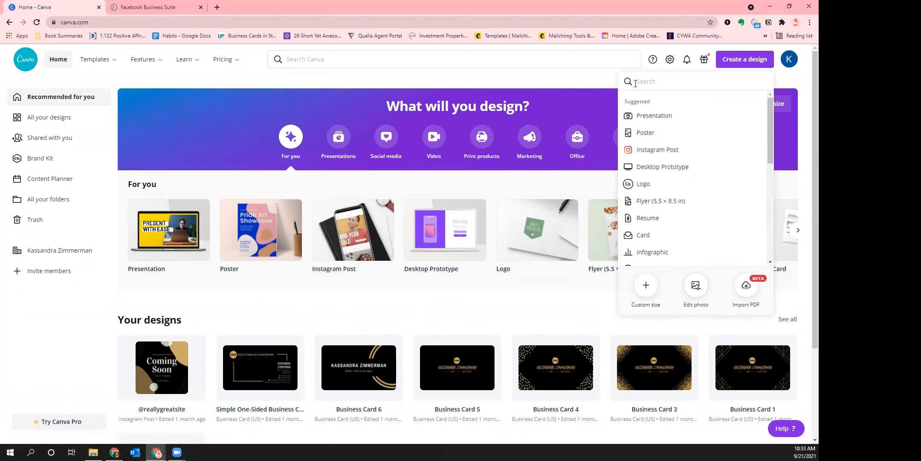
type("post")
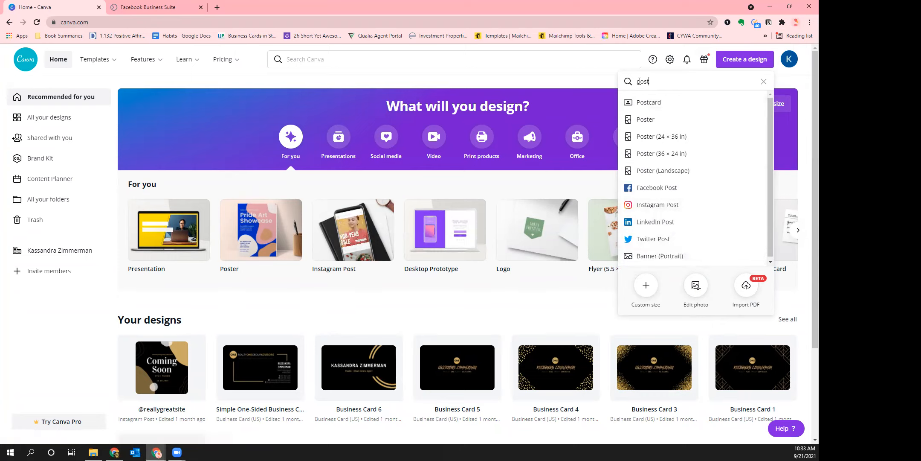
double_click(633, 82)
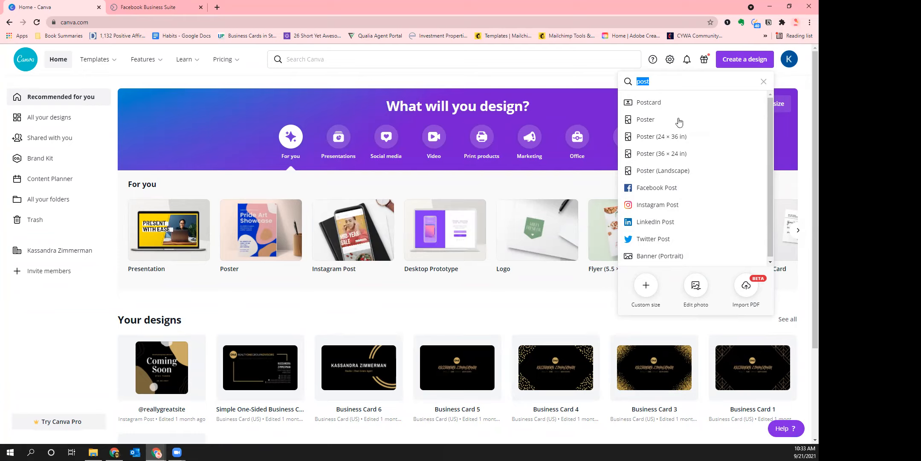
left_click(693, 207)
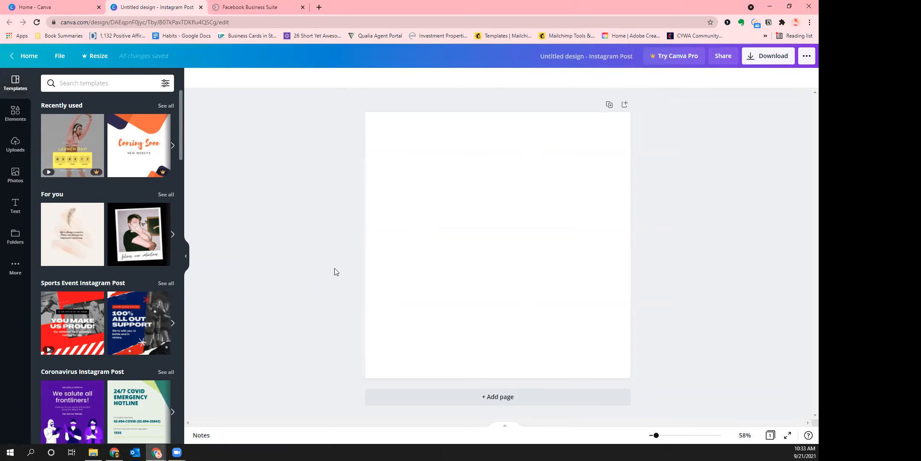
Add and then delete a second page, then show all recently used templates
left_click(564, 390)
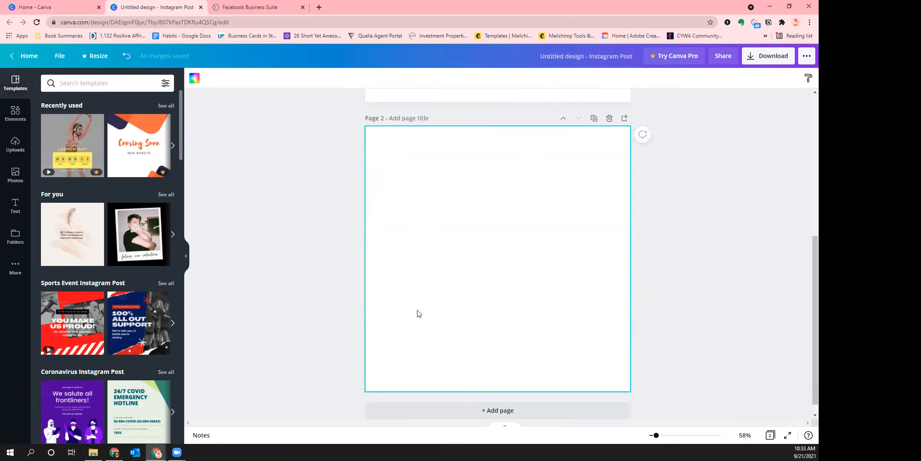
left_click(609, 118)
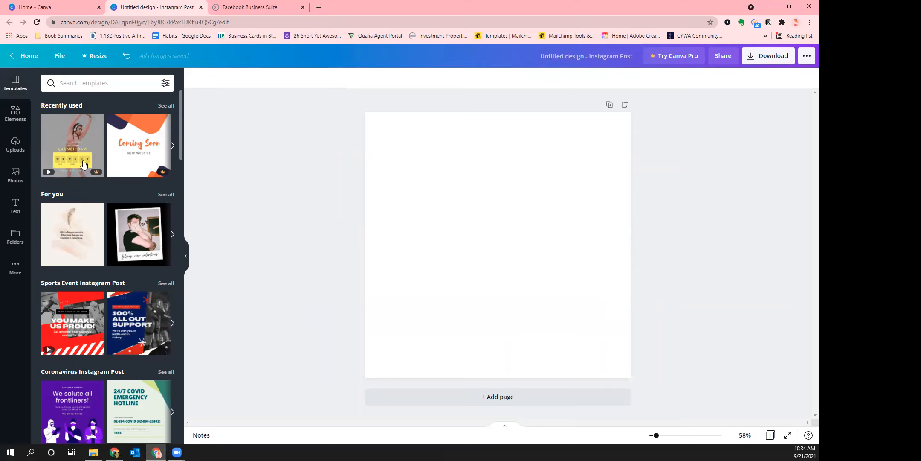
left_click(166, 106)
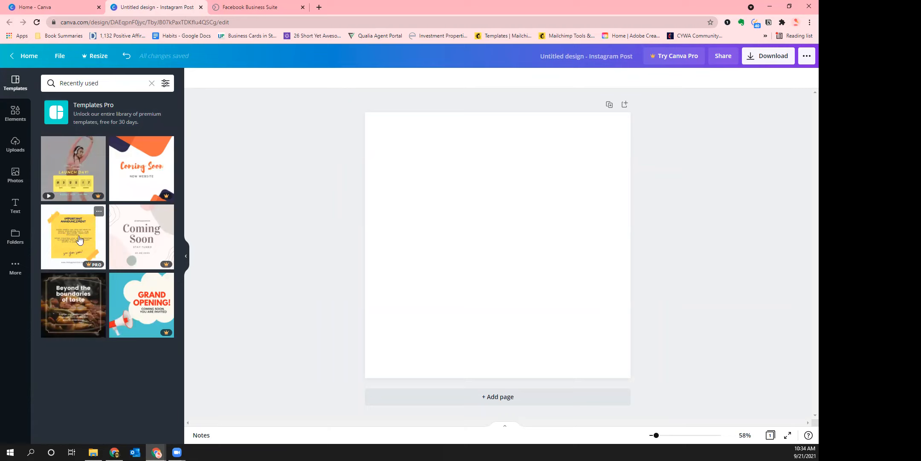
Add the scalloped frame element and enlarge it to about 819 by 818
left_click(16, 115)
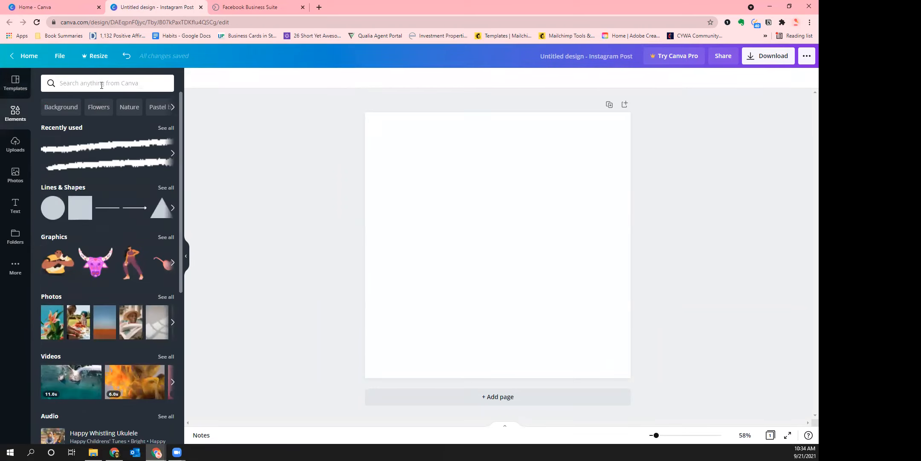
scroll(132, 202, "down", 6)
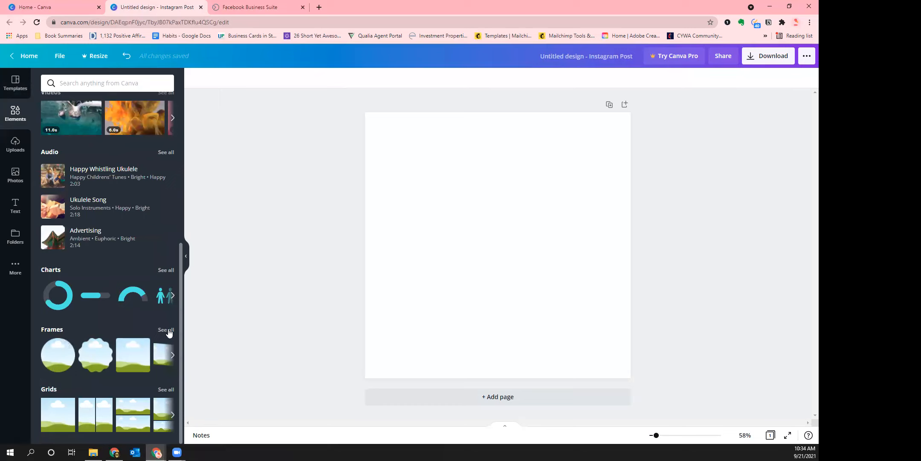
left_click(87, 360)
left_click_drag(489, 255, 542, 203)
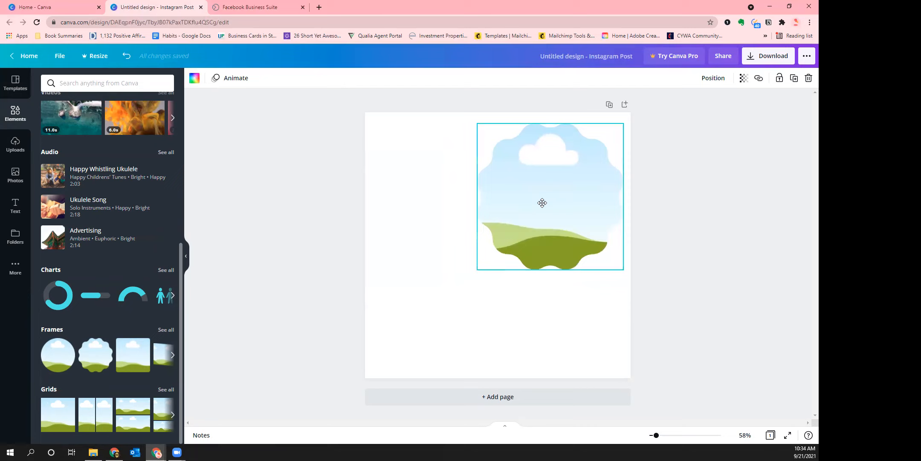
left_click_drag(468, 275, 406, 337)
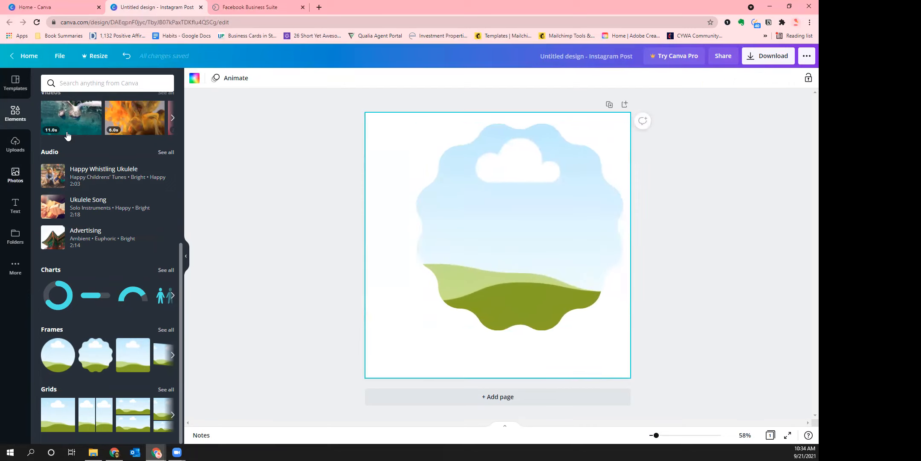
left_click(15, 175)
left_click(81, 84)
Search photos for 'home' and drop the kitchen photo into the wavy frame
type("home")
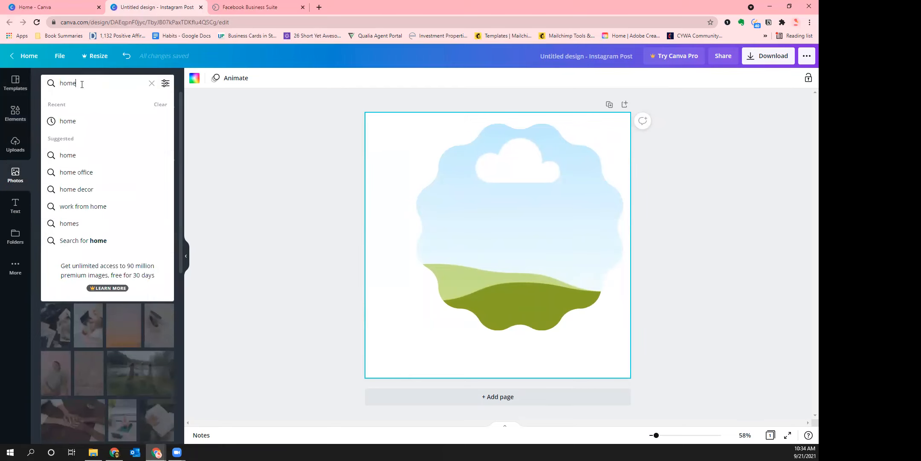
key("Return")
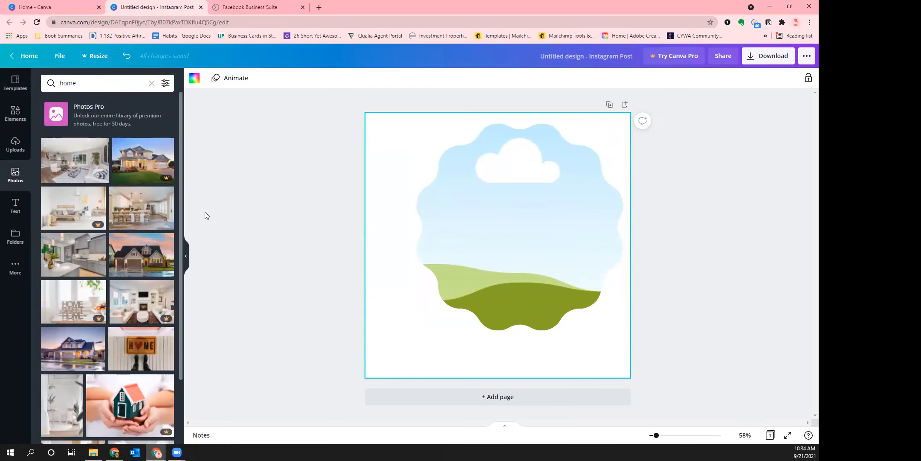
mouse_move(158, 208)
left_mouse_down()
mouse_move(366, 246)
mouse_move(437, 241)
mouse_move(512, 290)
mouse_move(455, 235)
mouse_move(418, 218)
mouse_move(375, 252)
left_mouse_up()
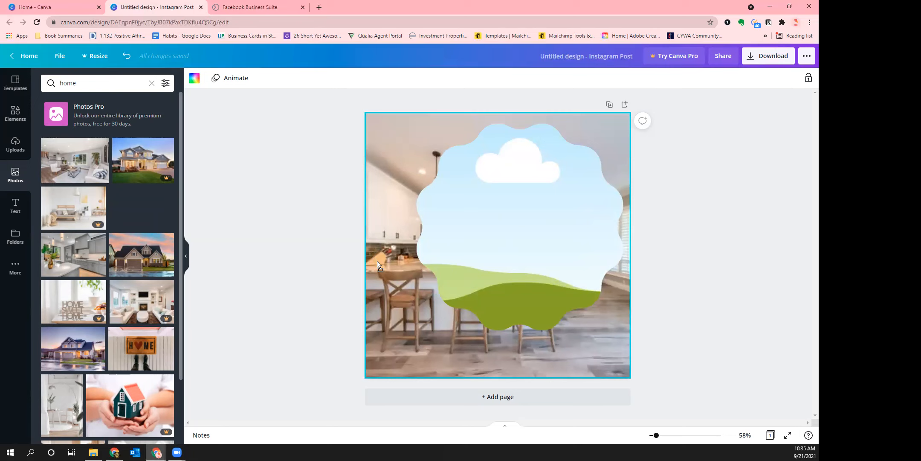
left_click_drag(417, 243, 442, 247)
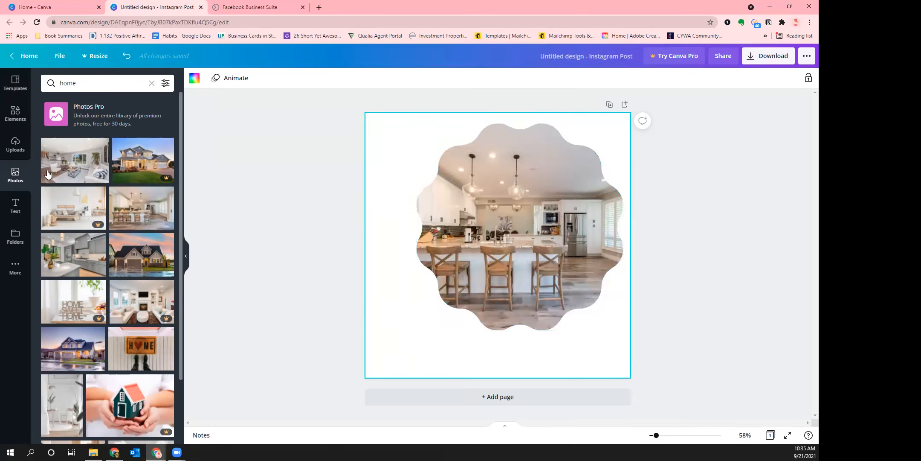
left_click(9, 213)
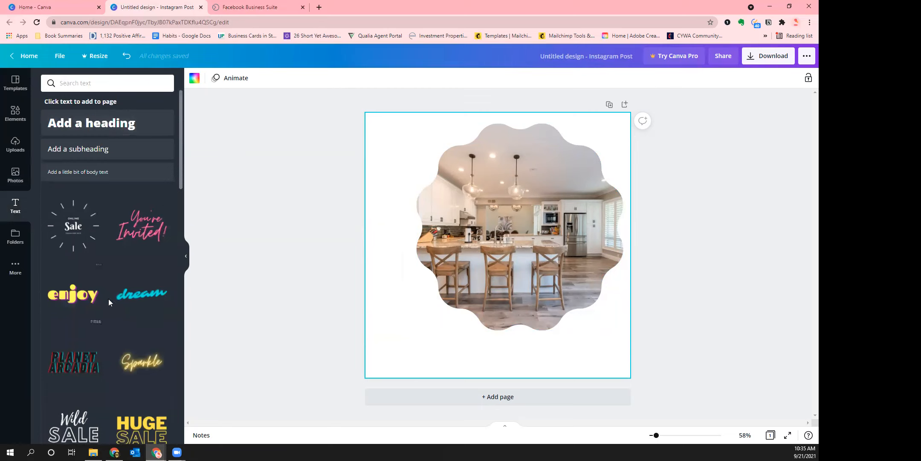
Add the HUGE SALE text style and move it down over the kitchen photo
scroll(122, 301, "down", 8)
scroll(121, 294, "down", 1)
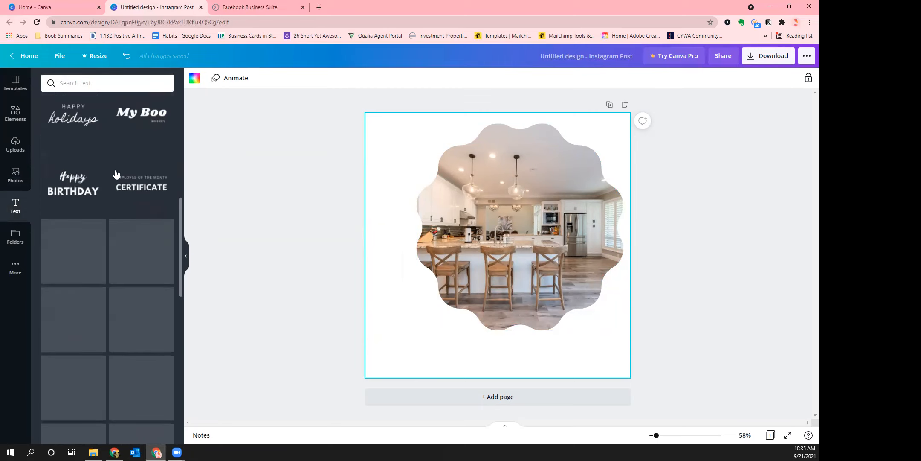
scroll(128, 266, "up", 9)
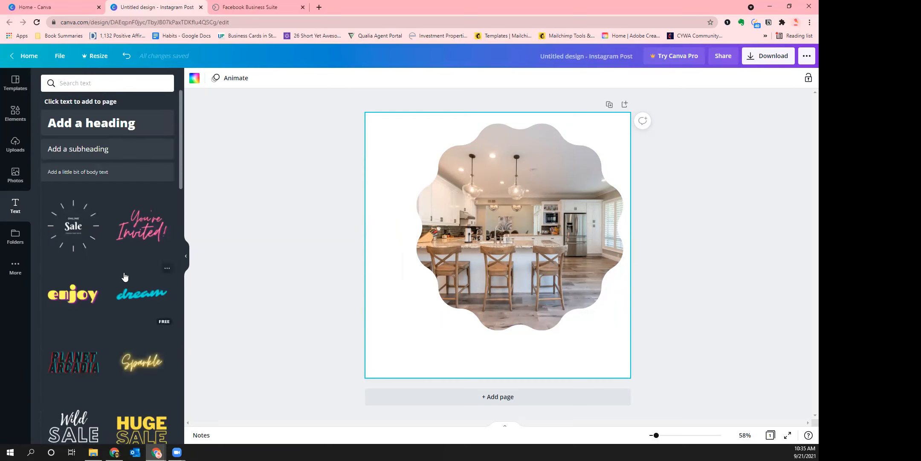
scroll(124, 299, "down", 6)
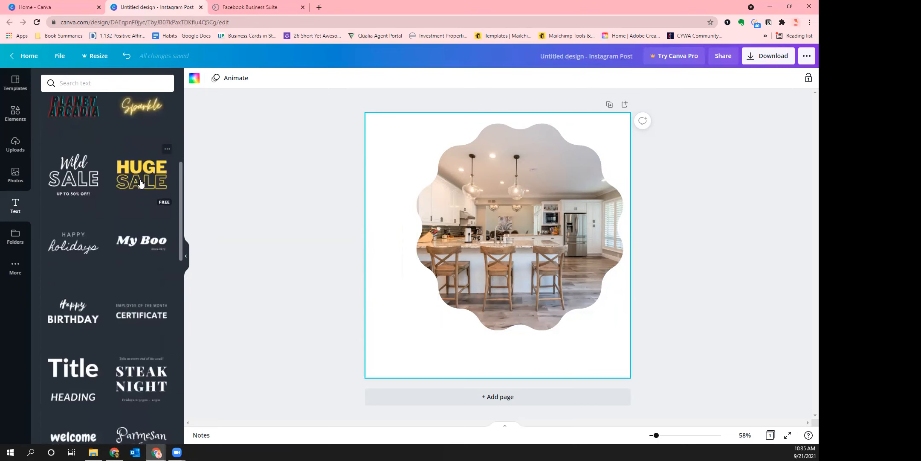
scroll(128, 299, "up", 3)
left_click(142, 277)
left_click_drag(525, 267, 539, 328)
Retype the heading words HUGE and SALE as JUST and SOLD
left_click(554, 294)
left_click(555, 295)
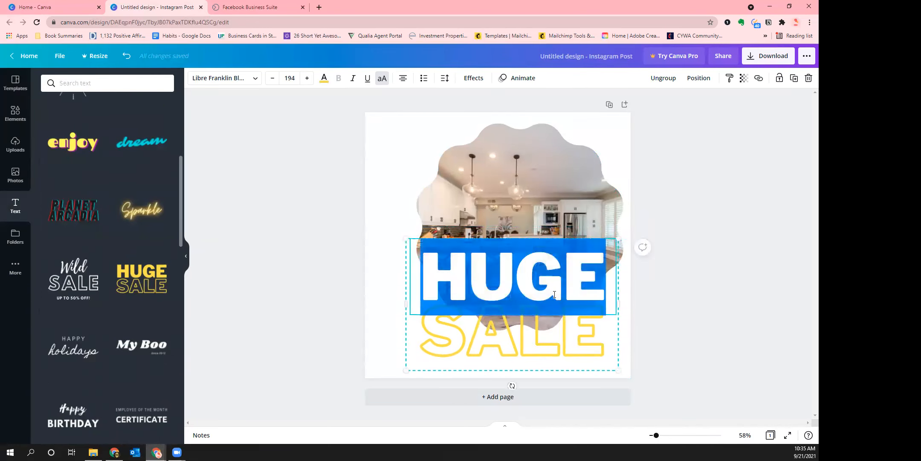
type("JUST")
left_click(500, 348)
left_click(504, 340)
type("SOLD")
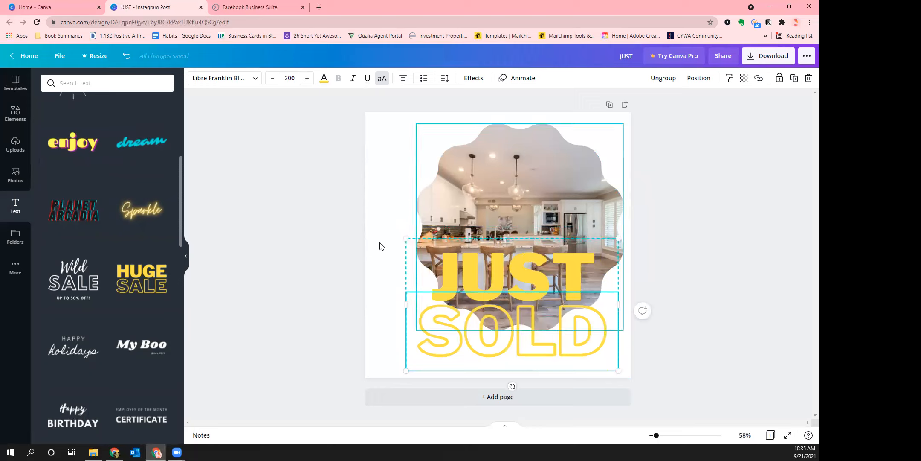
left_click(381, 276)
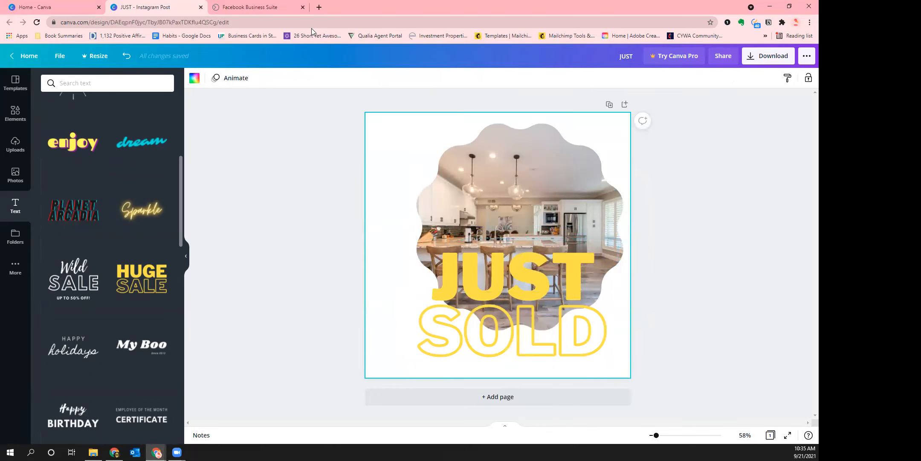
left_click(319, 7)
Open one.zONE via a OneLogin search for 'zone' and go to Marketing > Logos
left_click(727, 23)
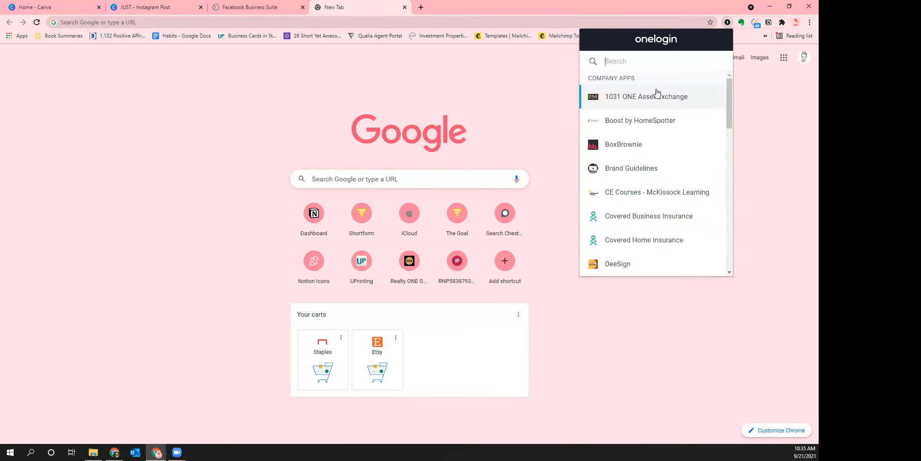
scroll(652, 151, "down", 10)
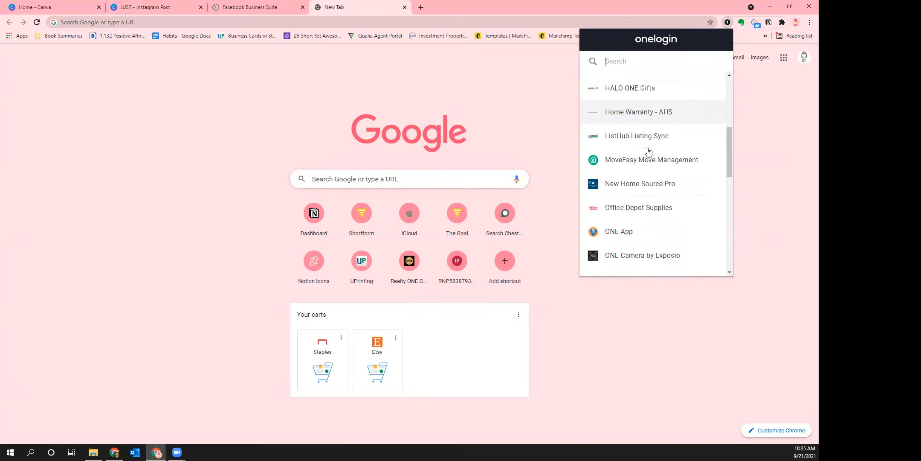
type("zone")
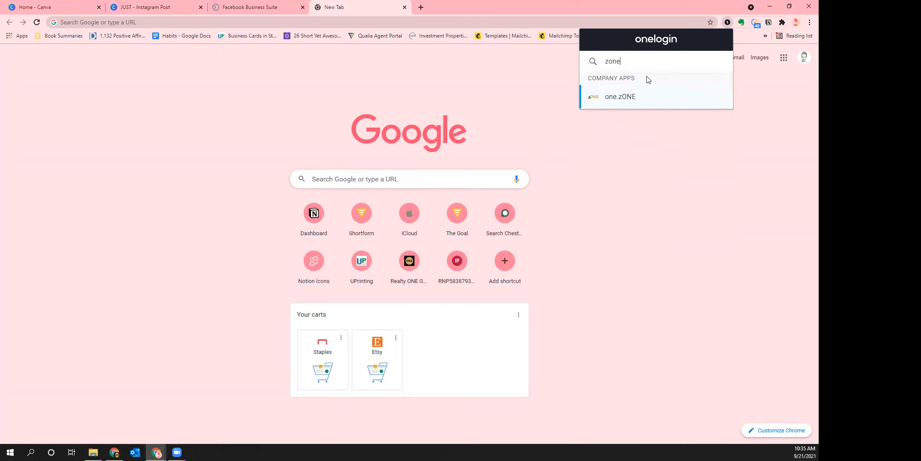
left_click(622, 97)
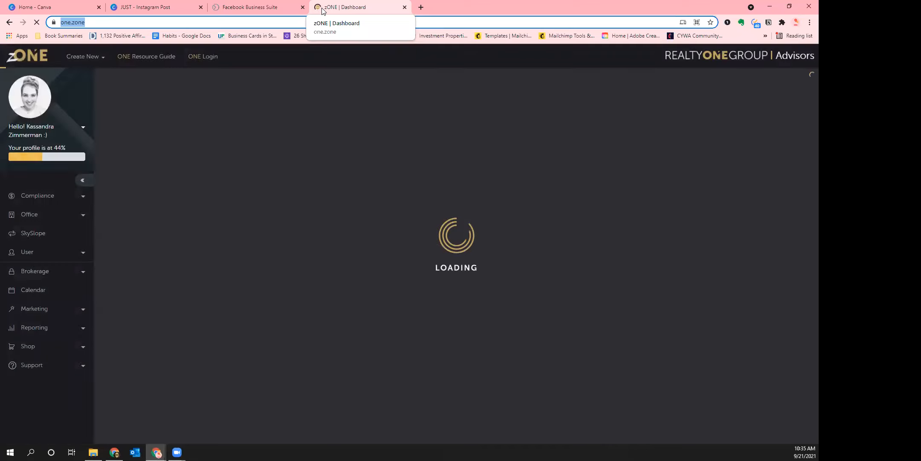
left_click(35, 309)
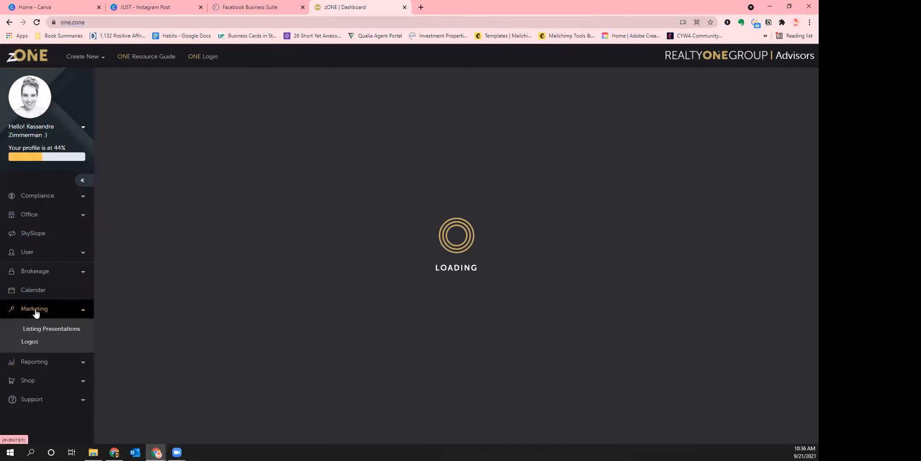
left_click(30, 345)
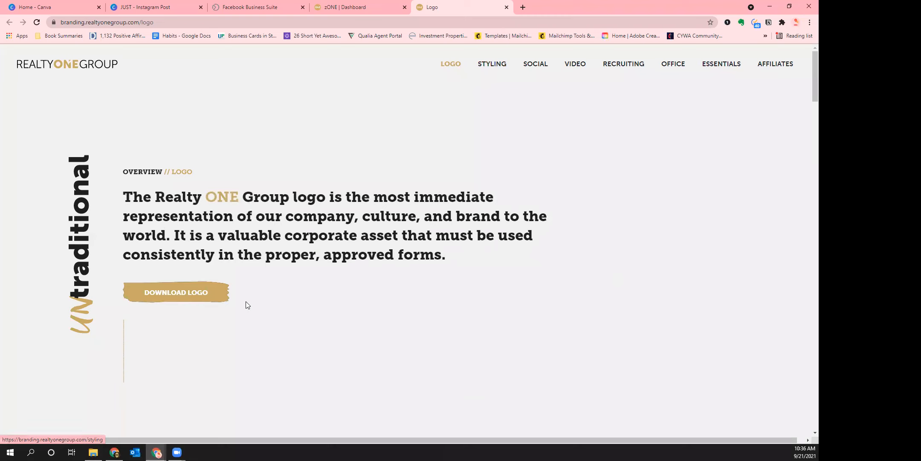
Scroll through the Realty ONE Group logo usage rules
scroll(431, 299, "down", 3)
scroll(410, 290, "down", 5)
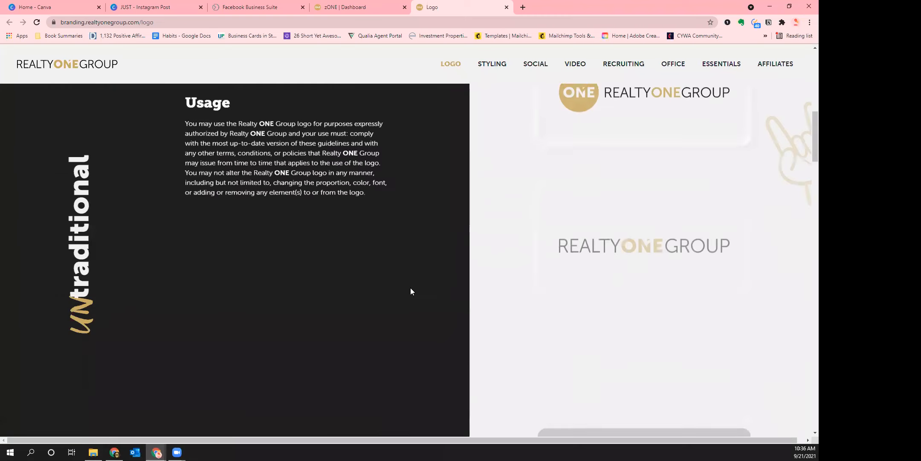
scroll(570, 214, "down", 5)
scroll(571, 237, "down", 10)
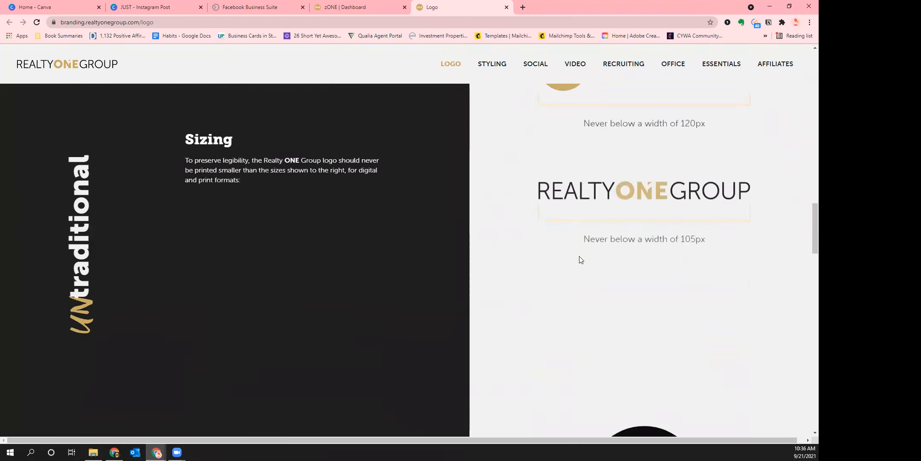
scroll(528, 328, "down", 5)
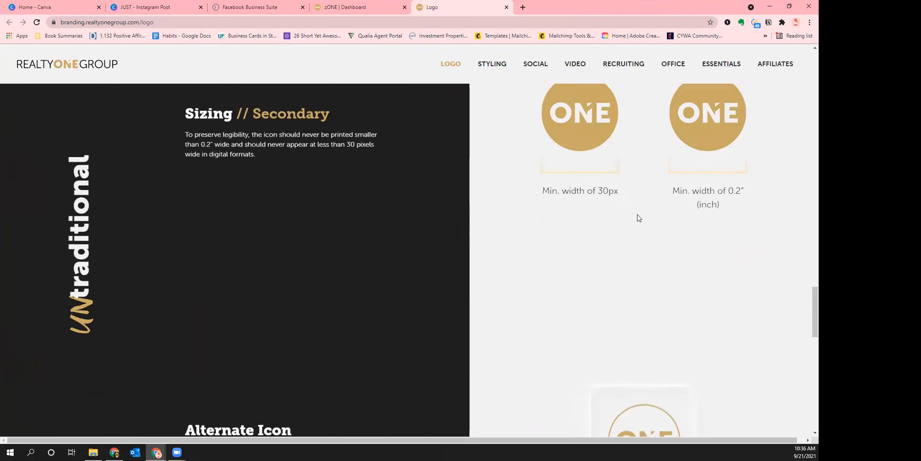
Review the Styling page's brand colours, including Gold #C5A95E, and typography
left_click(489, 64)
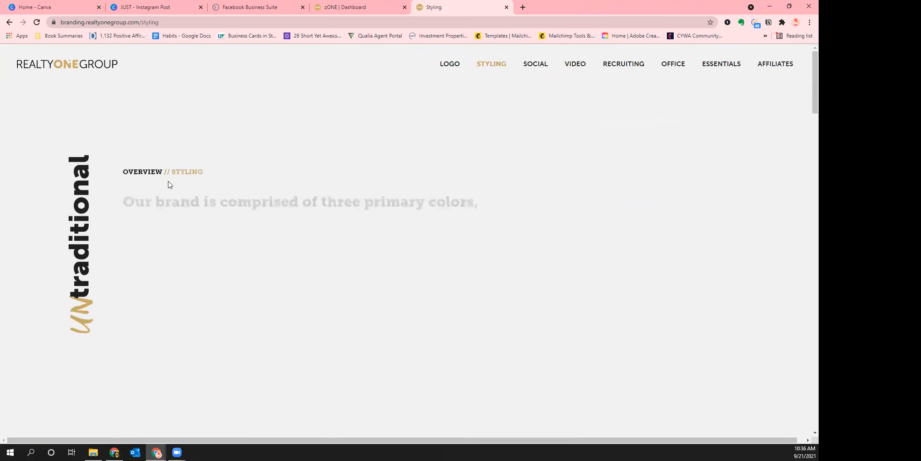
scroll(381, 213, "down", 3)
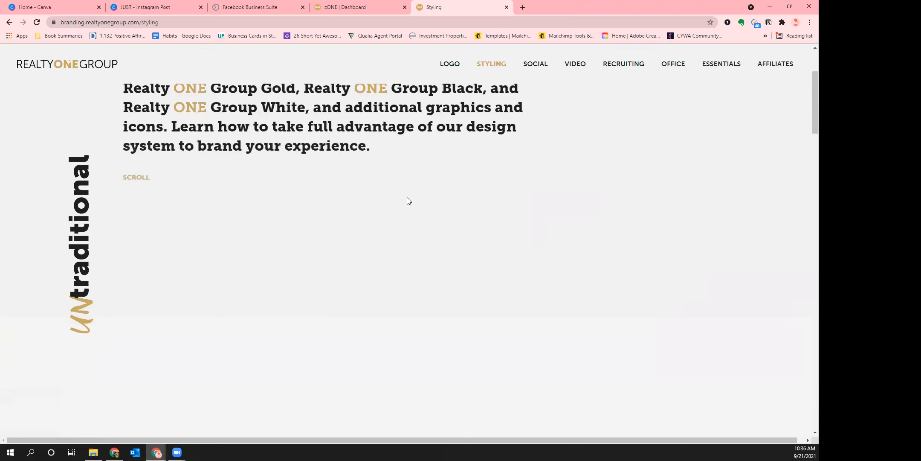
scroll(408, 198, "down", 5)
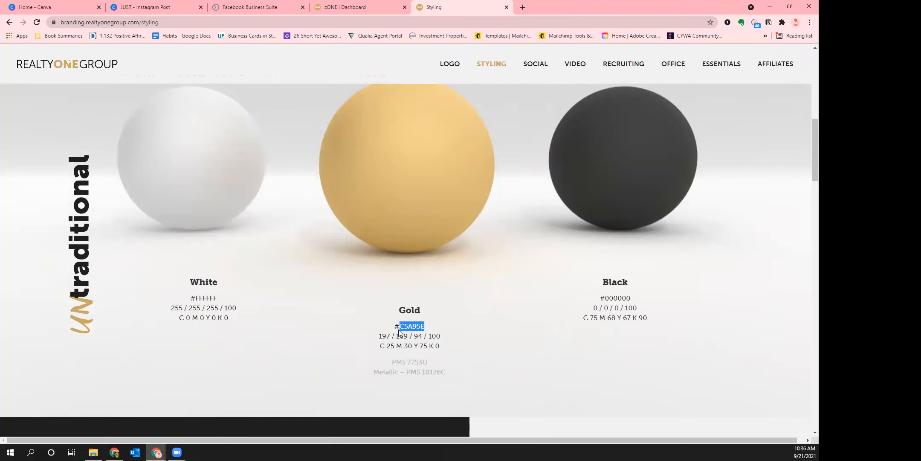
scroll(484, 306, "down", 10)
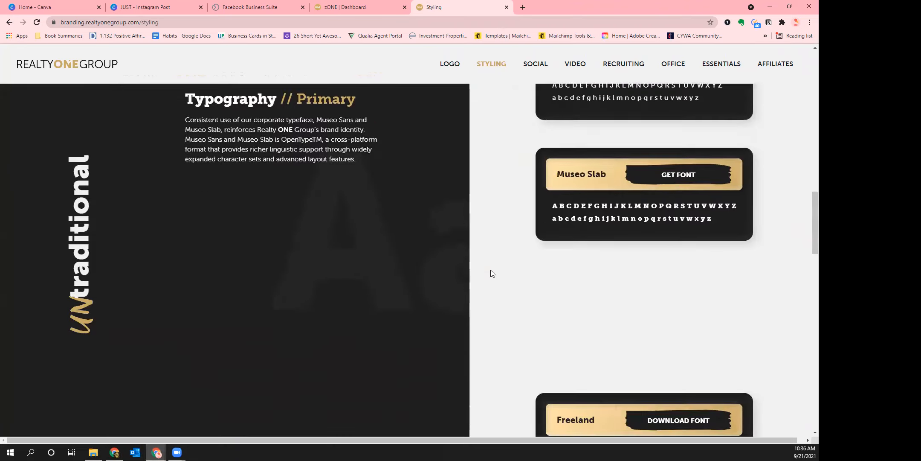
scroll(630, 331, "down", 12)
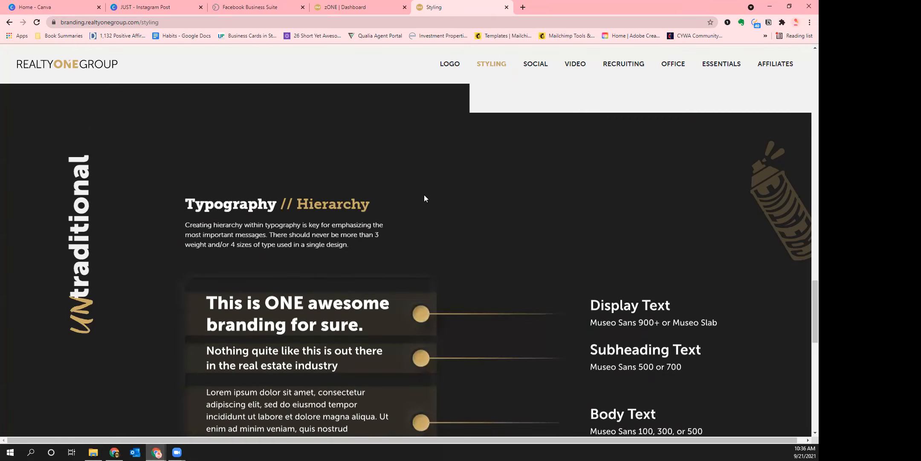
scroll(462, 232, "up", 5)
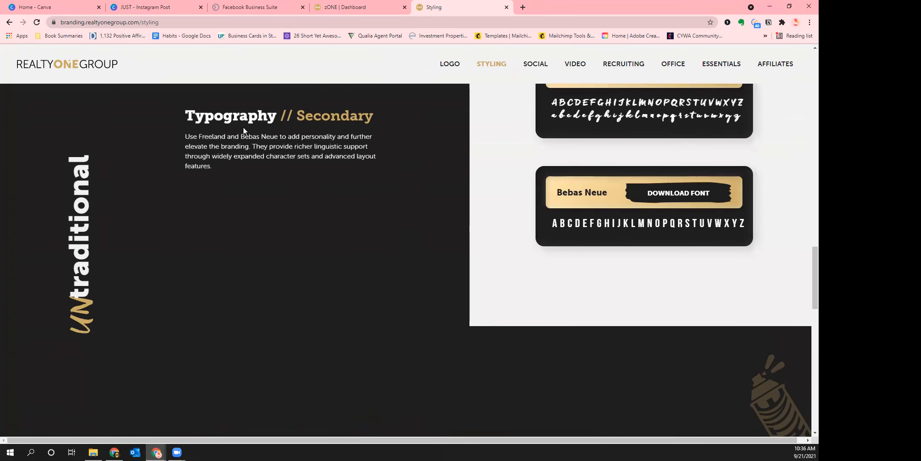
left_click(149, 11)
Recolour JUST to the custom brand gold #C5A95E
left_click(524, 317)
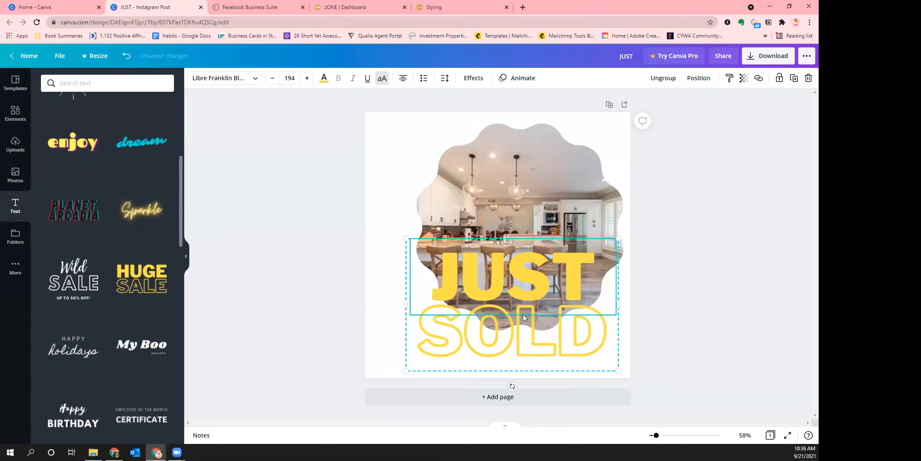
double_click(524, 314)
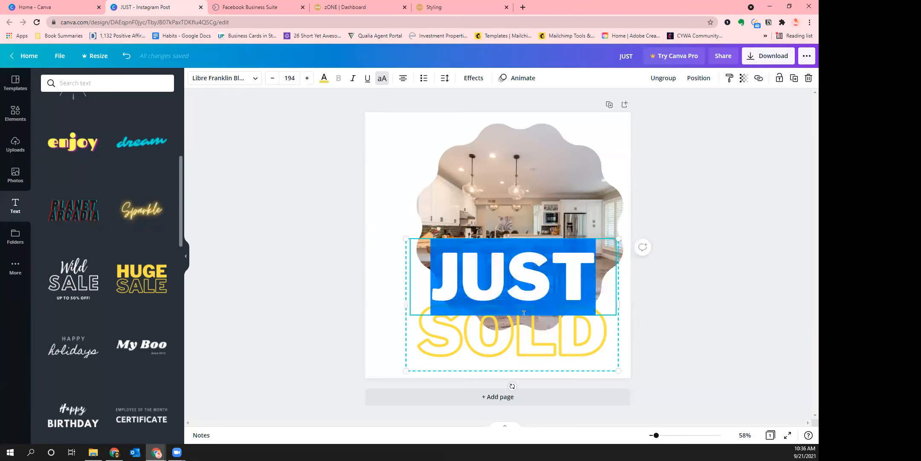
left_click(324, 77)
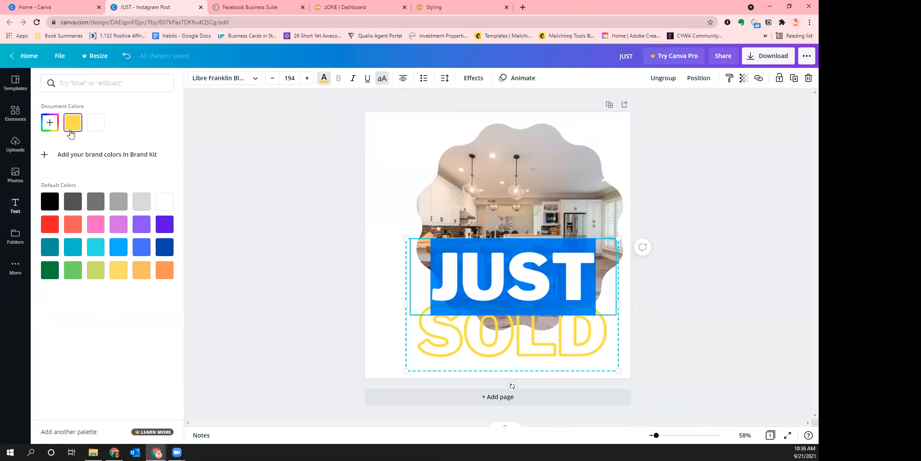
left_click(50, 123)
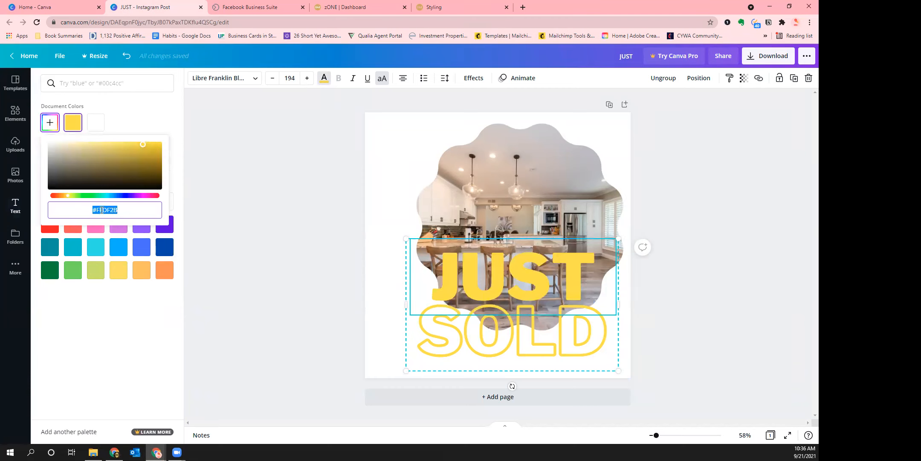
key("ctrl+v")
key("Return")
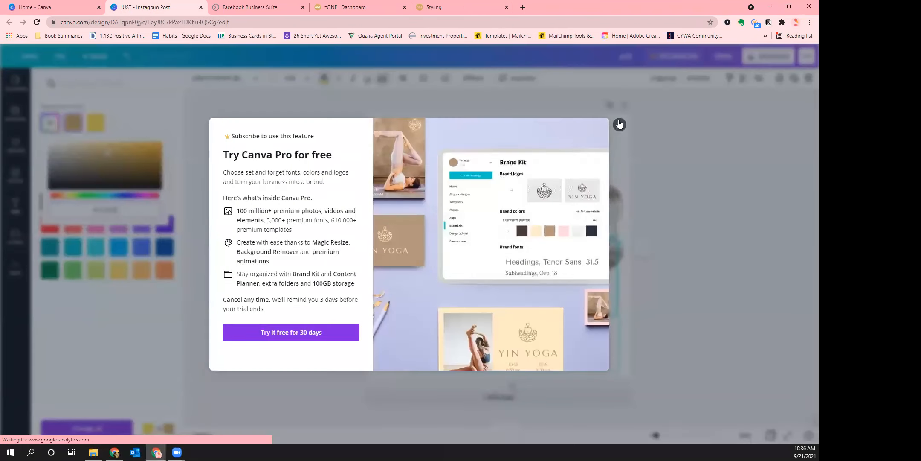
left_click(620, 125)
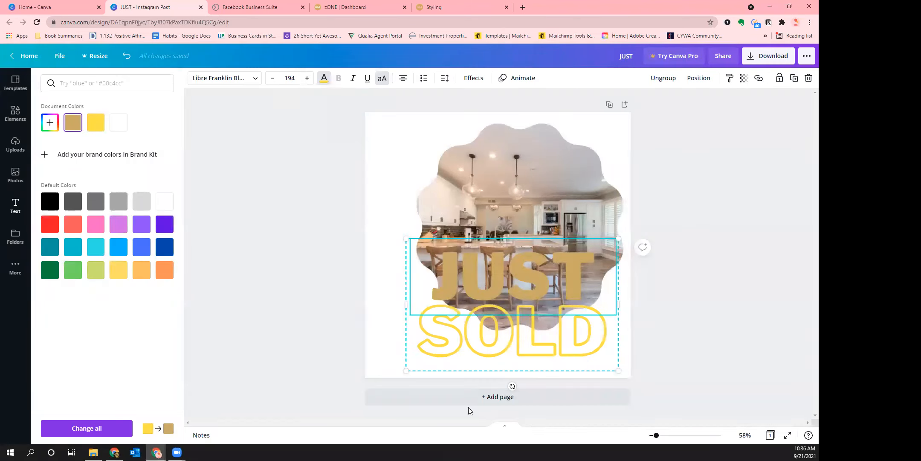
Apply the same gold tan document colour to SOLD
left_click(515, 339)
left_click(515, 339)
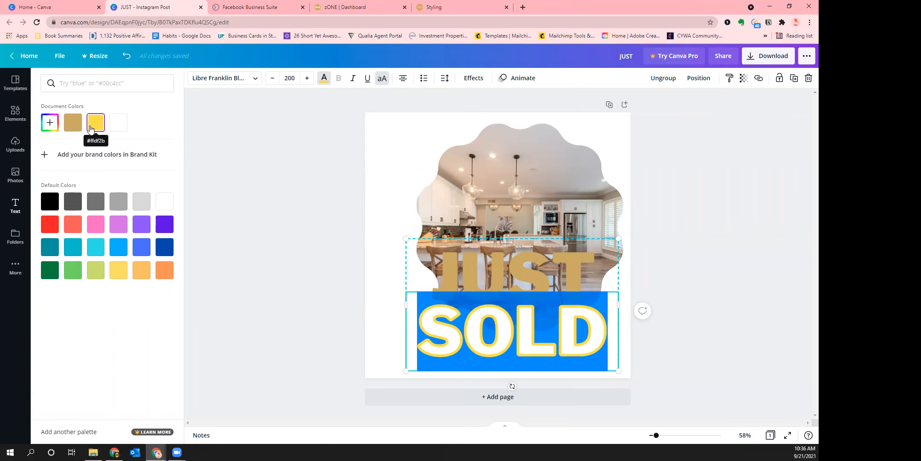
left_click(48, 122)
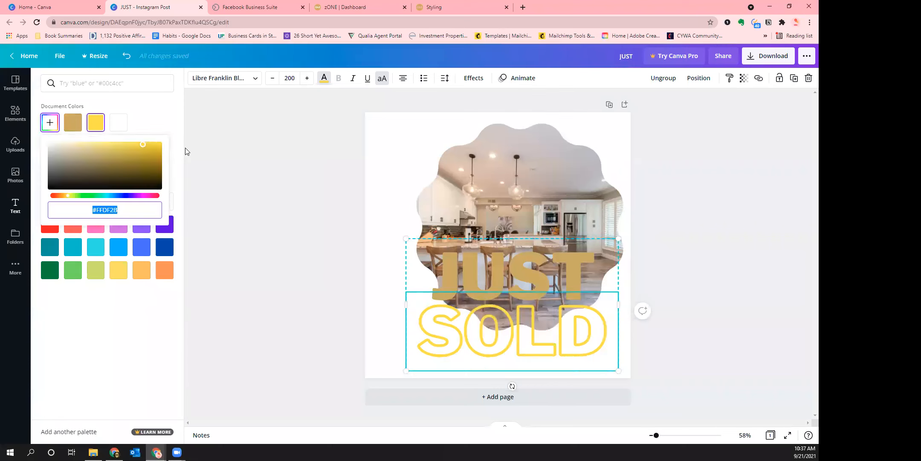
left_click(72, 125)
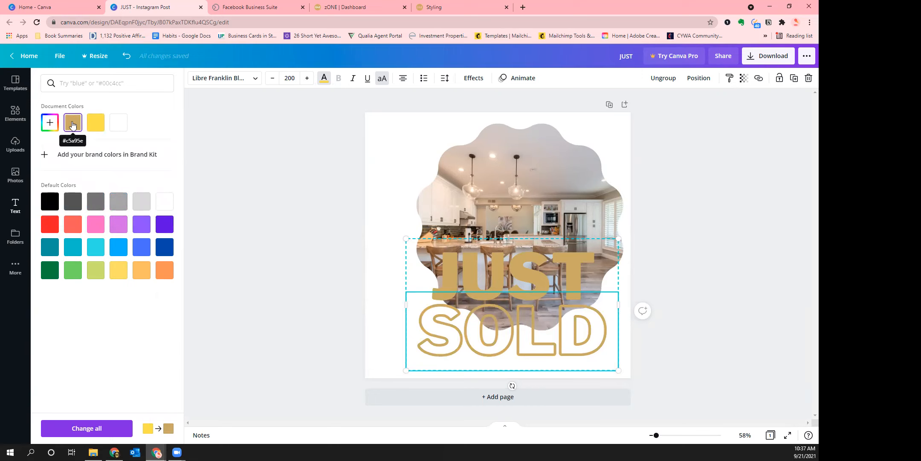
Try black drop and lifted shadows on SOLD, then settle on the Hollow effect
left_click(474, 77)
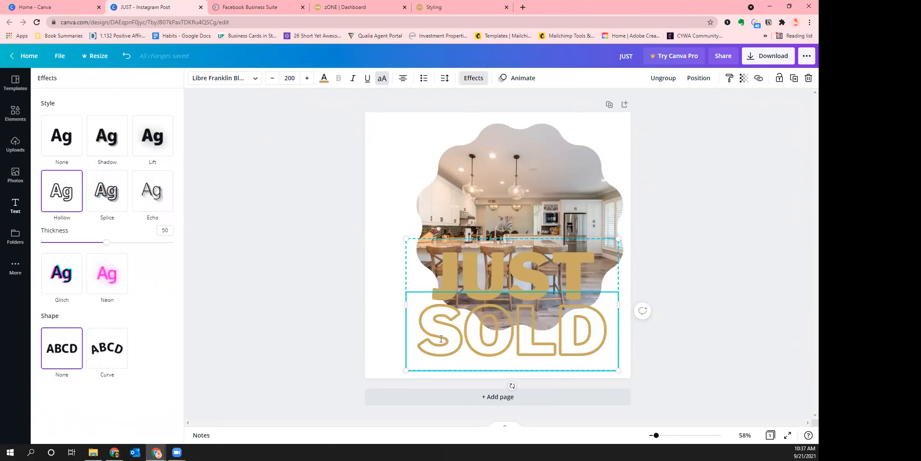
left_click(60, 150)
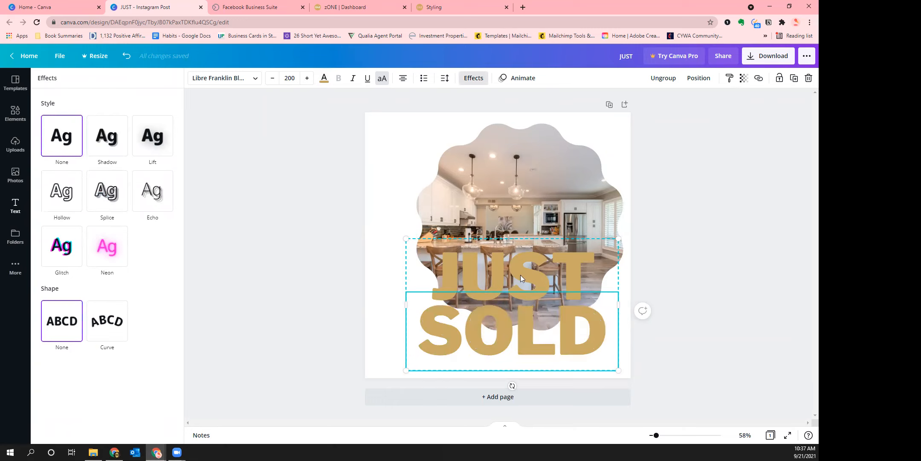
left_click(109, 145)
left_click(159, 270)
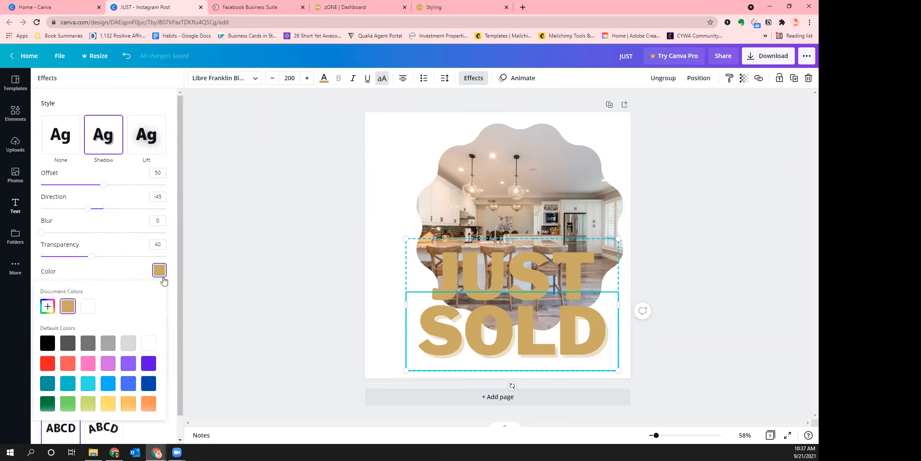
left_click(48, 343)
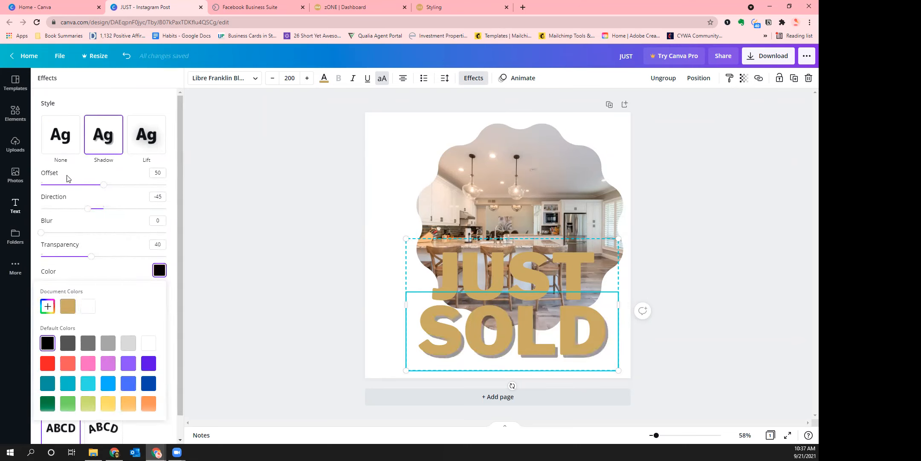
left_click(146, 135)
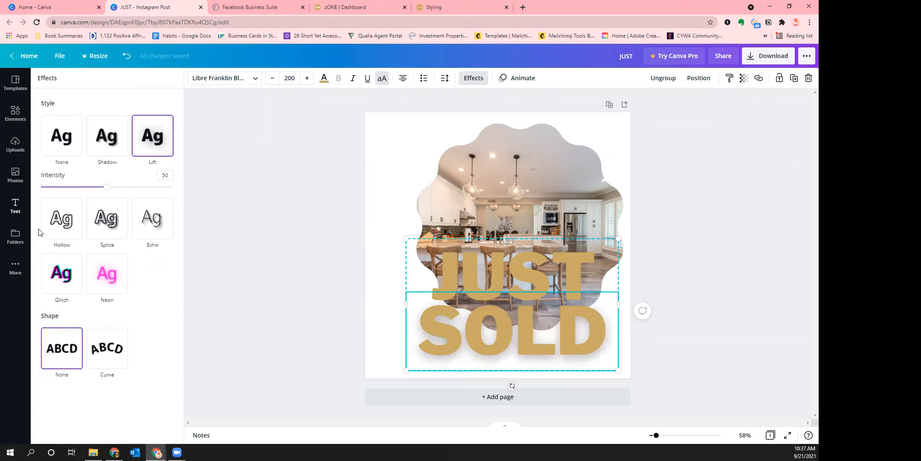
left_click(61, 220)
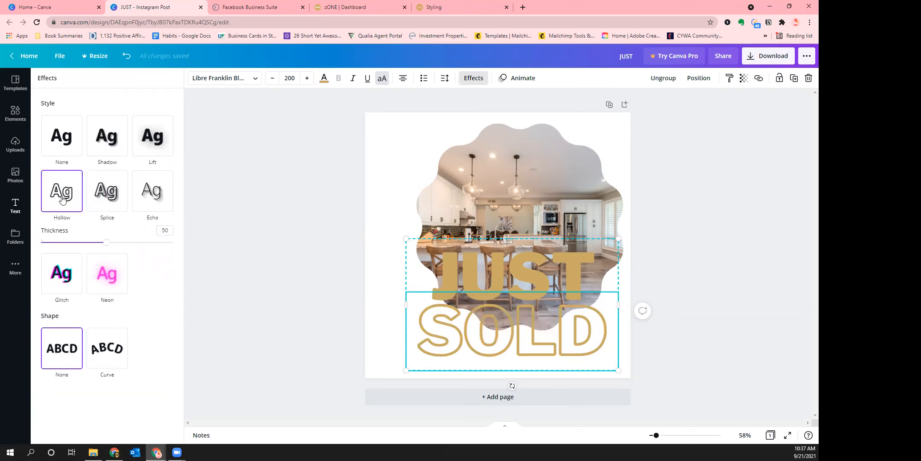
left_click(499, 202)
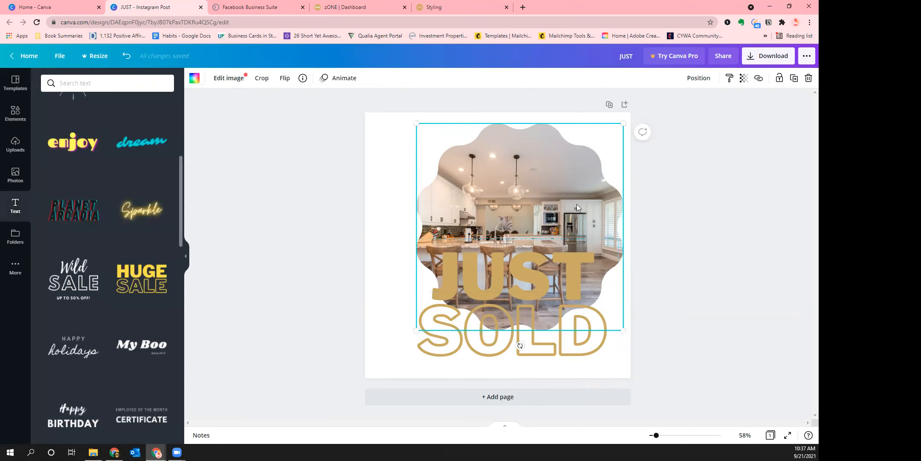
Shrink the scalloped kitchen photo and upload the Black.png ONE logo to Canva's Uploads
left_click_drag(420, 314, 457, 287)
left_click_drag(544, 201, 525, 200)
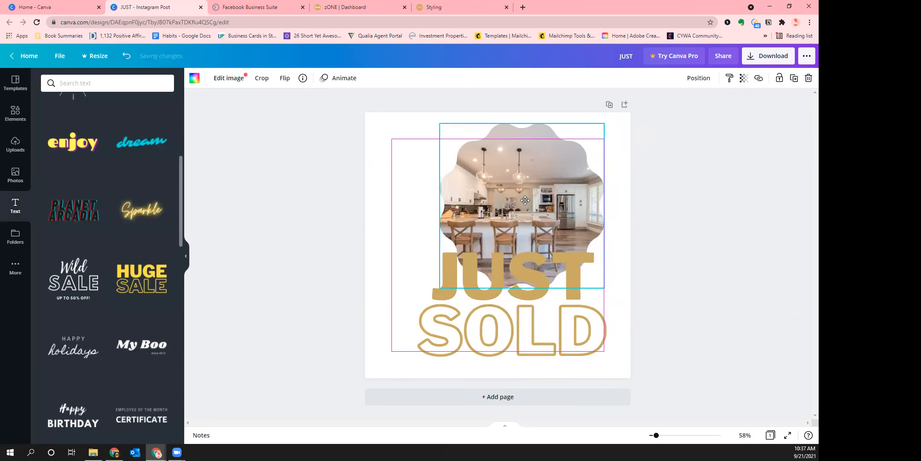
left_click(703, 262)
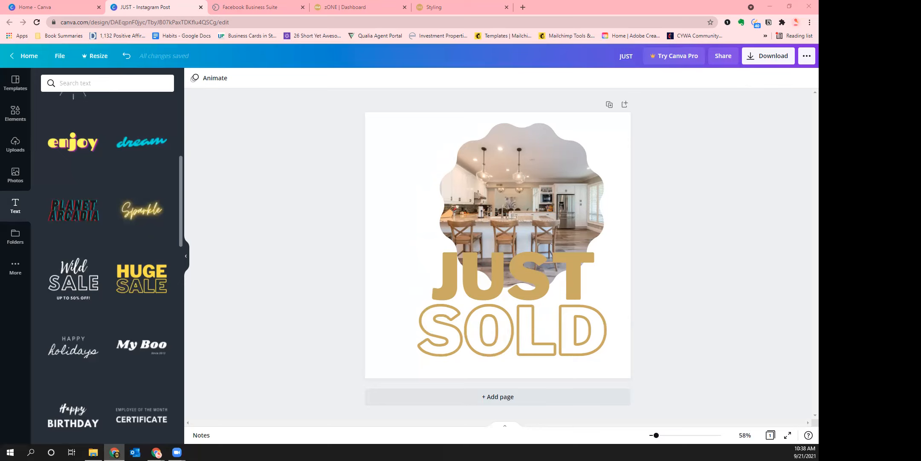
left_click_drag(1, 188, 108, 261)
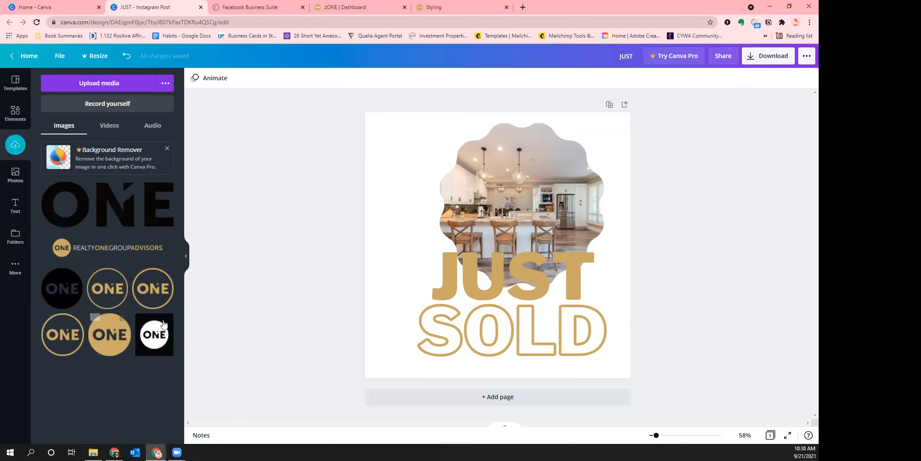
Add the black ONE logo as a small badge in the page's top-left corner
left_click(59, 301)
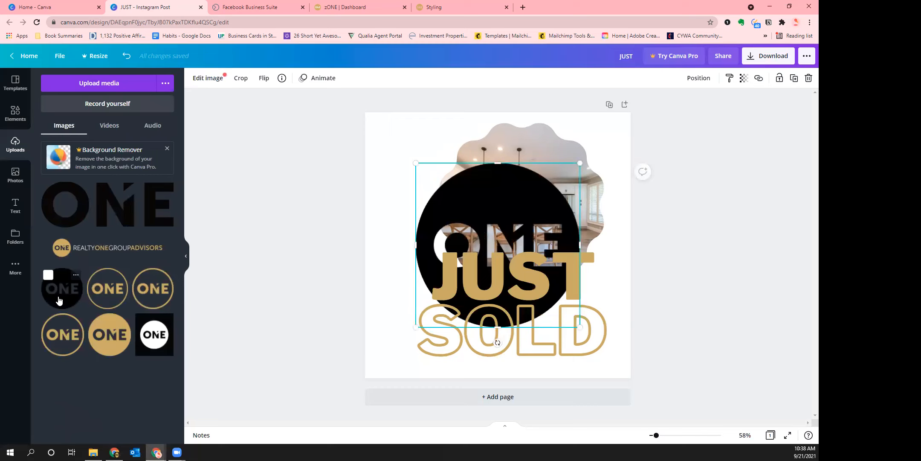
left_click_drag(511, 207, 478, 175)
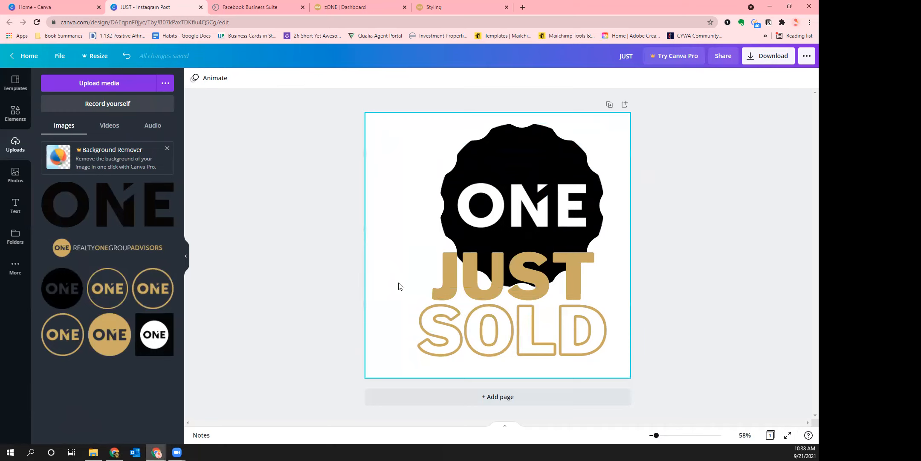
key("ctrl+z")
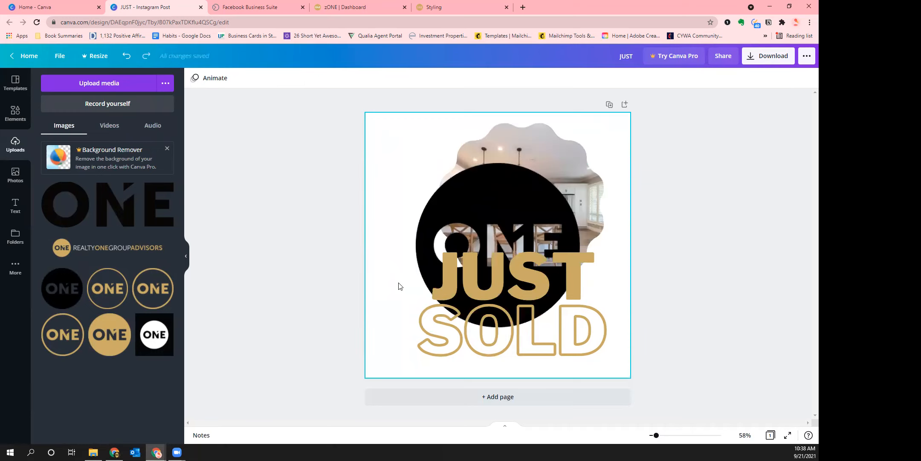
left_click_drag(439, 229, 389, 228)
left_click_drag(529, 163, 400, 147)
Reposition the photo and JUST SOLD text, and left-align the JUST and SOLD lines
left_click_drag(534, 218, 547, 234)
left_click_drag(508, 324, 481, 324)
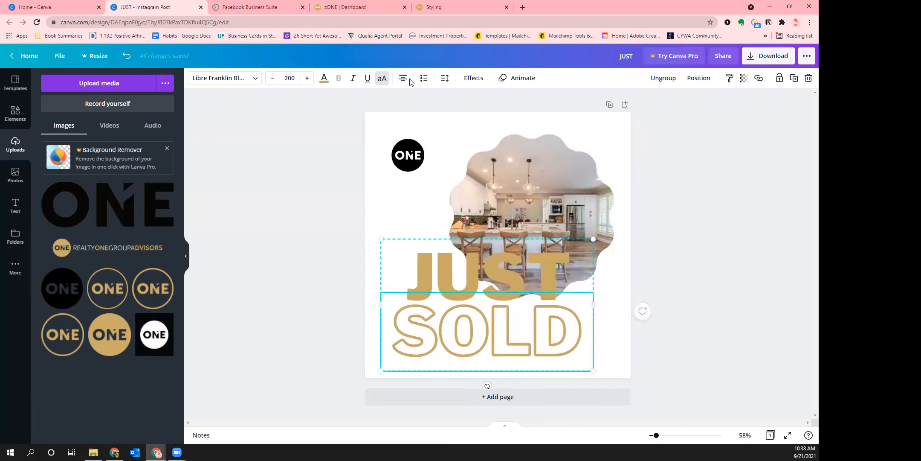
left_click(443, 279)
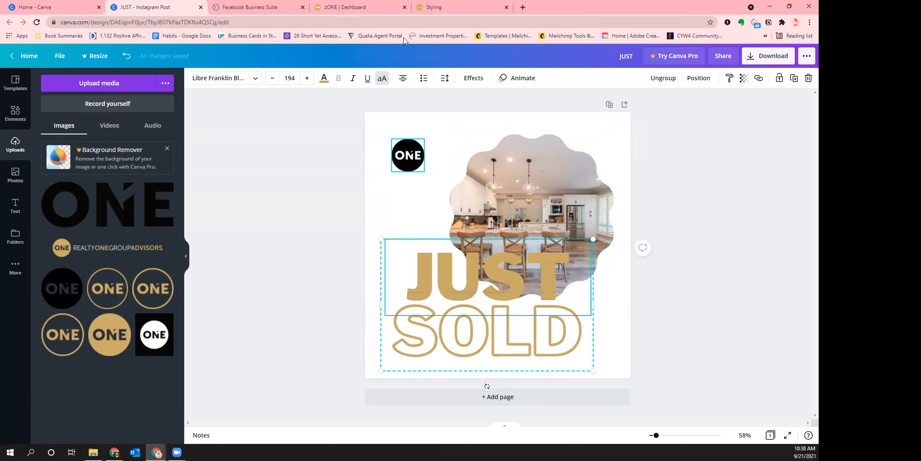
left_click(403, 78)
key("Tab")
left_click(405, 81)
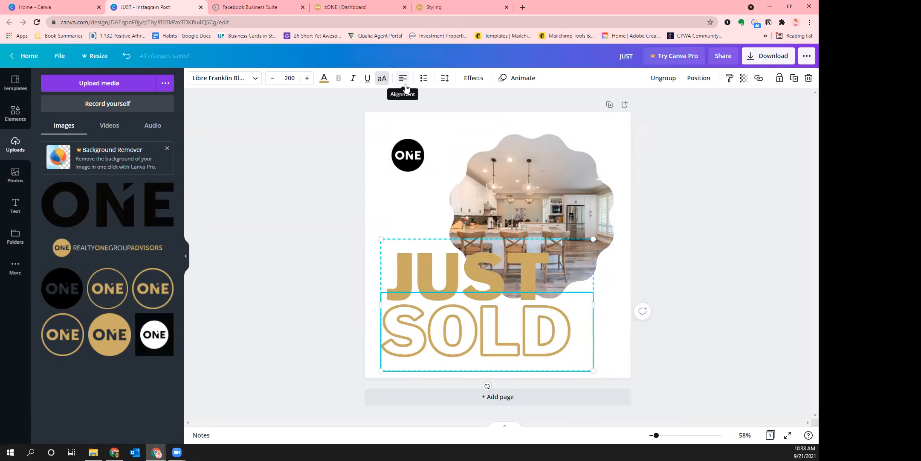
Scale the JUST SOLD text to 155, lower-left, with the kitchen photo nudged upper right
left_click_drag(471, 312, 478, 311)
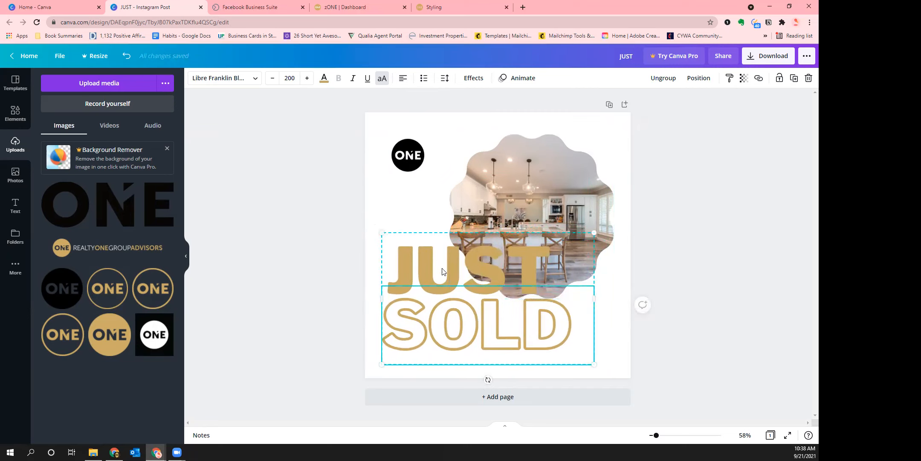
left_click_drag(532, 178, 527, 180)
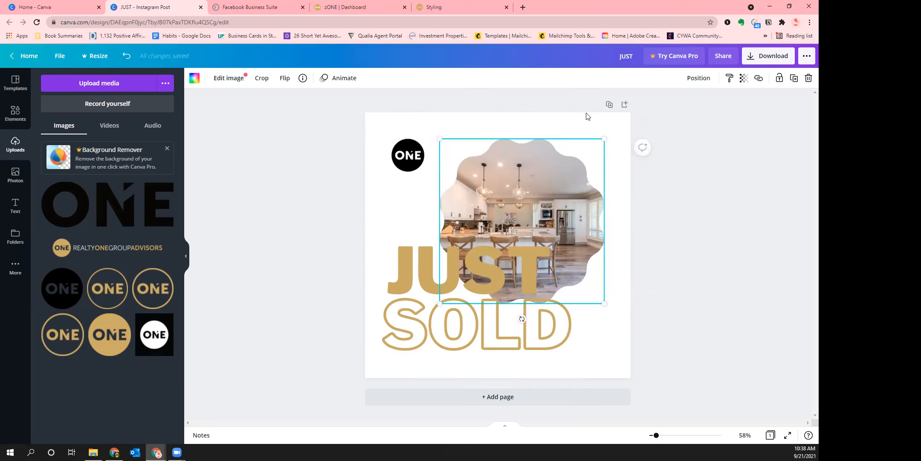
left_click_drag(484, 318, 493, 319)
left_click_drag(607, 231, 556, 257)
left_click(723, 365)
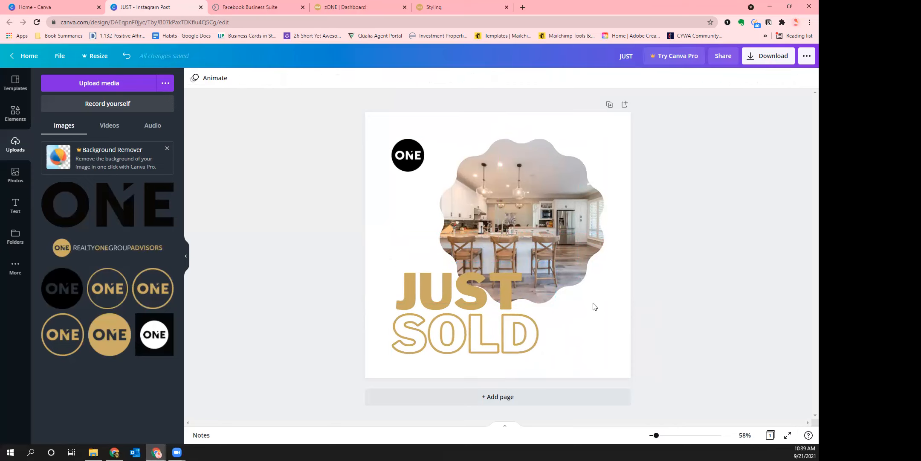
left_click_drag(461, 342, 459, 340)
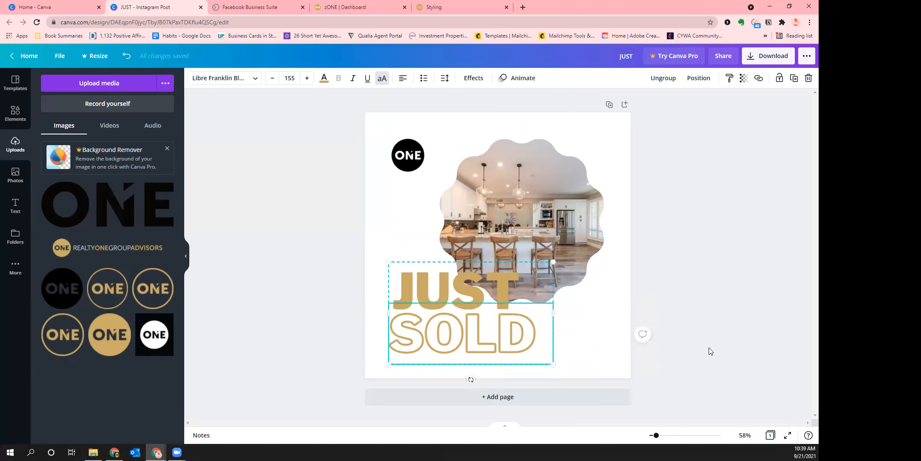
left_click(643, 334)
left_click_drag(570, 169, 572, 164)
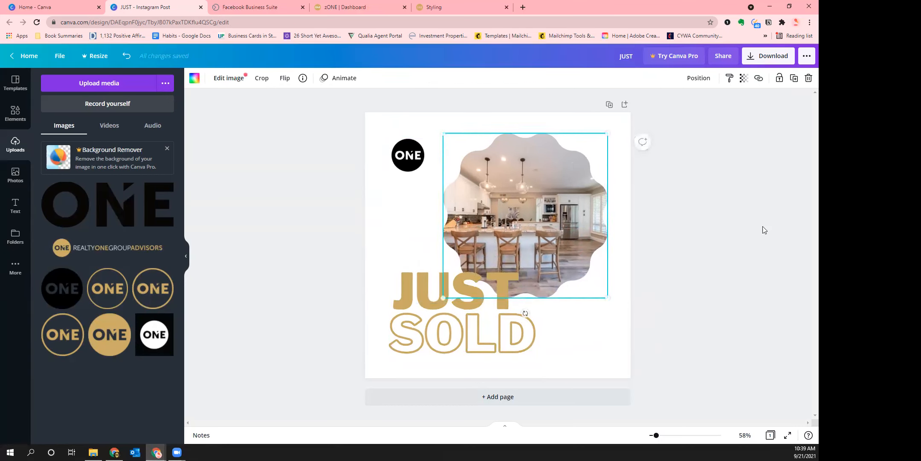
left_click(731, 263)
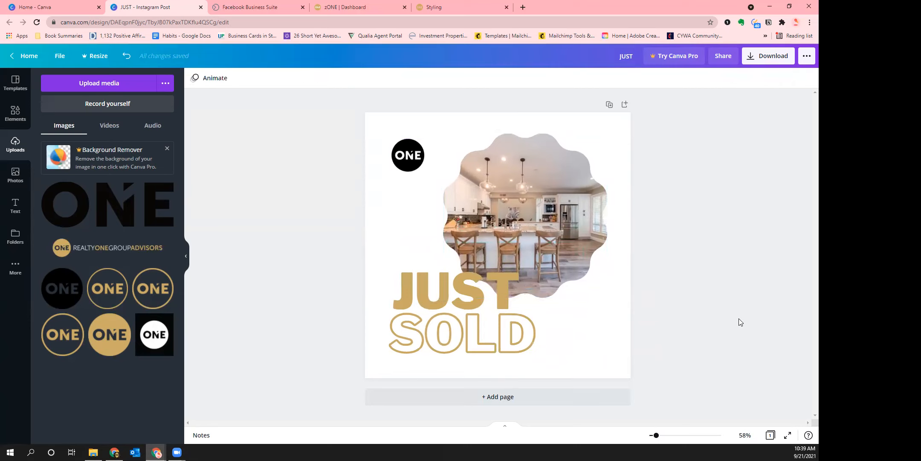
Export the JUST SOLD design as a PNG file, saved as JUST.png
left_click(760, 59)
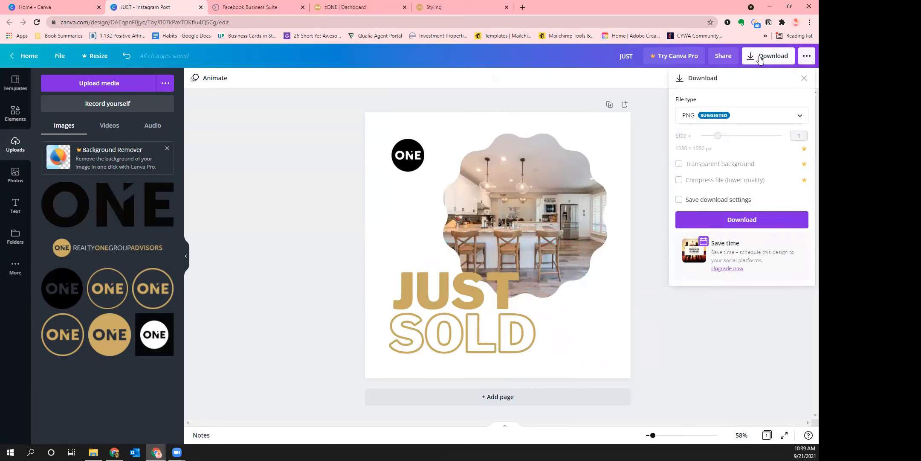
left_click(731, 121)
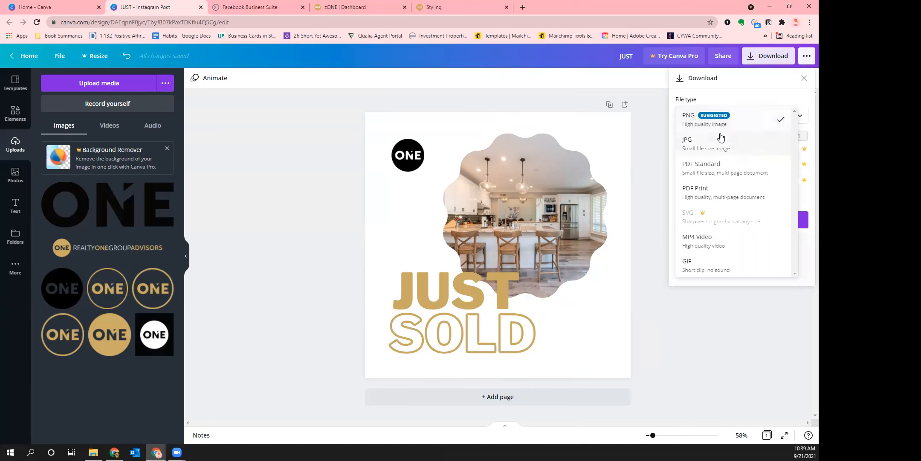
left_click(667, 375)
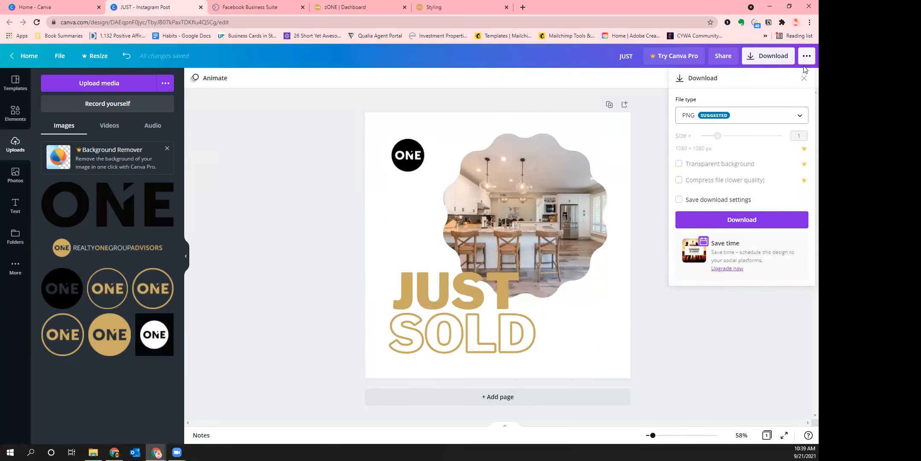
left_click(740, 122)
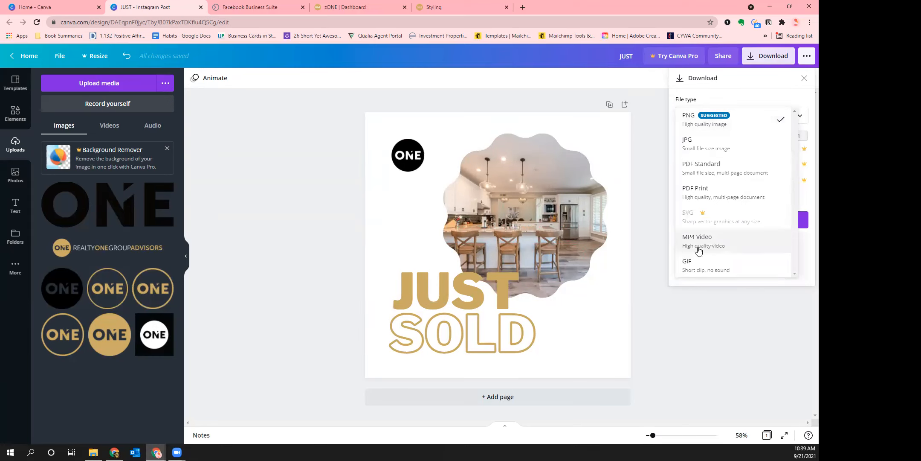
left_click(783, 87)
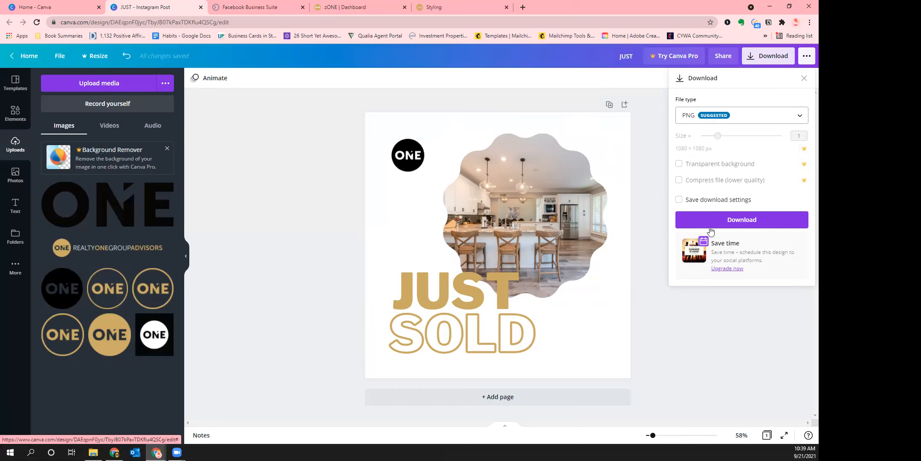
left_click(734, 220)
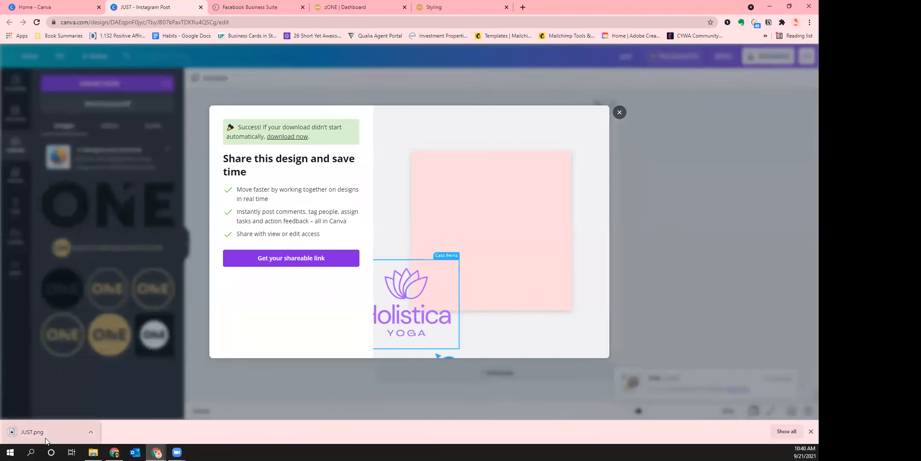
left_click(669, 116)
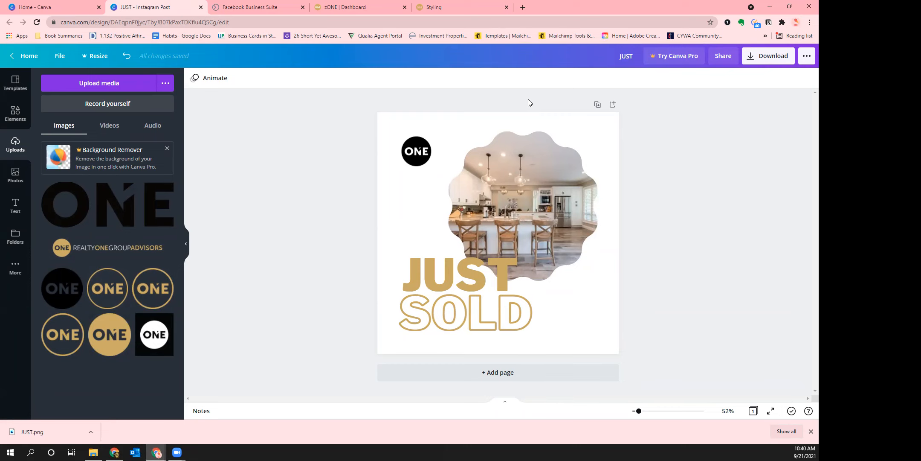
Duplicate the page and fill Page 2's scalloped frame with a house exterior stock photo
left_click(597, 105)
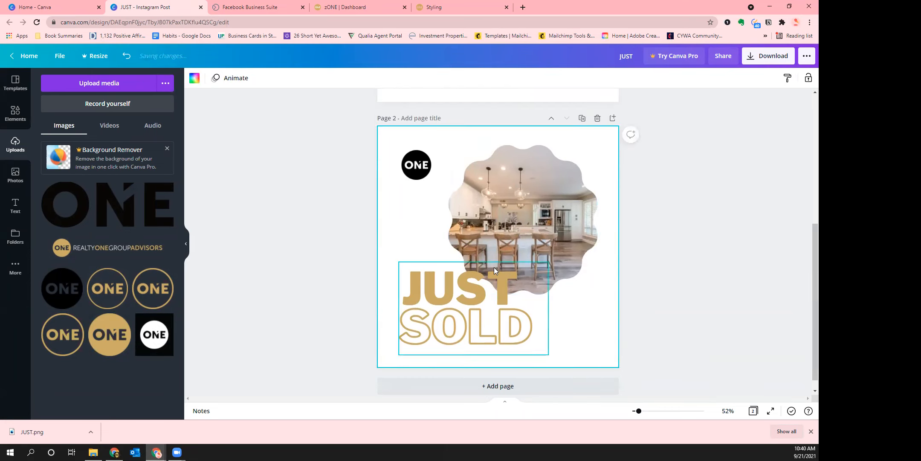
left_click(30, 172)
mouse_move(136, 262)
left_mouse_down()
mouse_move(215, 236)
mouse_move(529, 224)
mouse_move(521, 227)
left_mouse_up()
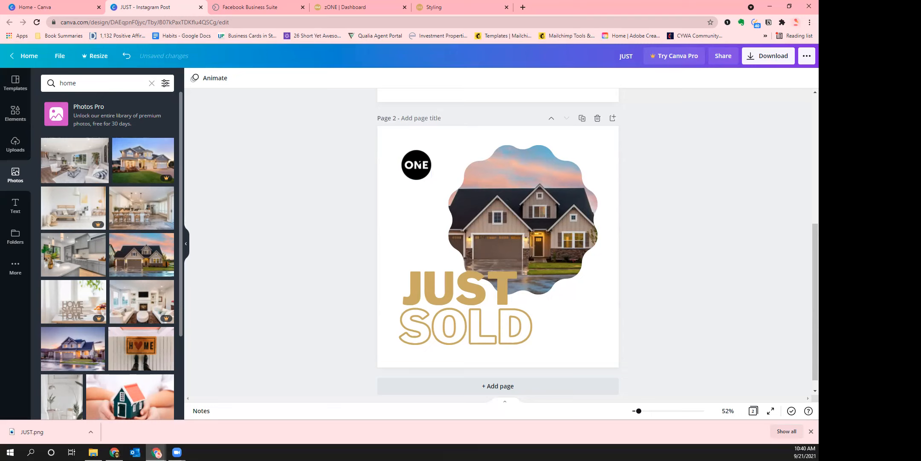
left_click(15, 113)
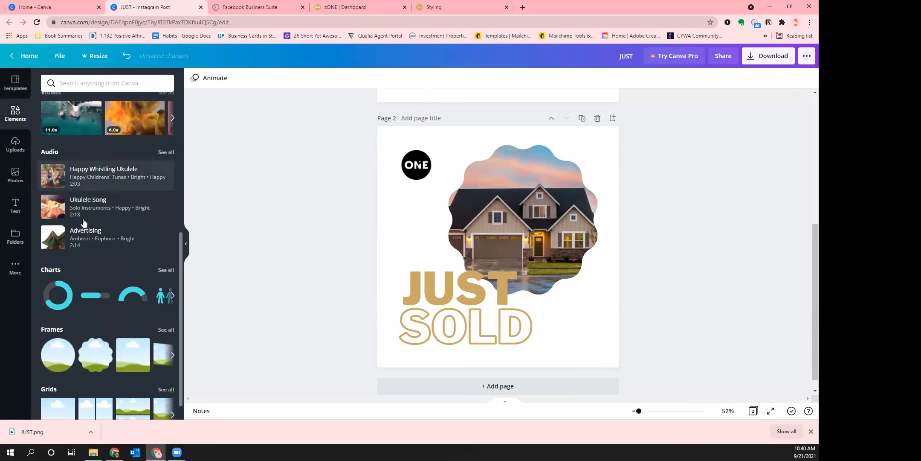
Add a right triangle from Lines & Shapes and enlarge it across the bottom-left corner
scroll(137, 220, "up", 5)
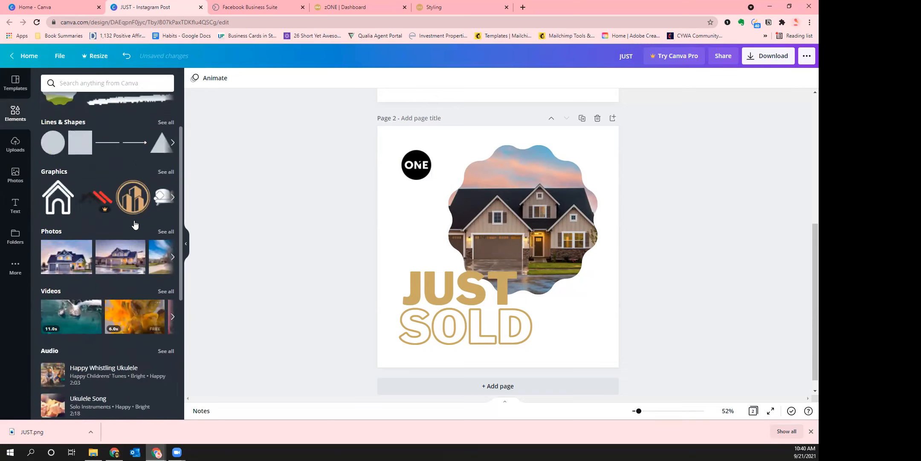
scroll(136, 220, "down", 5)
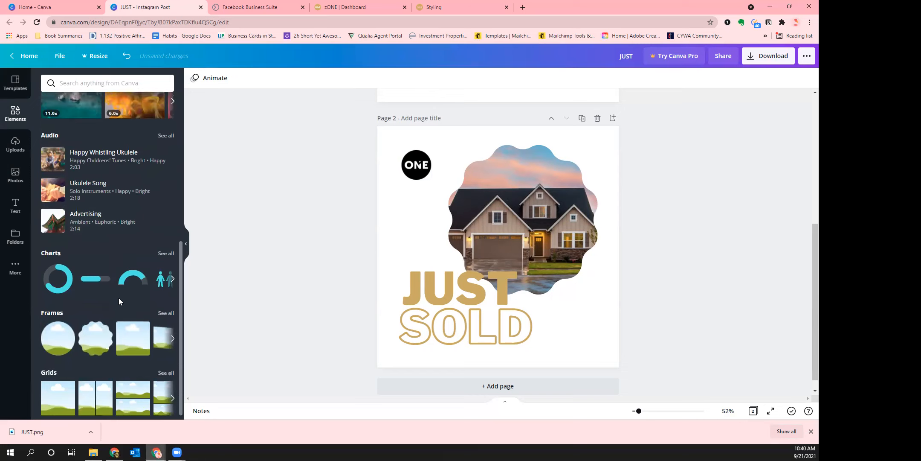
scroll(121, 301, "up", 5)
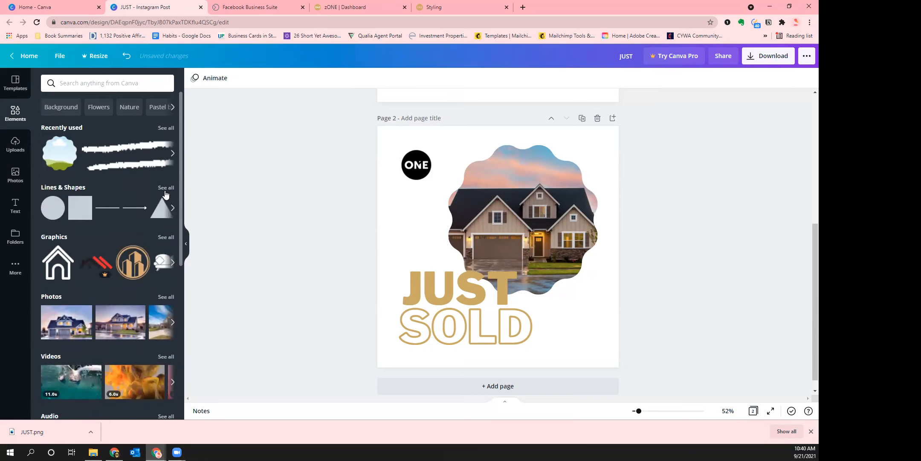
left_click(167, 188)
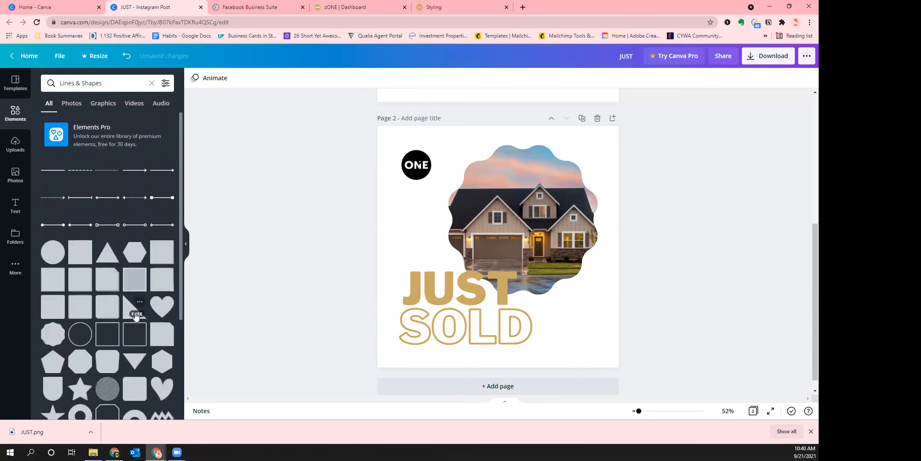
left_click(136, 315)
left_click(547, 304)
left_click(440, 241)
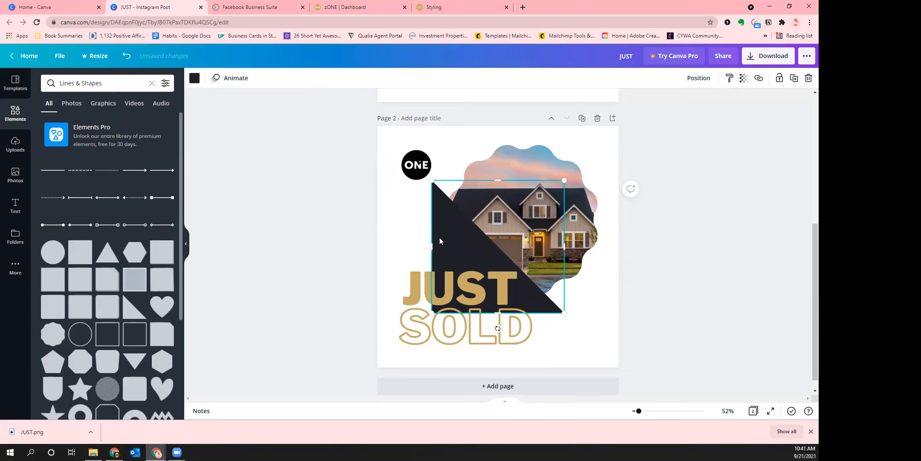
left_click_drag(440, 241, 385, 295)
left_click_drag(509, 229, 539, 210)
left_click(699, 335)
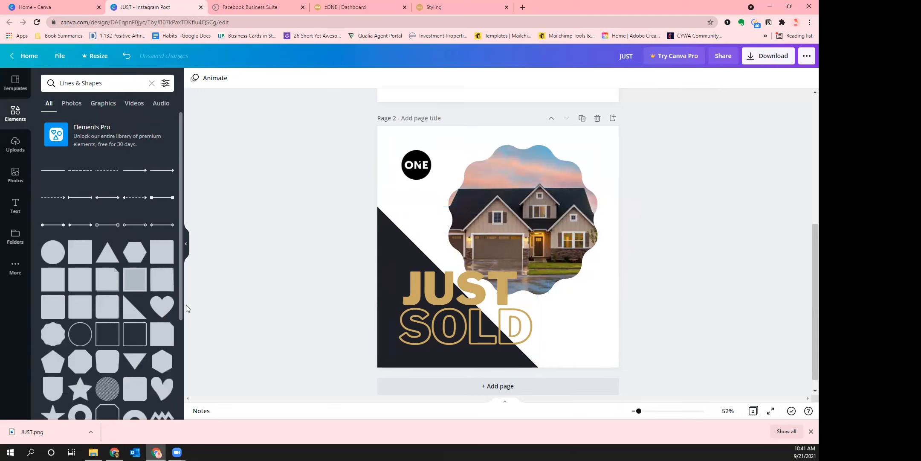
Search elements for 'key' and add the black skeleton key graphic to Page 2
left_click(15, 114)
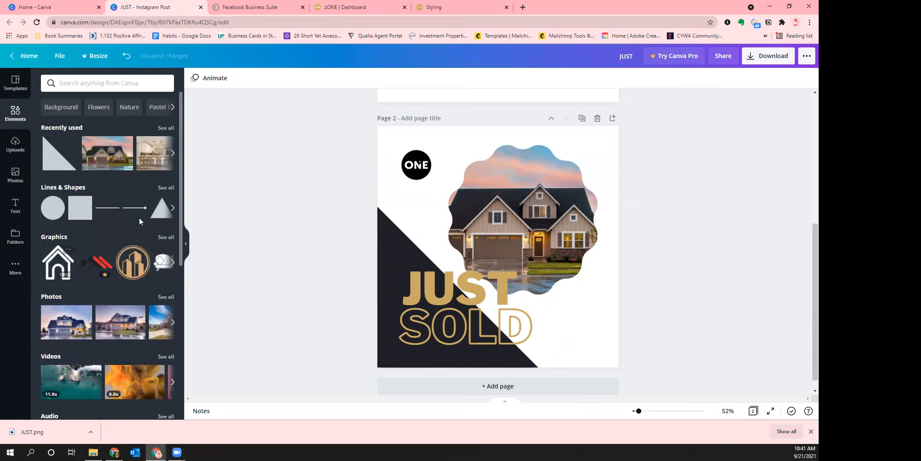
left_click(106, 83)
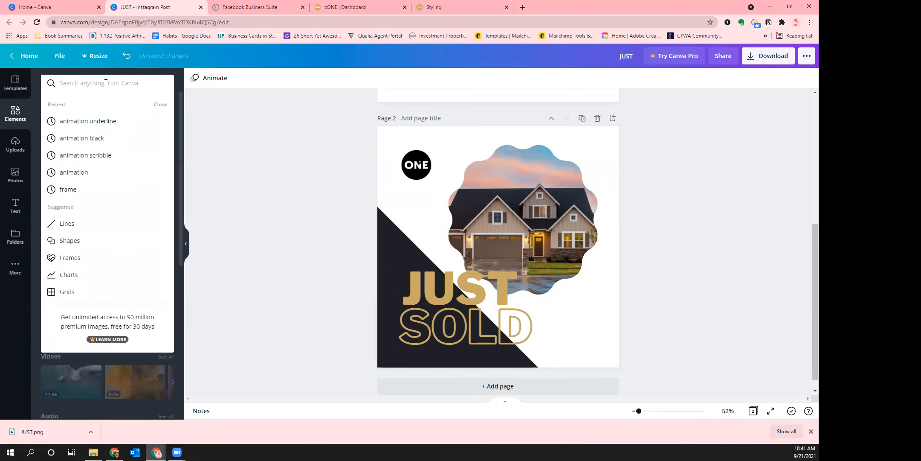
type("key")
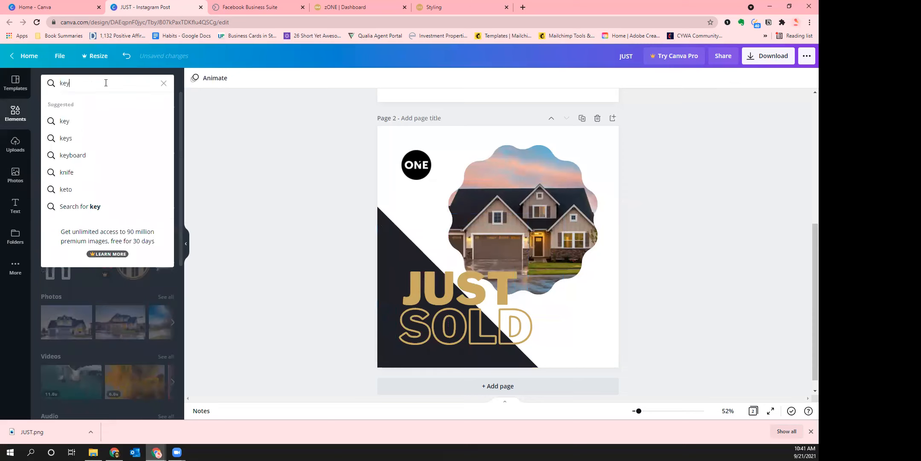
key("Return")
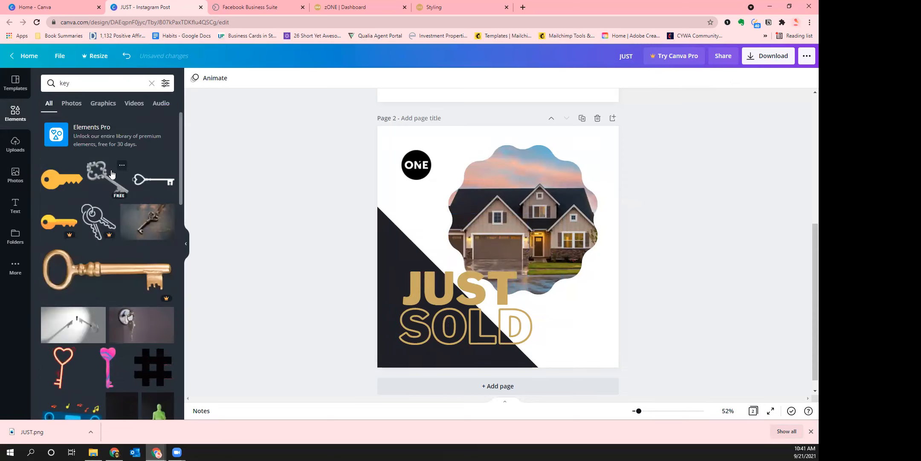
scroll(130, 203, "down", 6)
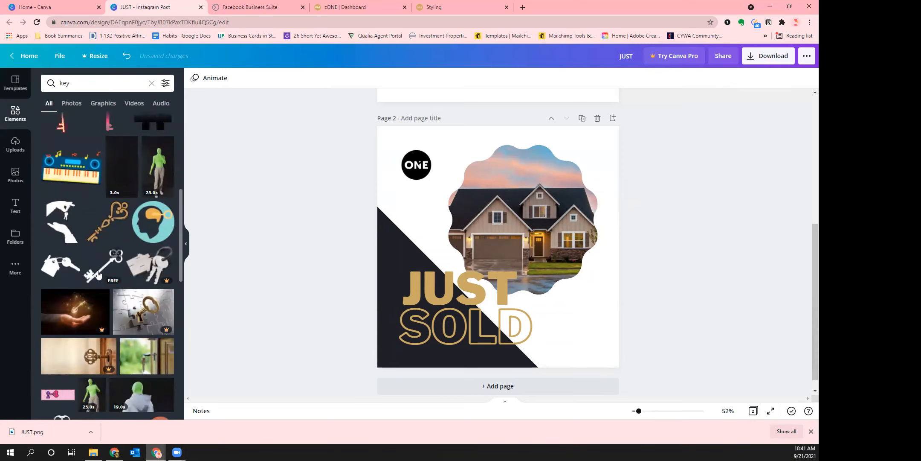
left_click(95, 274)
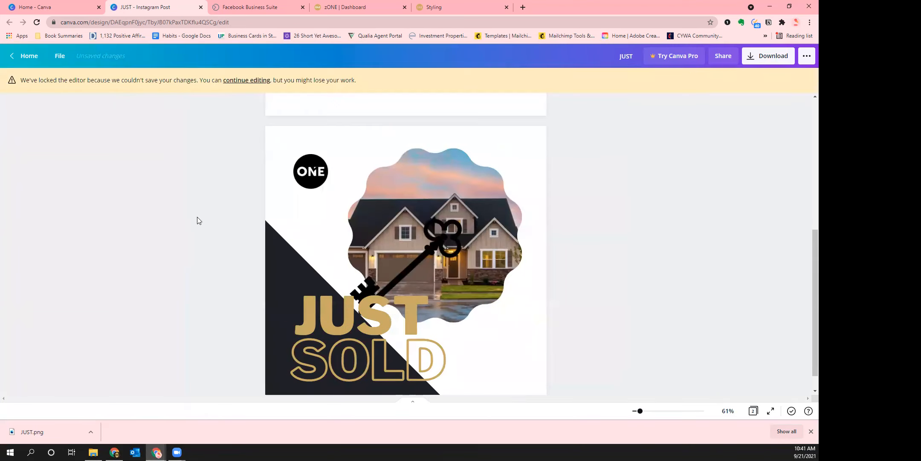
Move the key graphic to the photo's lower right and tilt it counterclockwise
left_click(246, 80)
left_click(524, 263)
left_click_drag(524, 264, 584, 317)
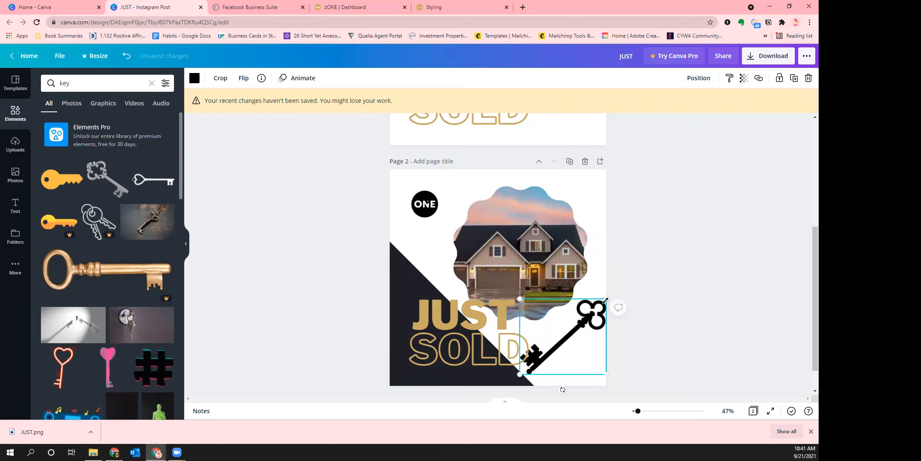
left_click_drag(562, 390, 578, 386)
left_click_drag(564, 343, 574, 333)
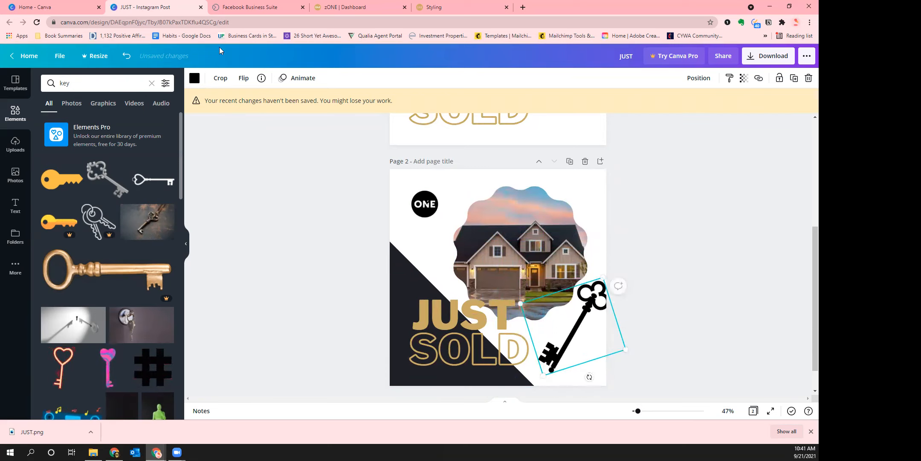
Recolour the key gold to match the text and settle it along the house photo's edge
left_click(195, 78)
left_click(118, 122)
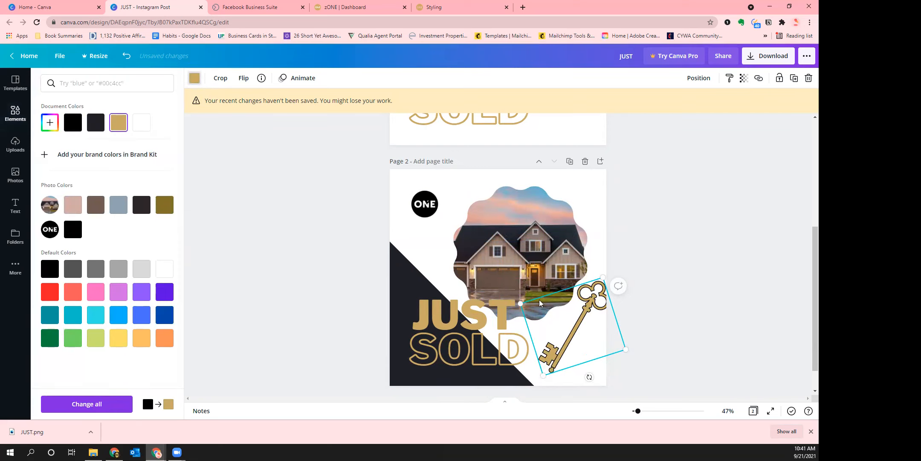
left_click_drag(590, 377, 596, 374)
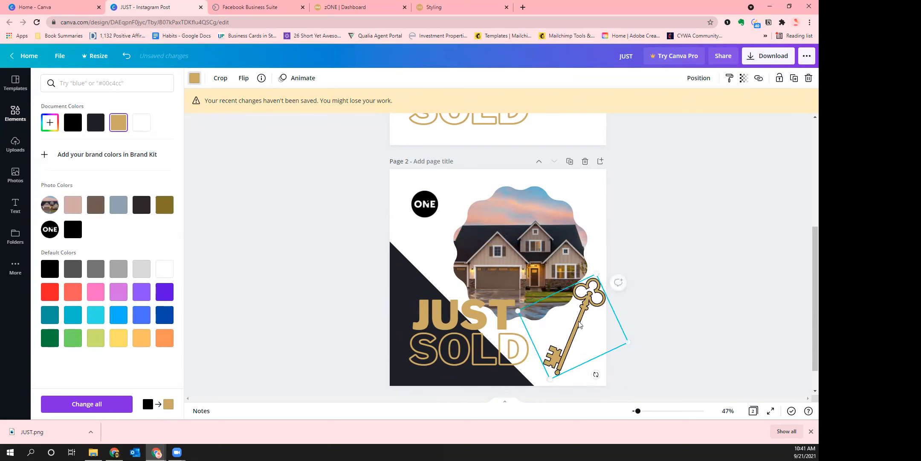
left_click_drag(579, 321, 578, 285)
left_click(681, 368)
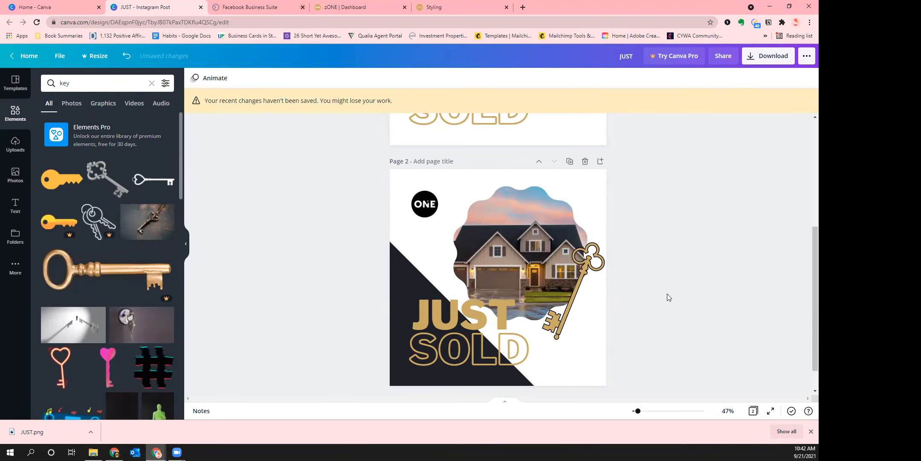
left_click(593, 292)
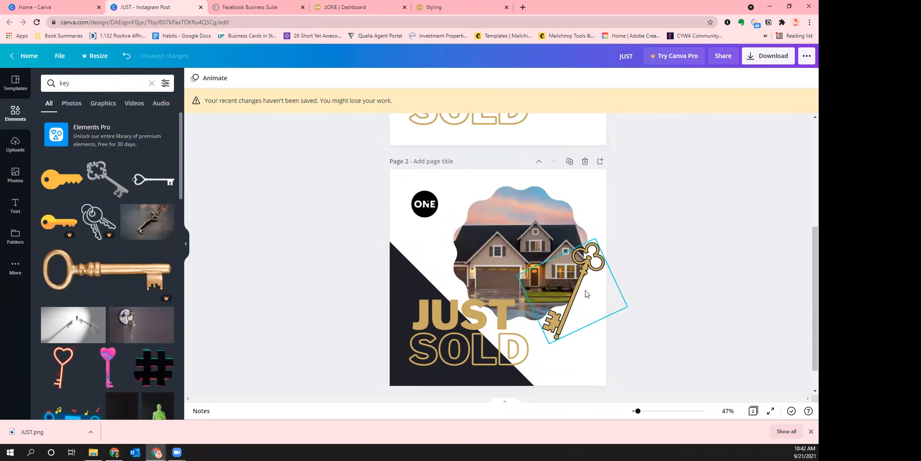
left_click_drag(579, 291, 575, 287)
left_click(636, 239)
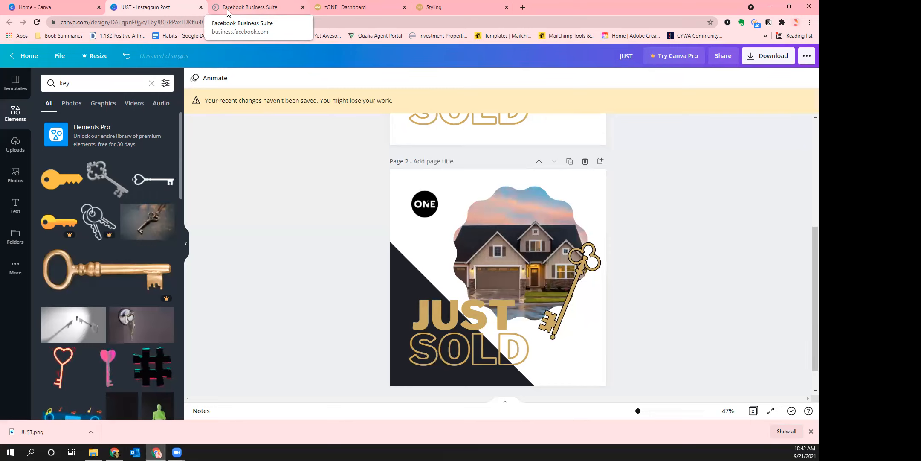
Switch to the Realty One Group Advisors Business Suite Home page and scroll through its posts
left_click(254, 9)
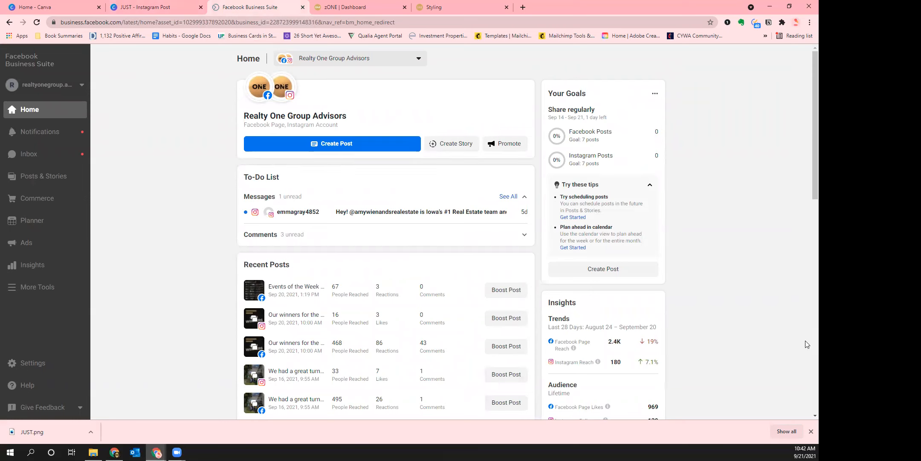
left_click(811, 431)
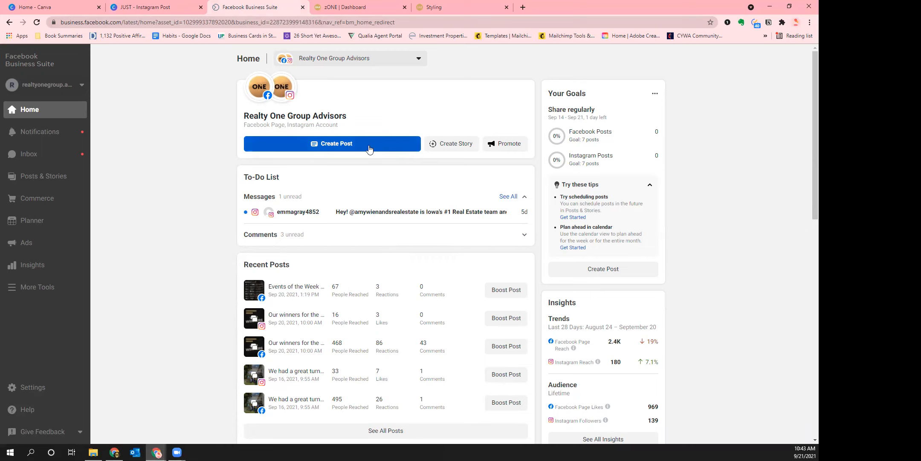
scroll(350, 180, "down", 2)
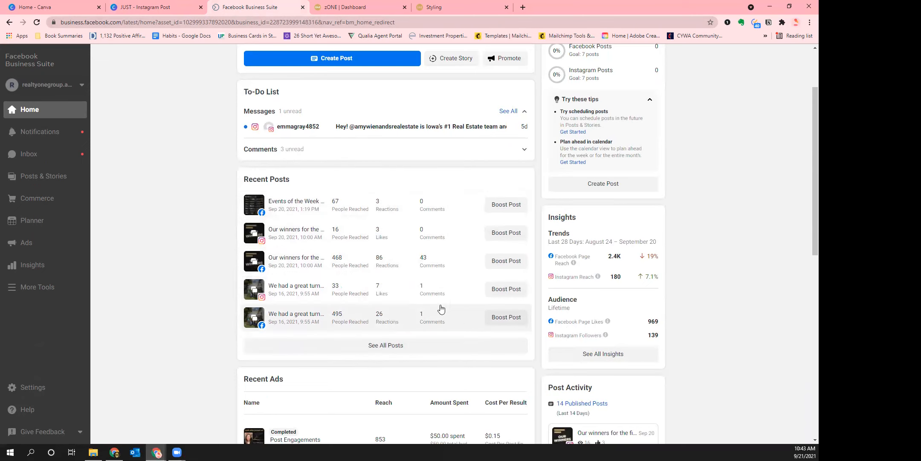
scroll(441, 309, "down", 5)
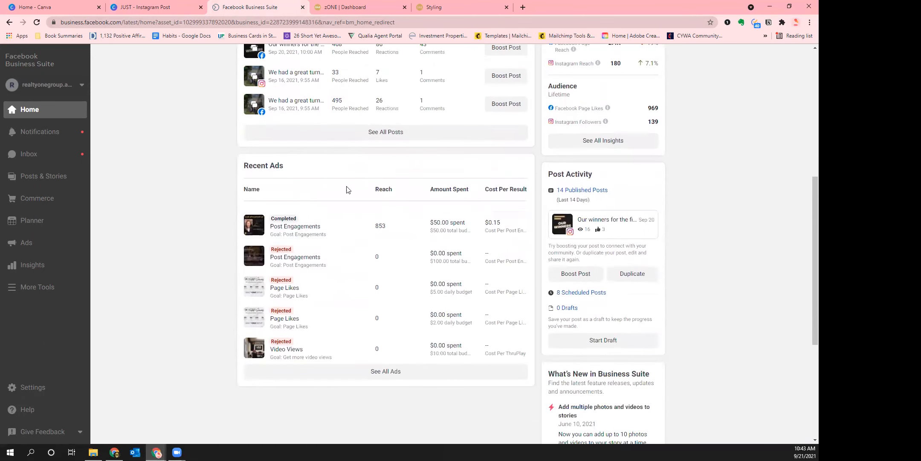
scroll(772, 341, "up", 2)
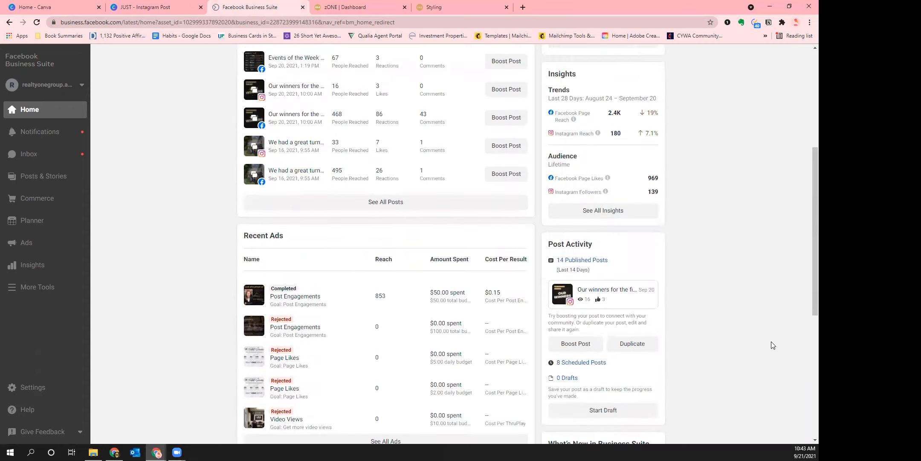
scroll(773, 345, "up", 5)
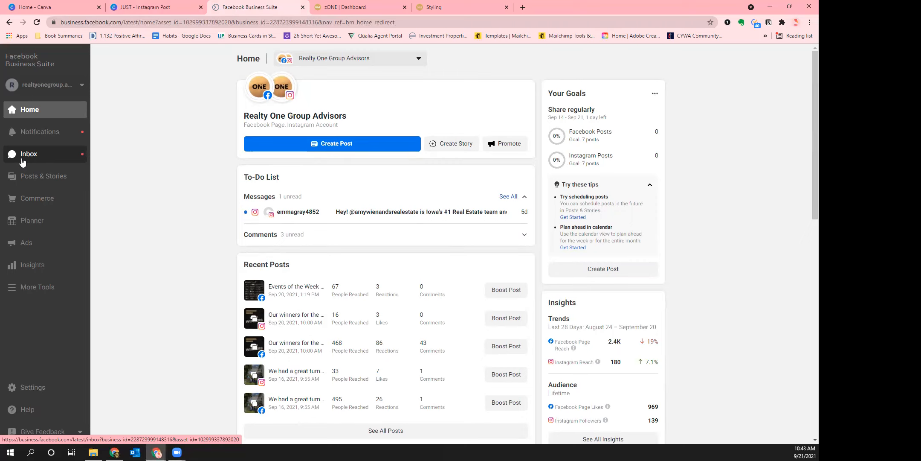
Open the Planner and switch the calendar to the Month view for September 2021
left_click(15, 226)
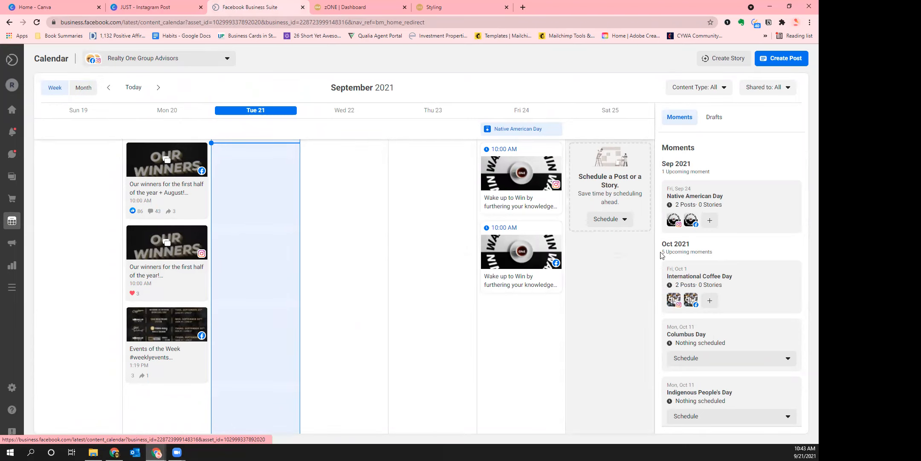
left_click(82, 89)
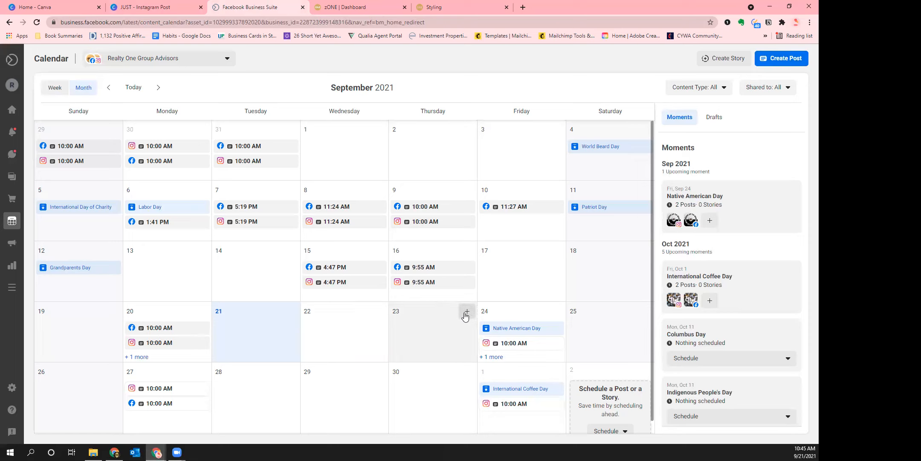
Create a new post scheduled for Sep 23, 2021 at 10:00 AM, redoing it once
left_click(466, 312)
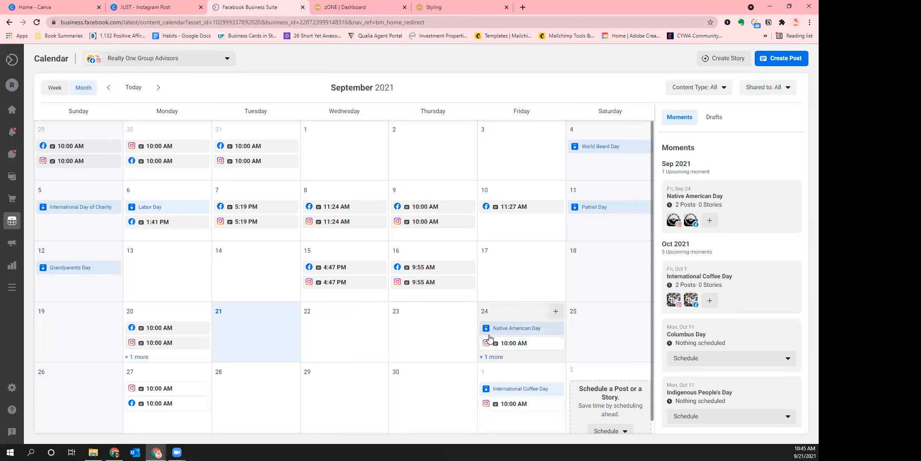
left_click(466, 311)
left_click(477, 336)
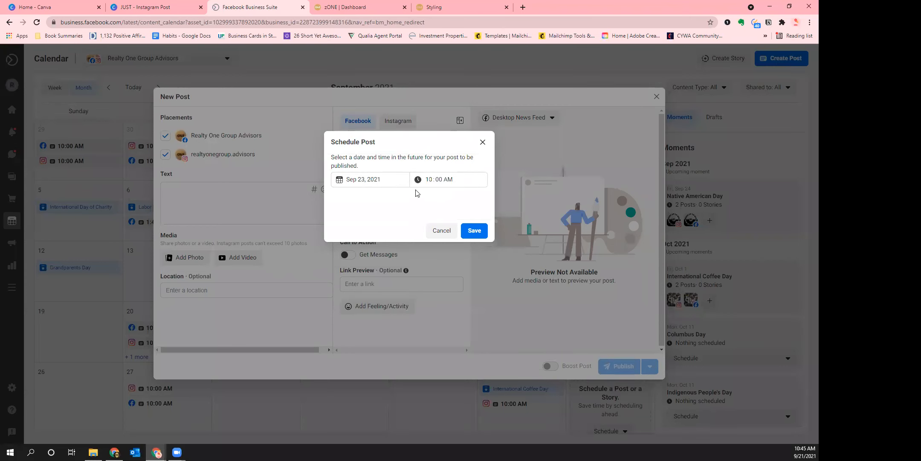
left_click(472, 233)
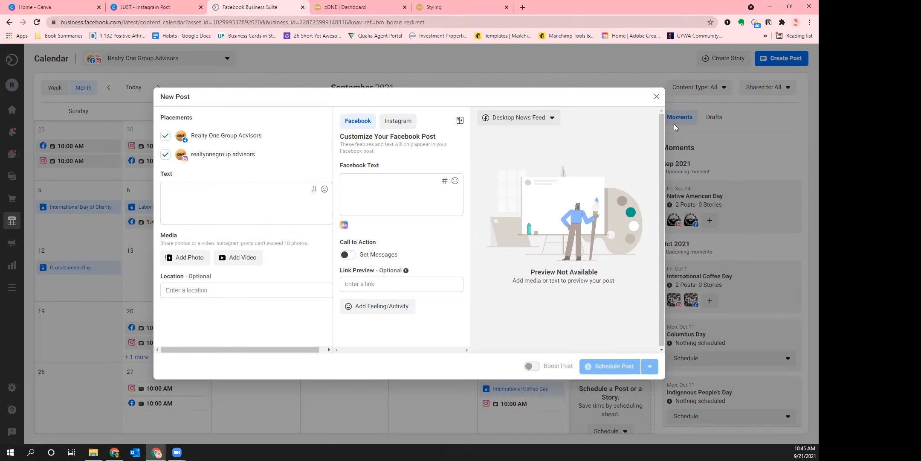
left_click(657, 96)
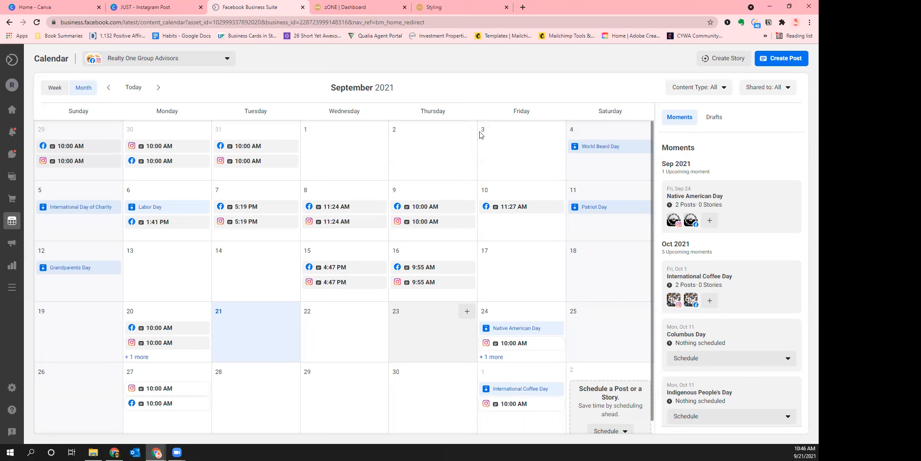
left_click(467, 311)
left_click(467, 312)
left_click(473, 337)
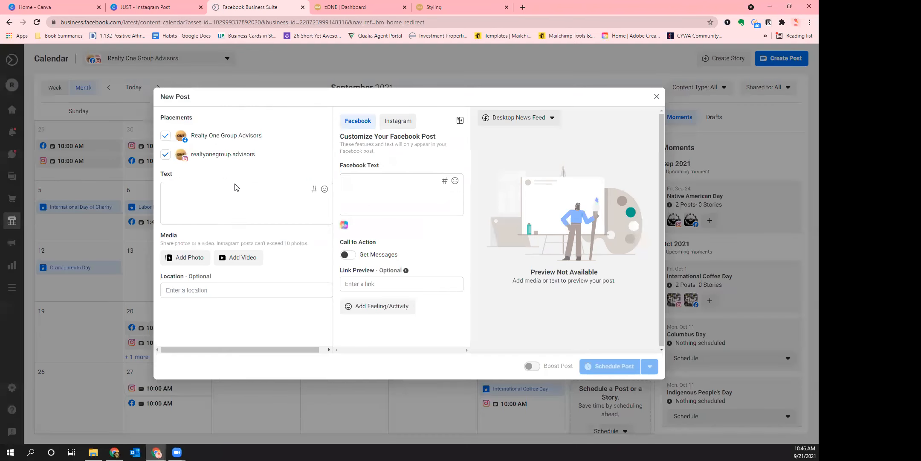
left_click(475, 231)
Attach the 1080 × 1080 JUST SOLD kitchen image from Downloads to the post
left_click(209, 208)
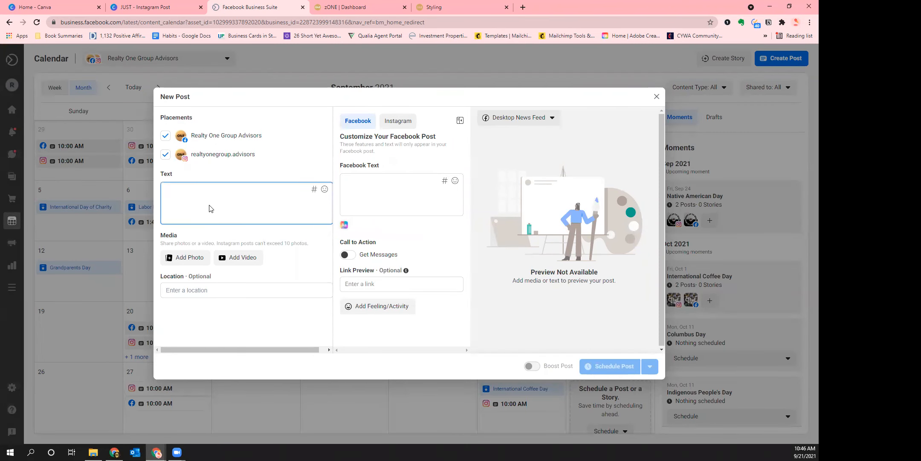
left_click(187, 259)
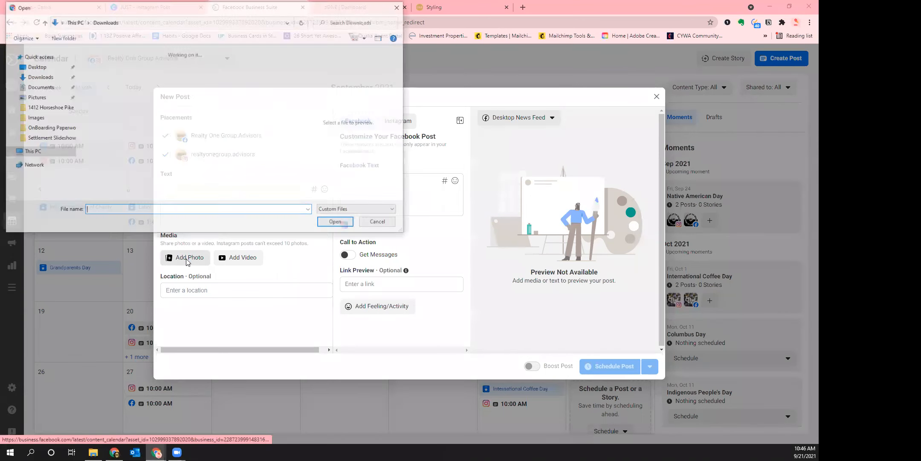
left_click(132, 74)
left_click(335, 222)
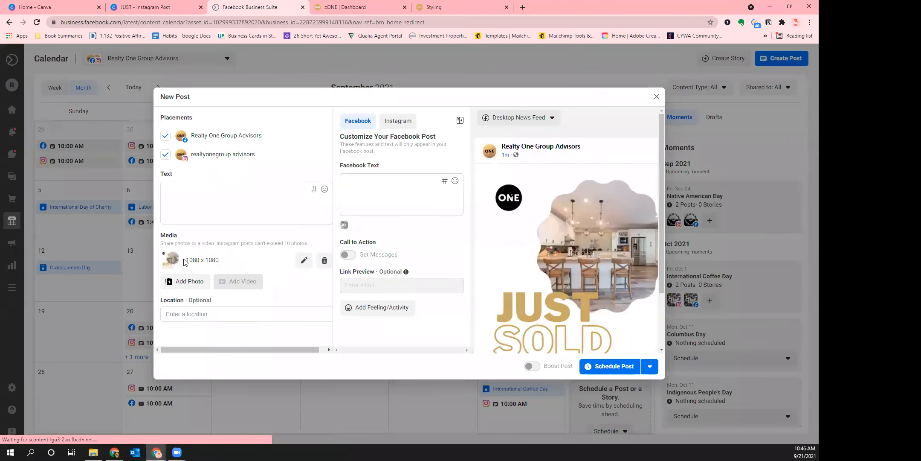
left_click_drag(216, 264, 204, 261)
left_click(202, 261)
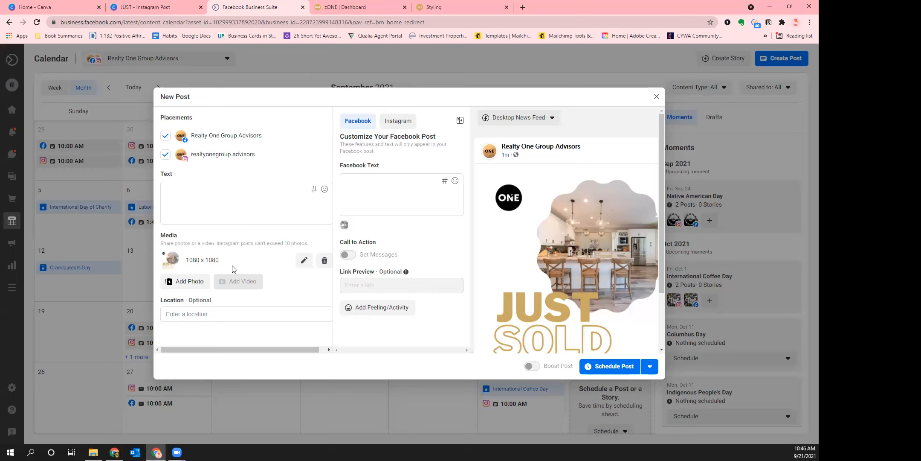
left_click(230, 218)
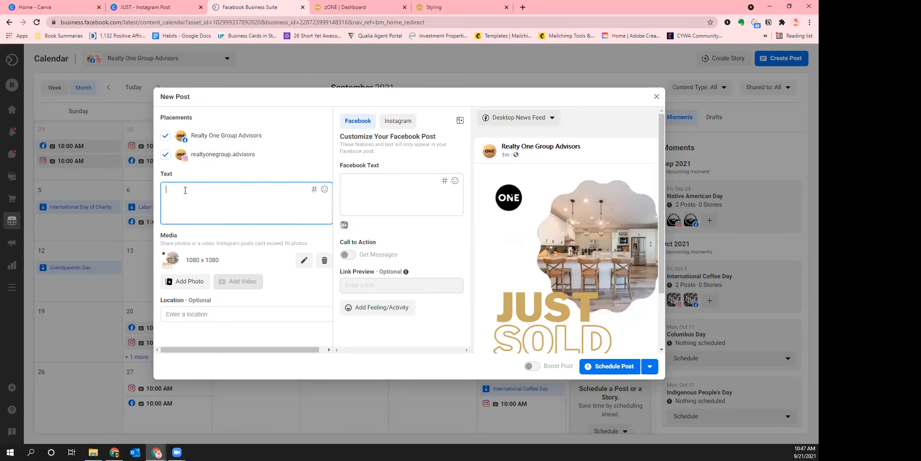
Caption the post 'I just sold a home!!!' and view the Instagram customization preview
type("I just sold a home!!!")
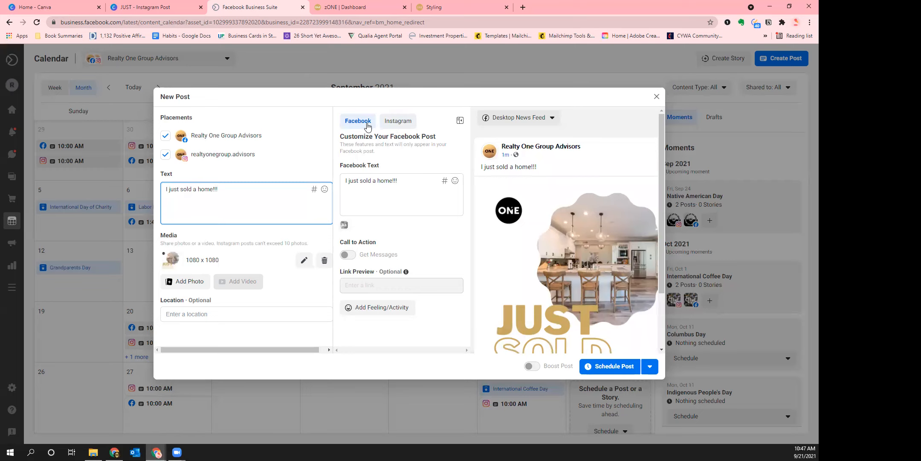
scroll(665, 248, "down", 1)
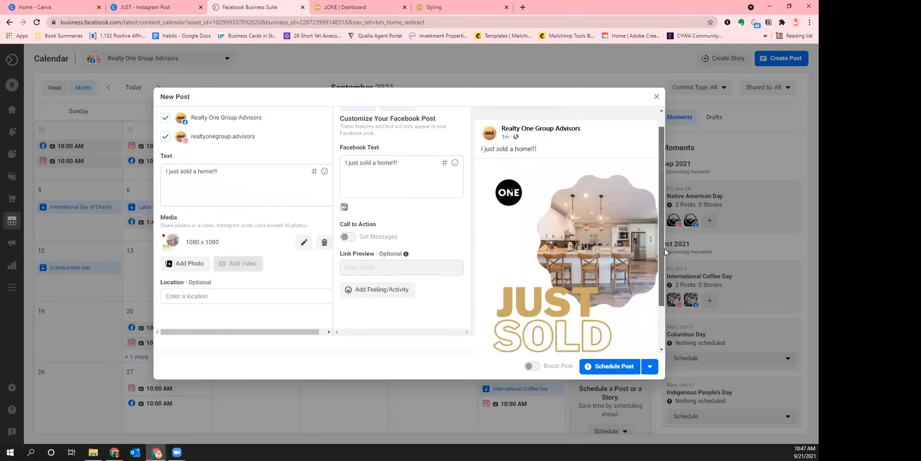
left_click_drag(659, 283, 659, 254)
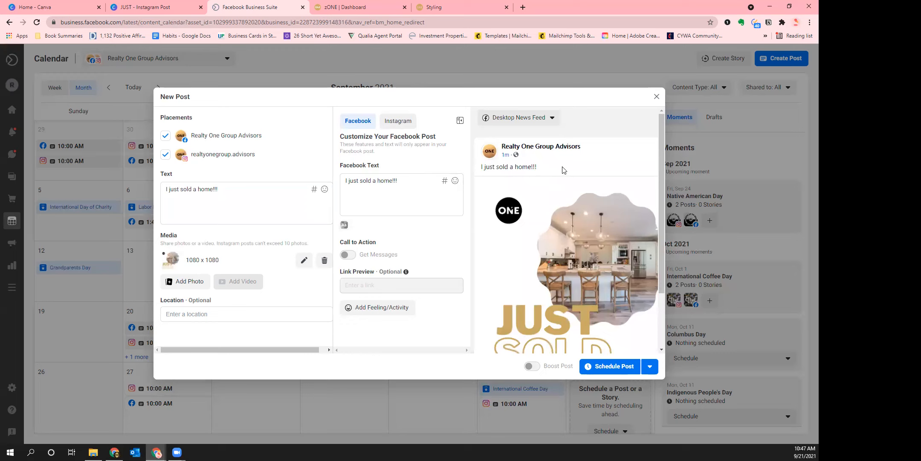
left_click(397, 123)
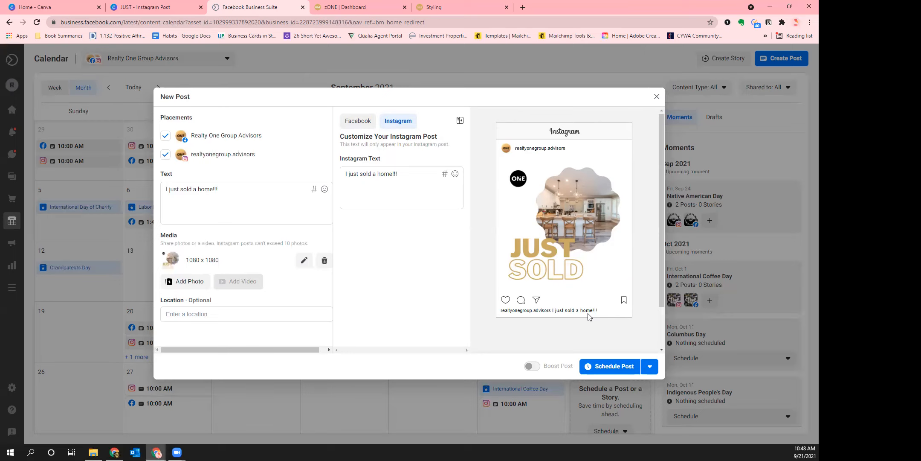
left_click(218, 198)
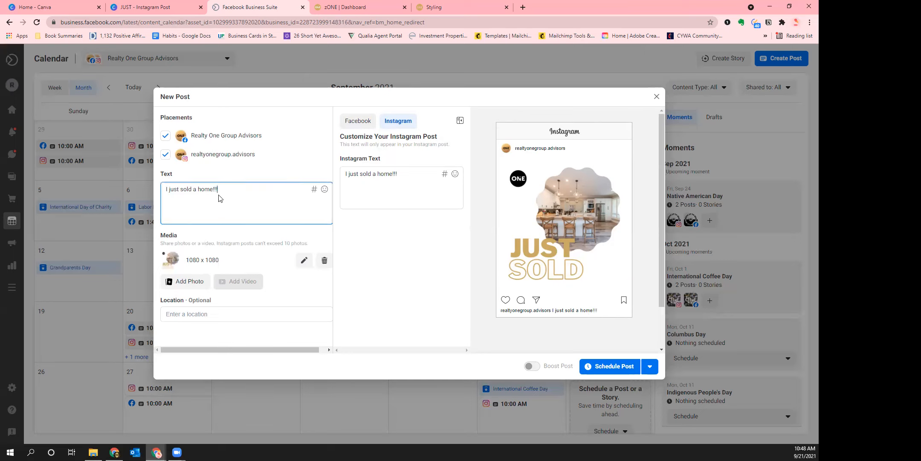
Add '#realtorinwestchester' on a new line under the caption, starting another hashtag
key("Return")
key("Return")
type("#")
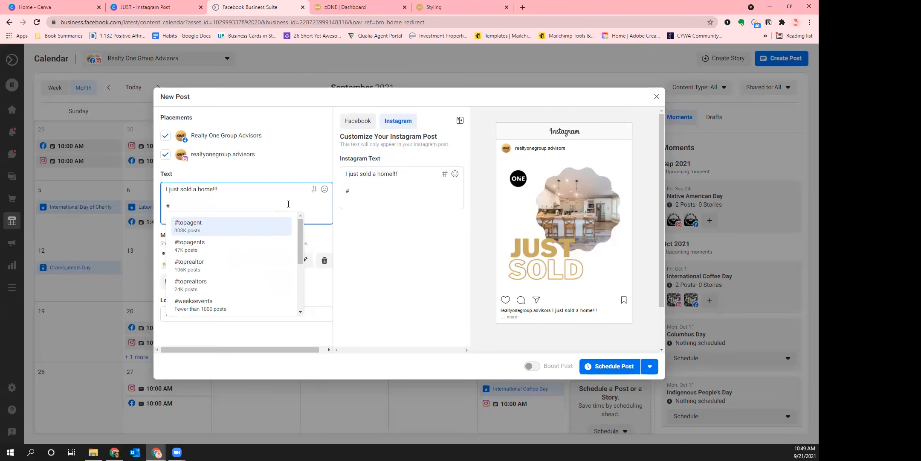
type("Homes in")
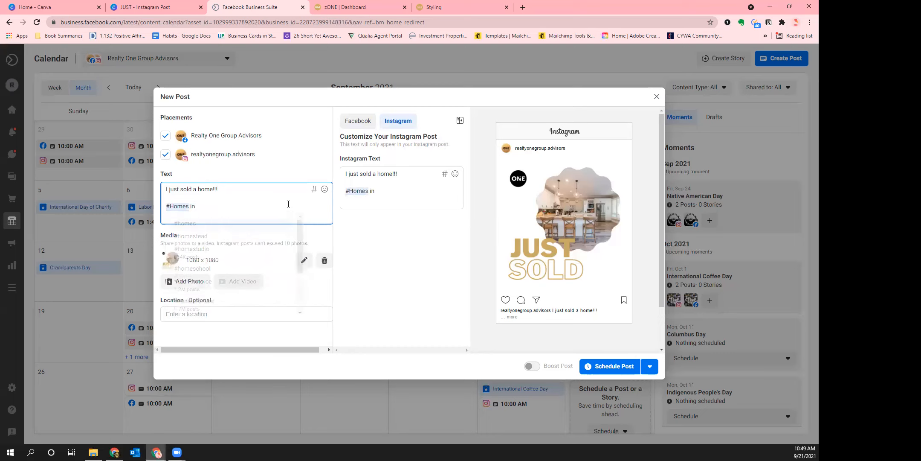
key("BackSpace")
key("BackSpace")
key("BackSpace")
key("BackSpace")
key("BackSpace")
key("BackSpace")
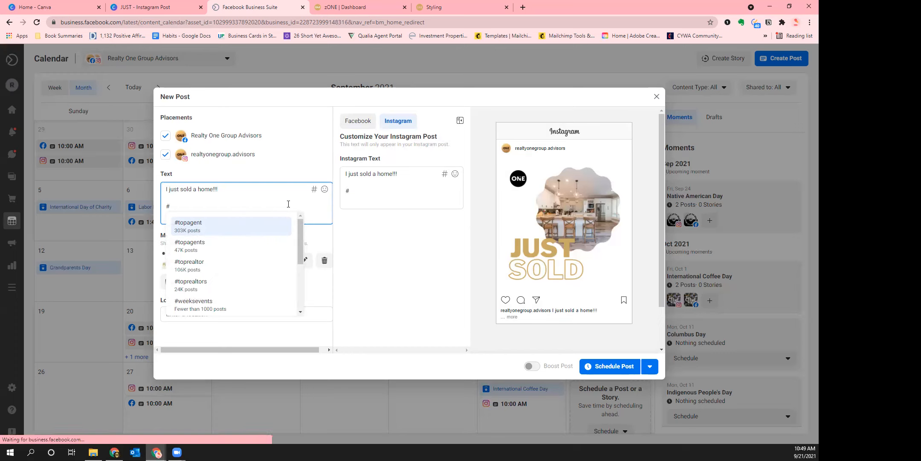
type("realtorinwestchester")
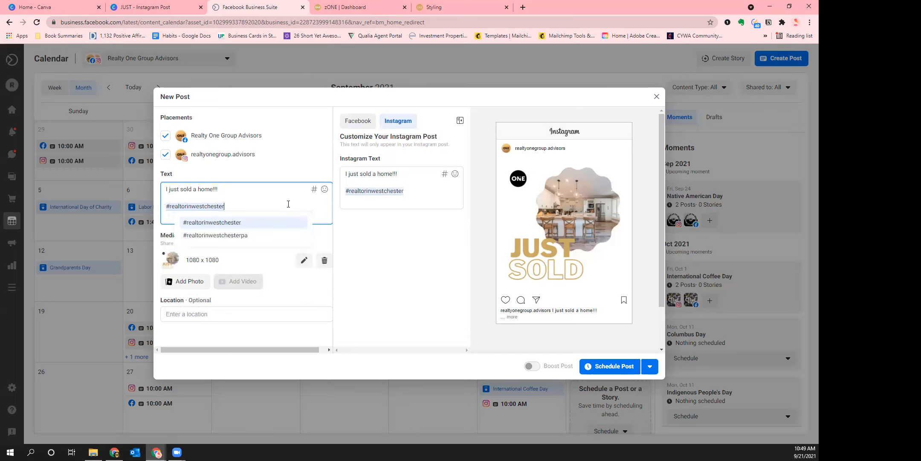
type(" #")
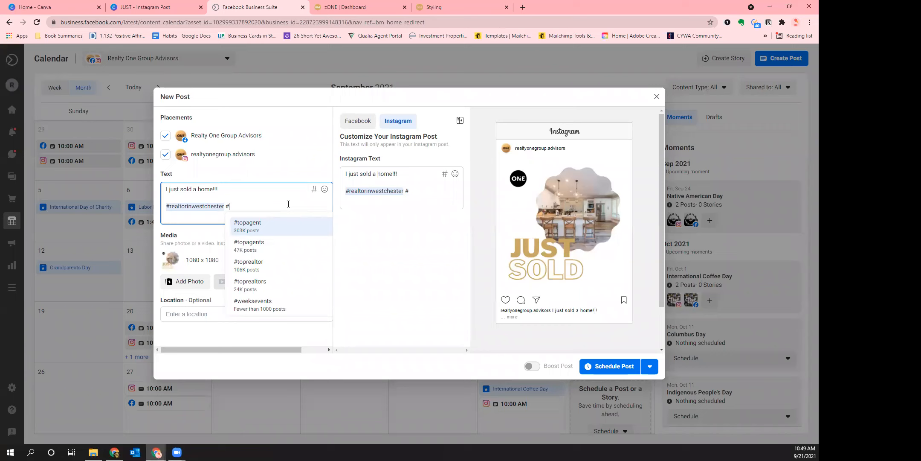
Complete the second hashtag as #realtorsinwestchester from the suggestions and dismiss the list
type("realtors")
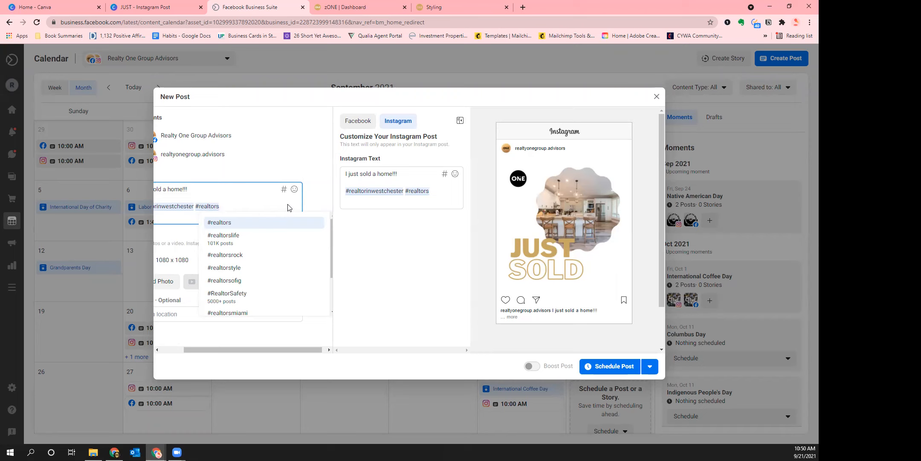
type("inwestchester")
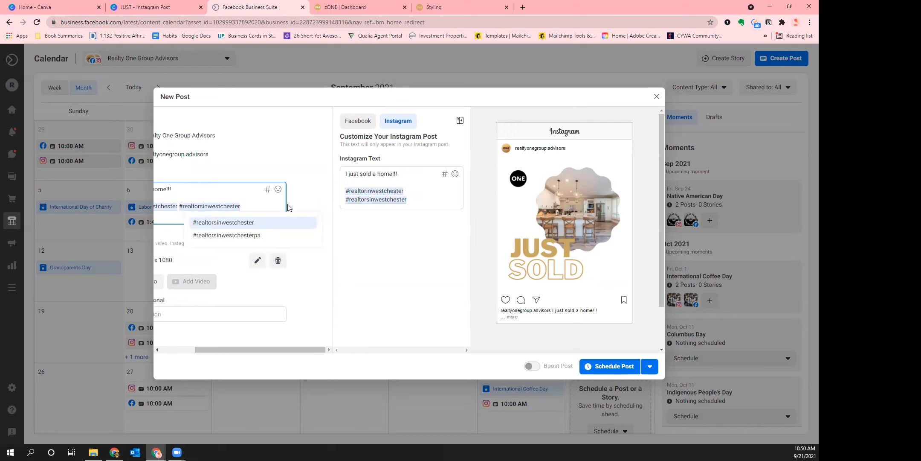
left_click(257, 224)
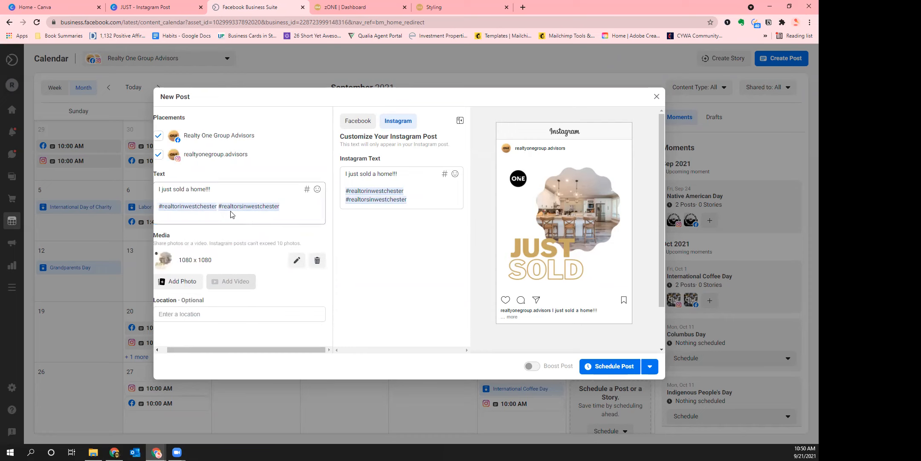
left_click(179, 206)
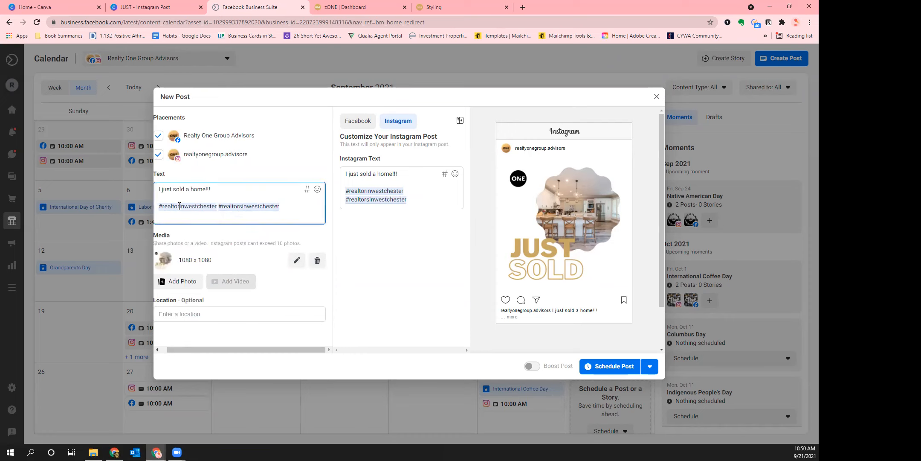
left_click(190, 207)
left_click(190, 207)
left_click(254, 208)
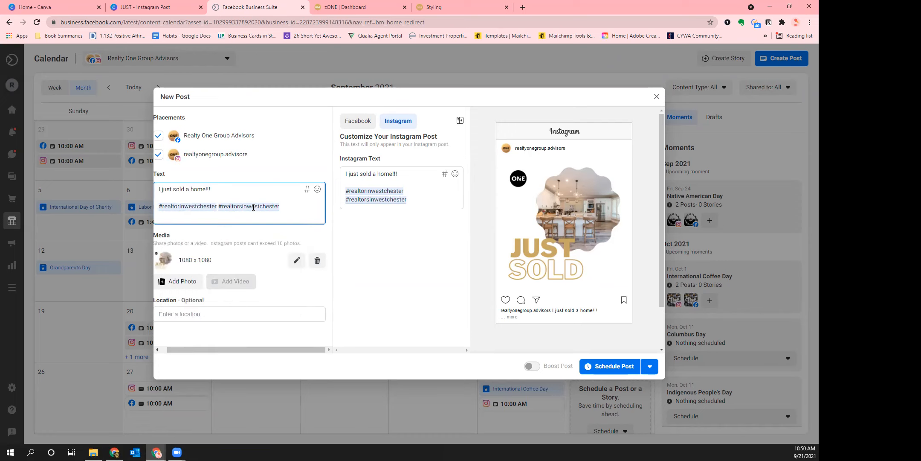
left_click(203, 206)
Select the hashtag line in the caption, then clear the selection
left_click_drag(286, 204, 219, 206)
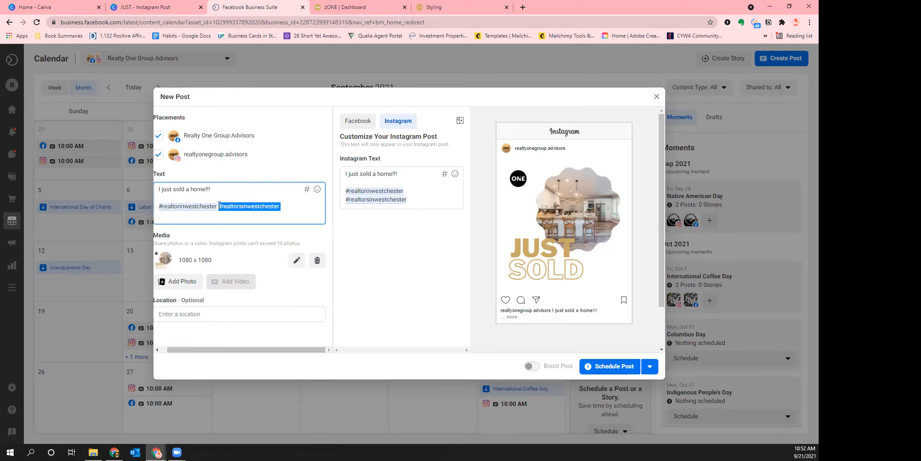
left_click(288, 211)
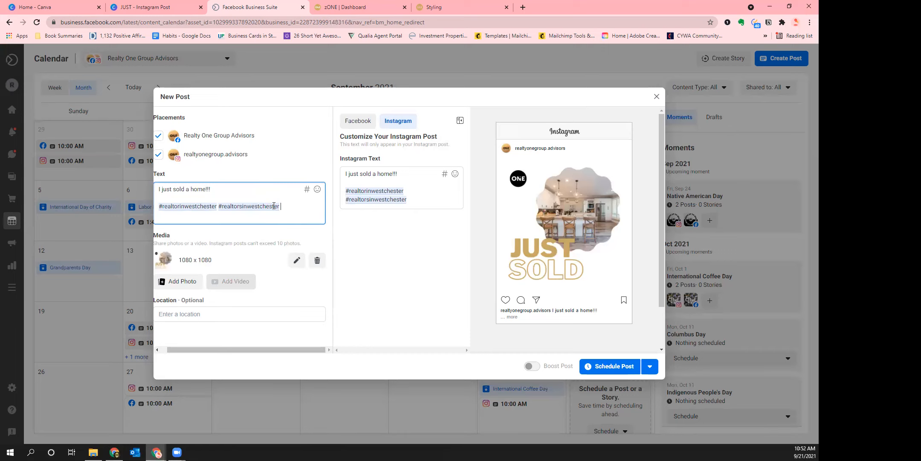
left_click_drag(292, 207, 160, 206)
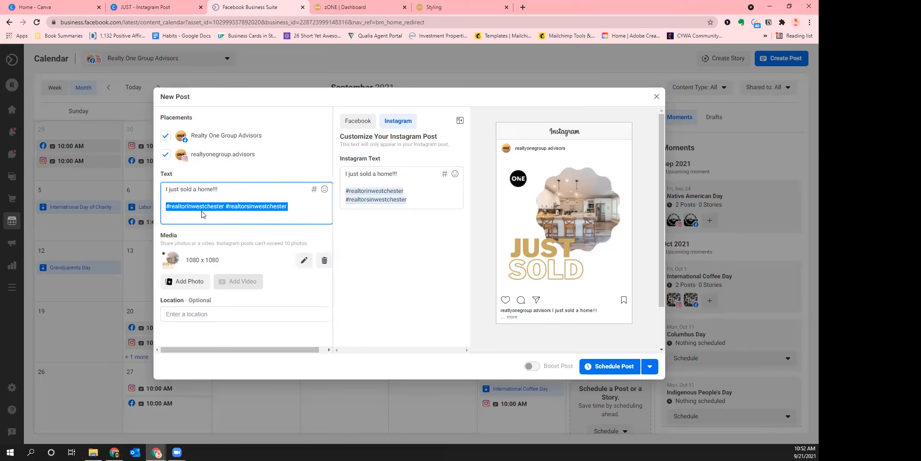
key("Left")
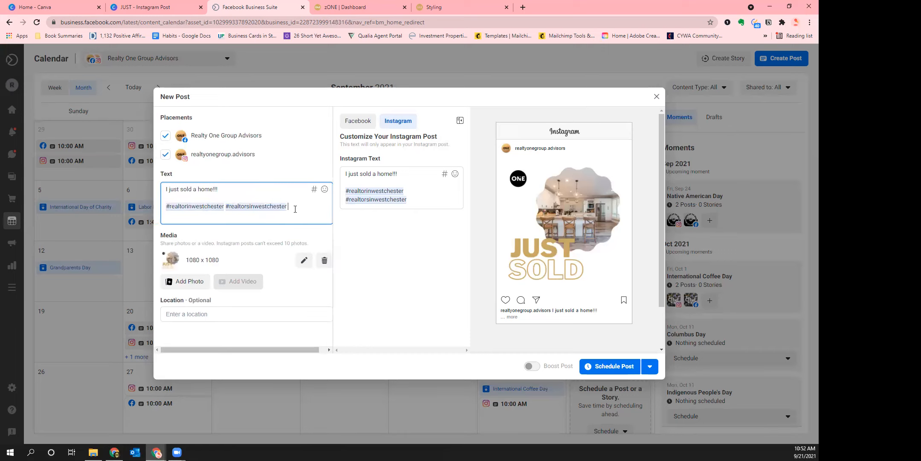
Set the post location to West Chester, Pennsylvania
left_click(213, 314)
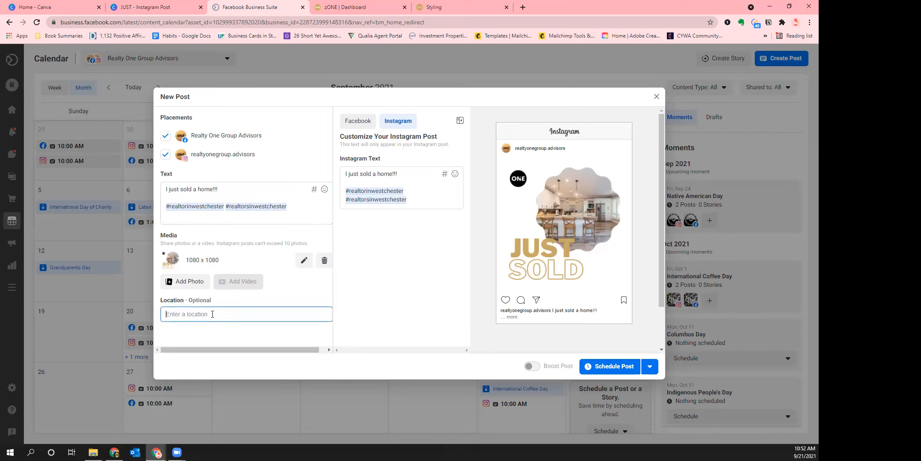
type("West cheste")
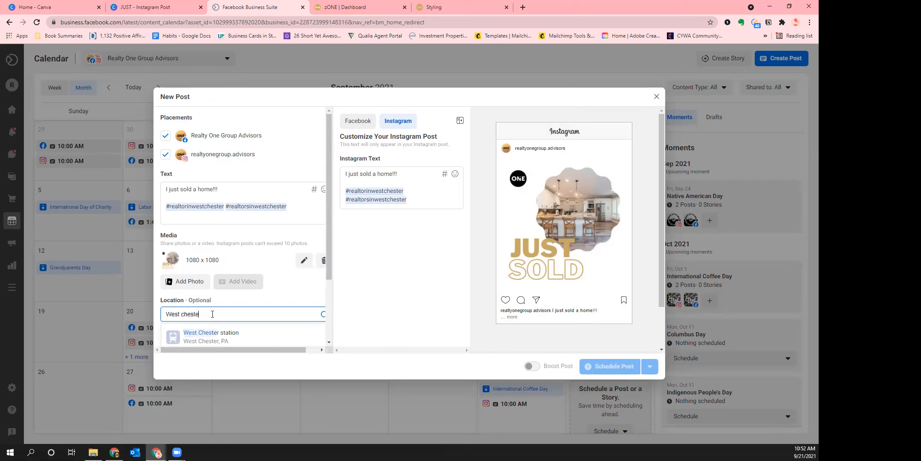
scroll(276, 214, "down", 2)
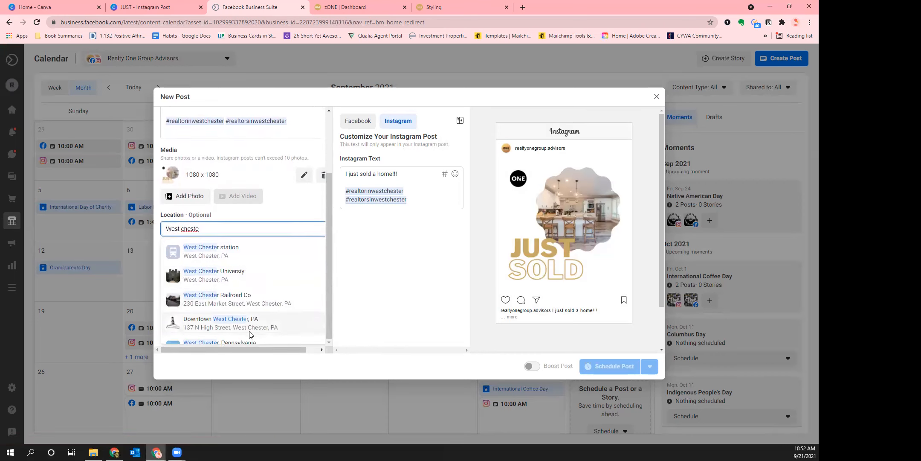
left_click(212, 343)
left_click(298, 289)
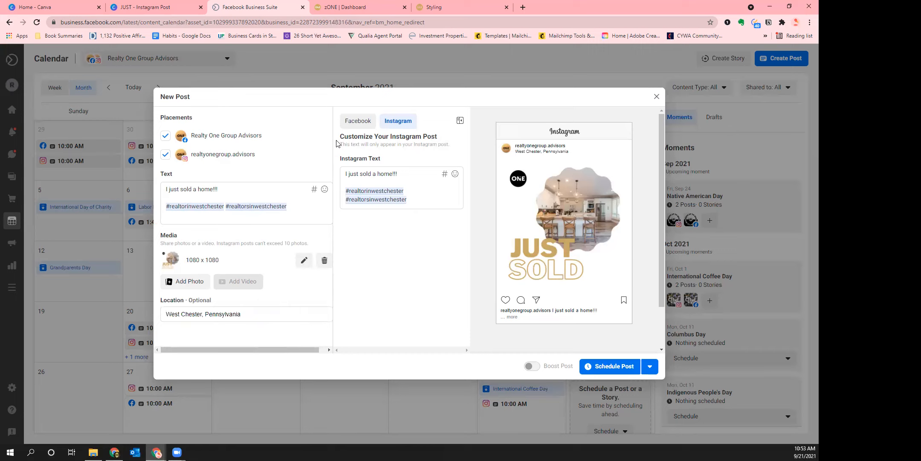
left_click(252, 189)
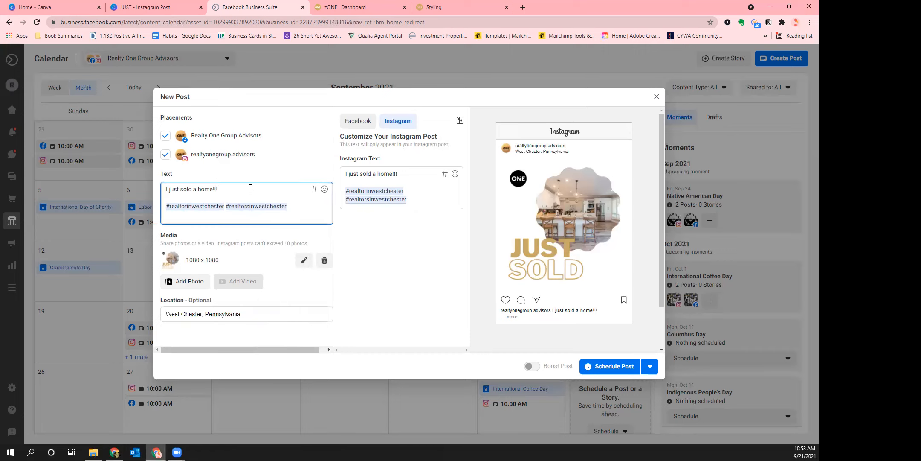
key("Return")
key("Return")
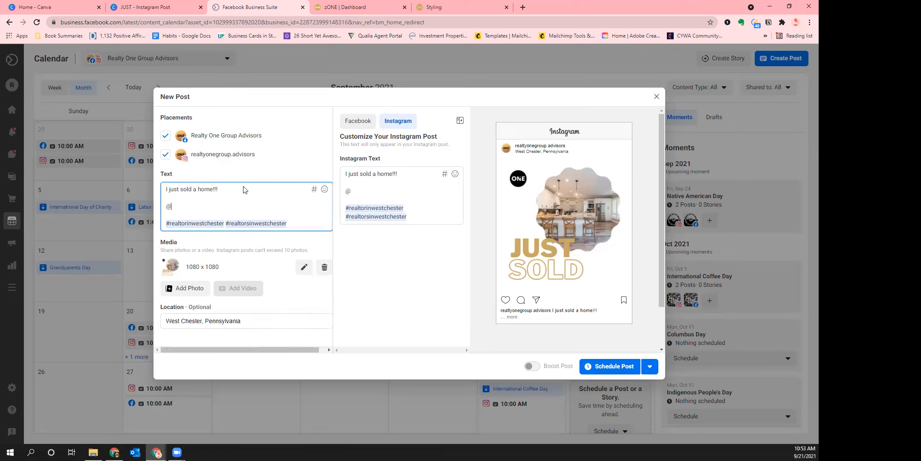
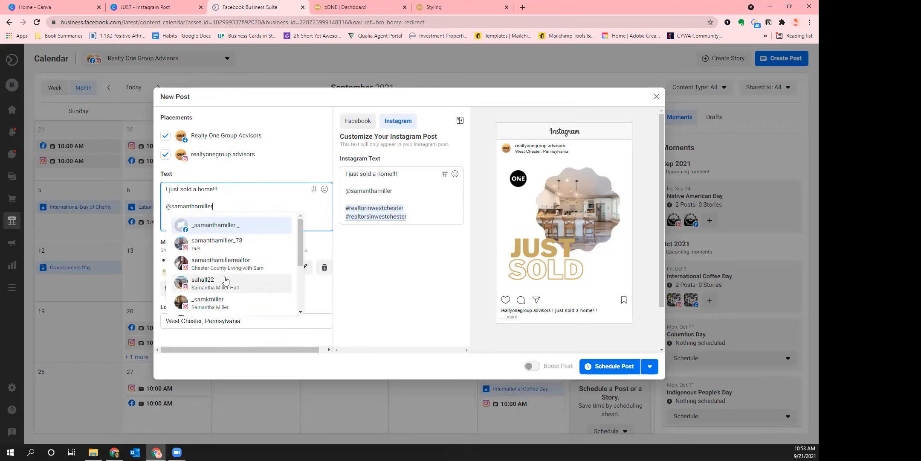
left_click(195, 269)
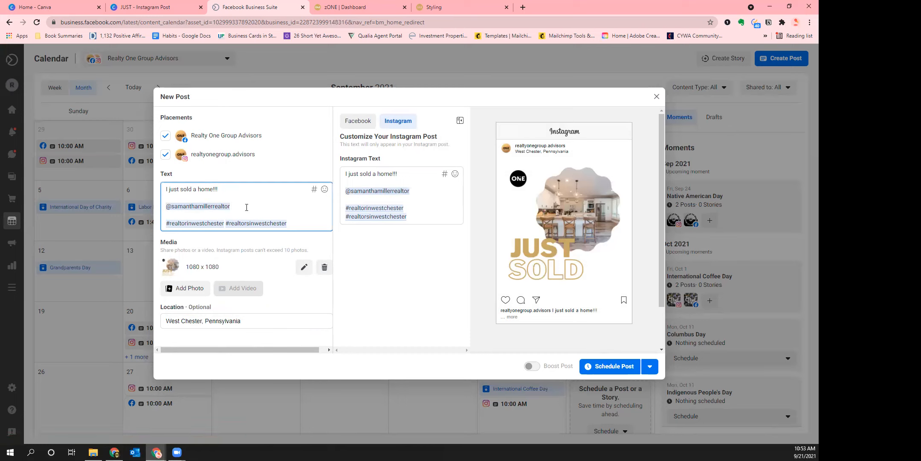
left_click_drag(245, 208, 243, 196)
key("BackSpace")
key("BackSpace")
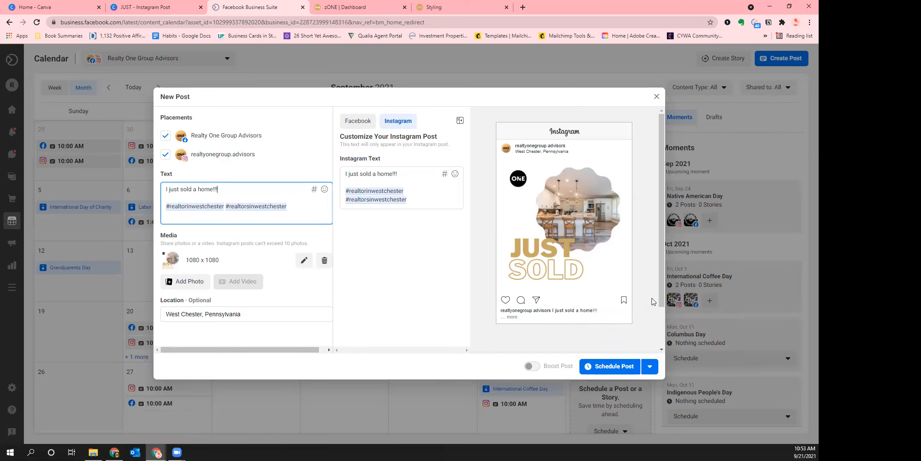
left_click(650, 367)
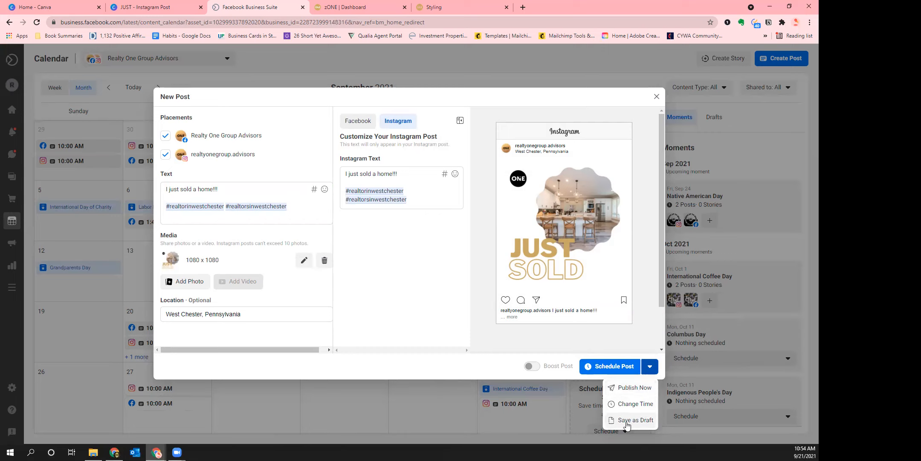
left_click(225, 191)
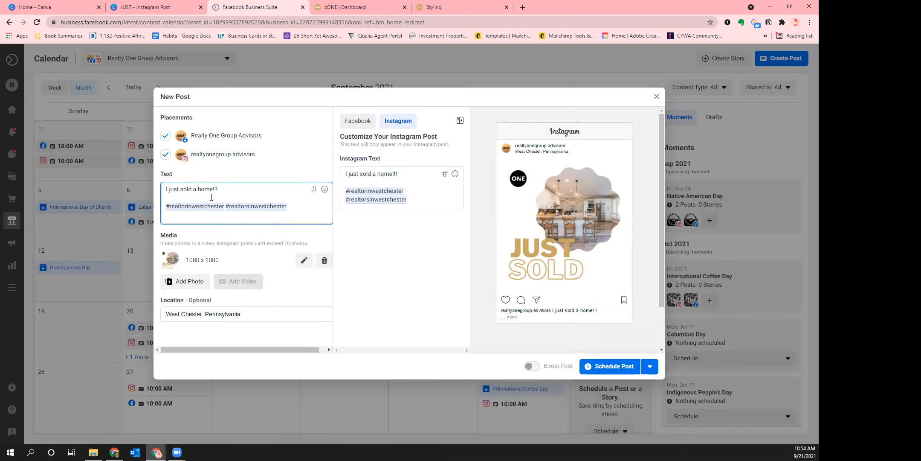
left_click(227, 197)
left_click(648, 368)
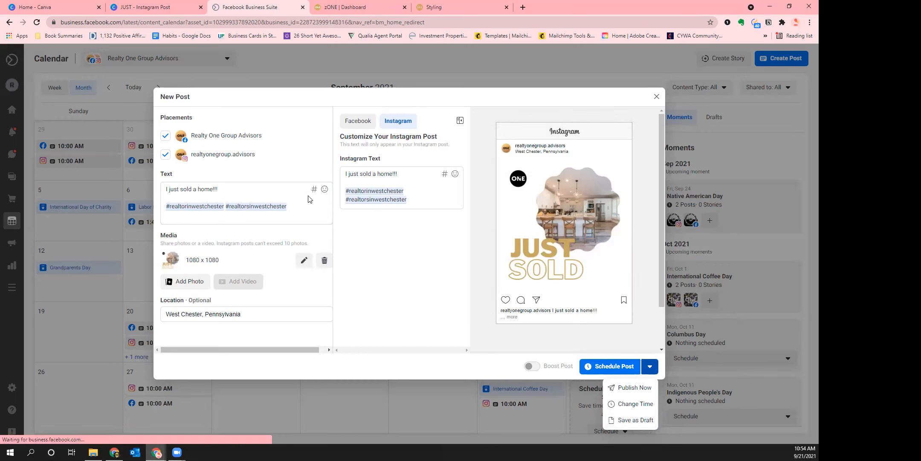
left_click(246, 197)
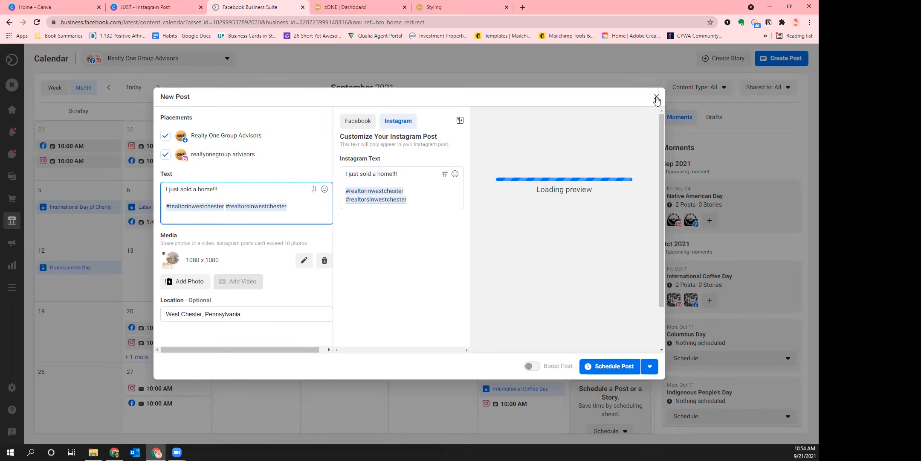
Discard the unfinished JUST SOLD post, then view the Sep 20 and Sep 27 Instagram post details
left_click(659, 98)
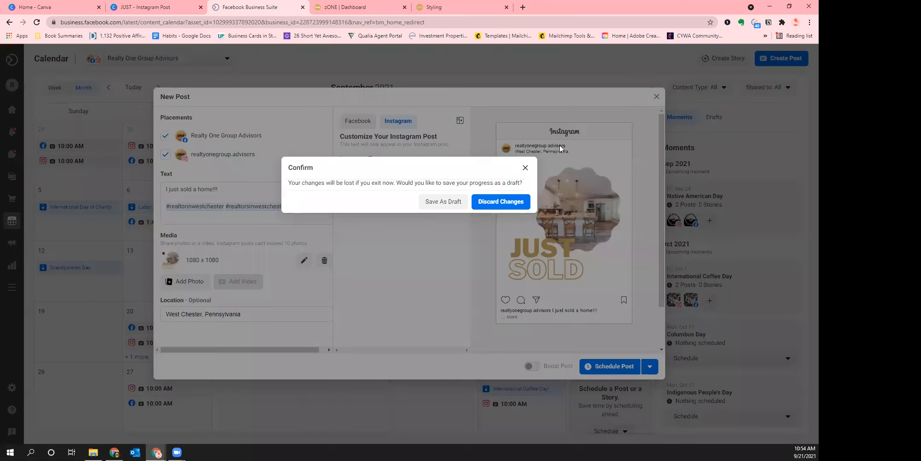
left_click(492, 202)
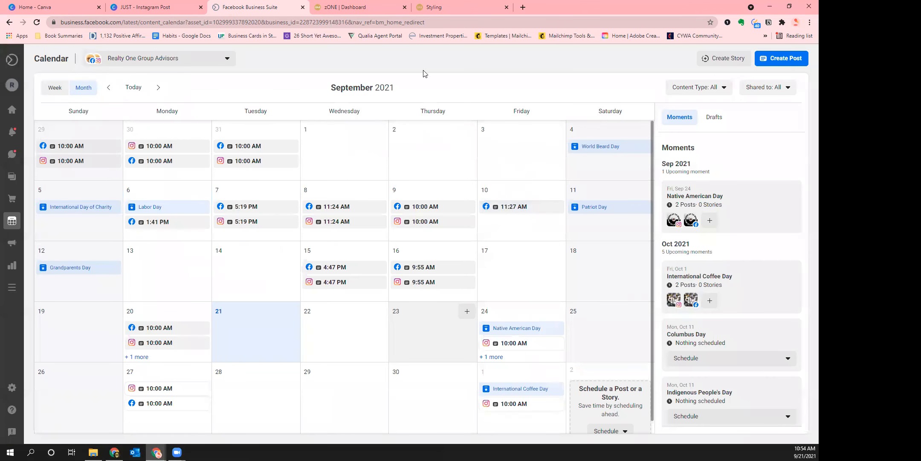
left_click(146, 343)
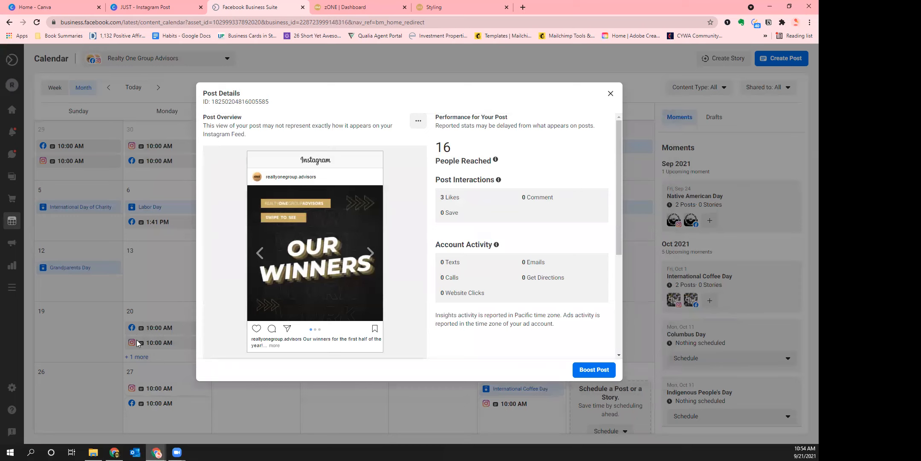
scroll(350, 126, "down", 3)
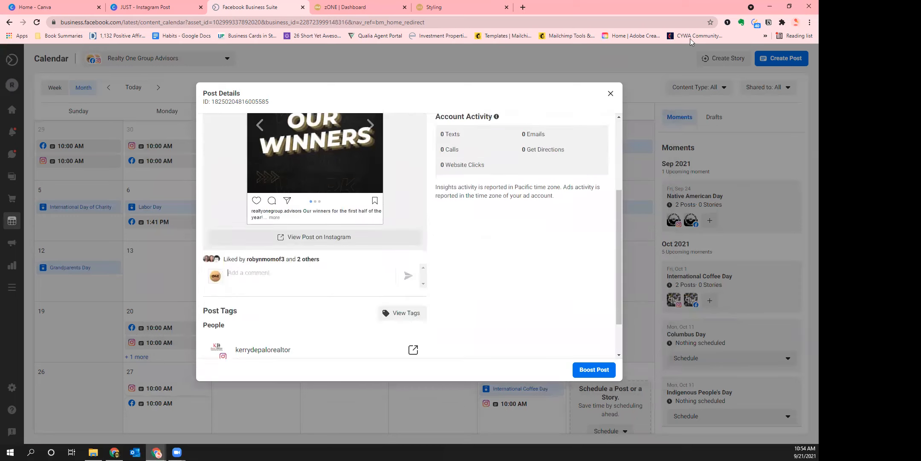
left_click(612, 95)
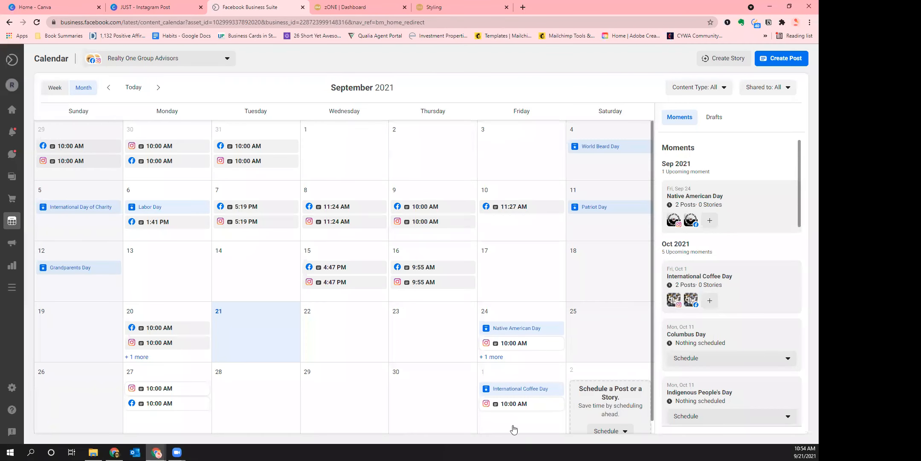
left_click(174, 390)
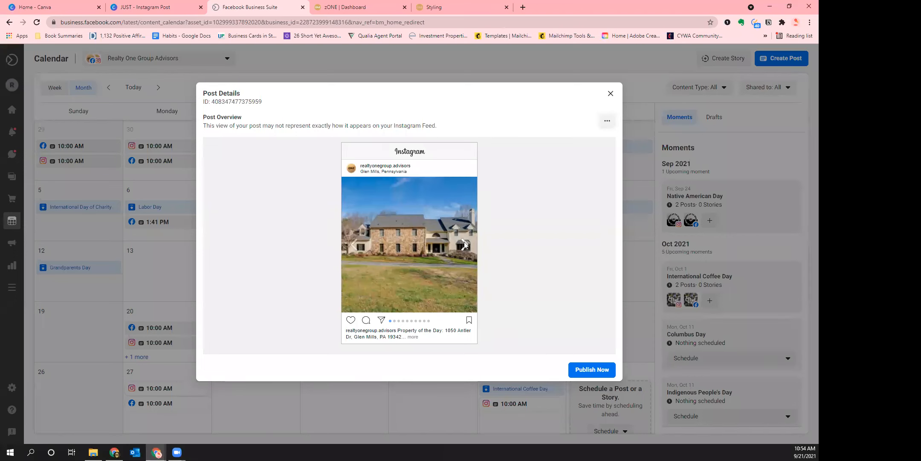
left_click(464, 240)
left_click(465, 241)
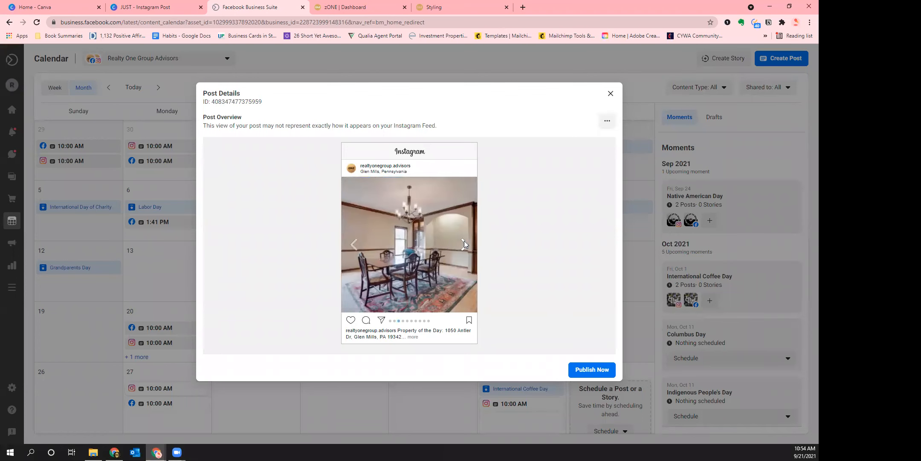
left_click(465, 241)
left_click(464, 240)
left_click(464, 240)
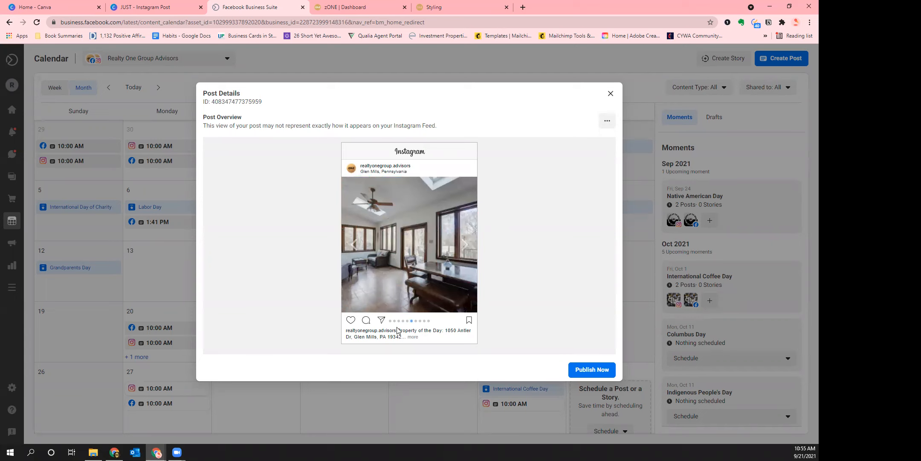
left_click_drag(397, 330, 402, 337)
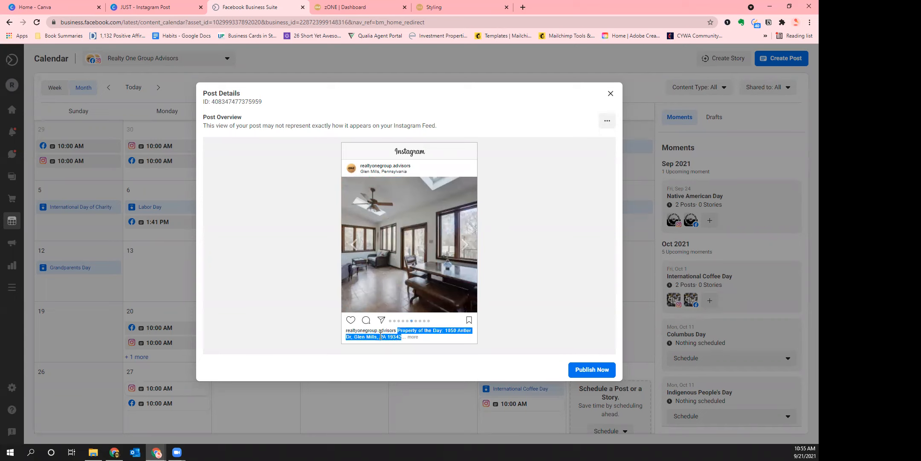
left_click(413, 337)
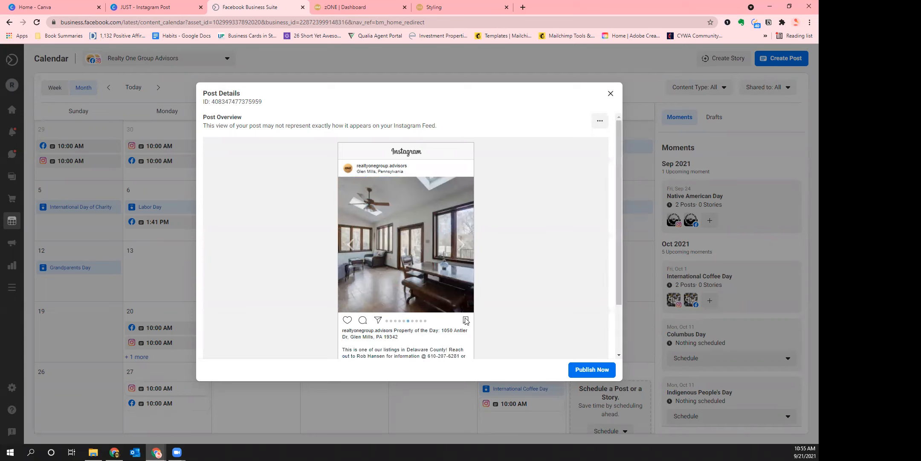
scroll(412, 305, "down", 2)
scroll(412, 305, "down", 1)
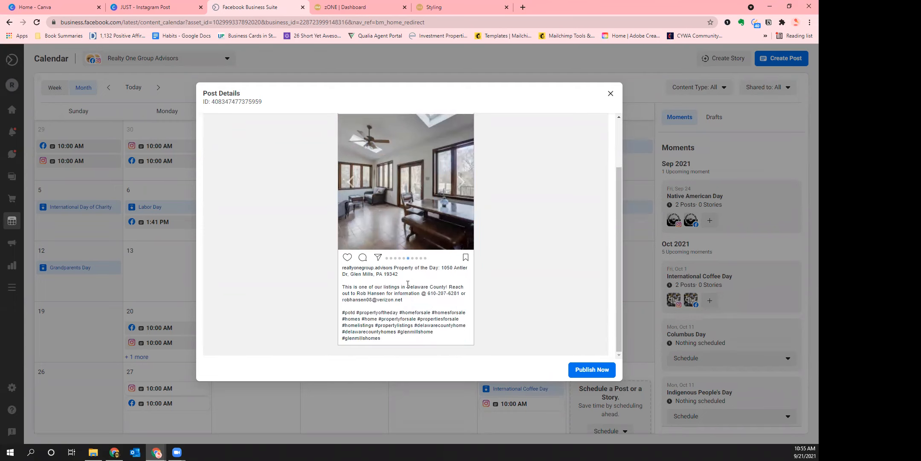
scroll(526, 308, "up", 2)
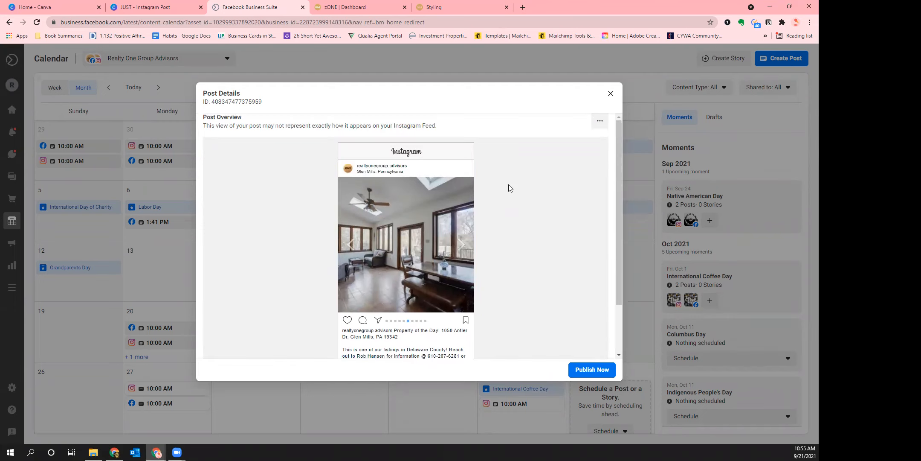
left_click(610, 93)
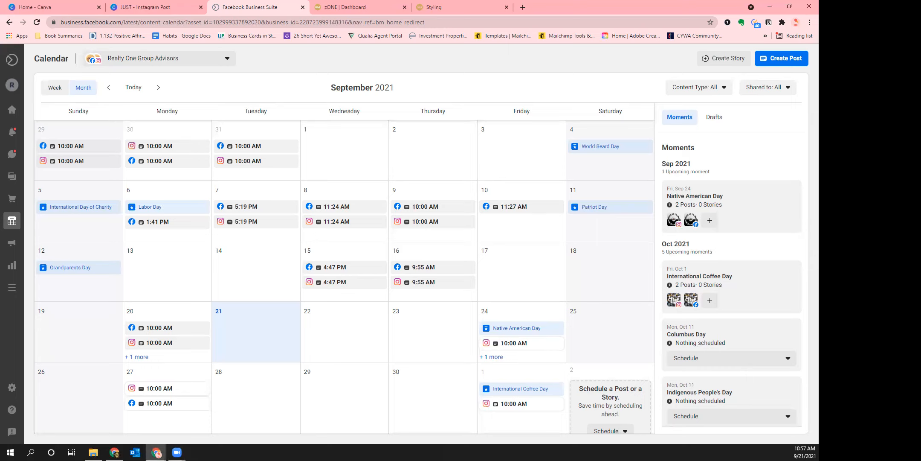
Open the Instagram home feed in a new Chrome tab
left_click(523, 7)
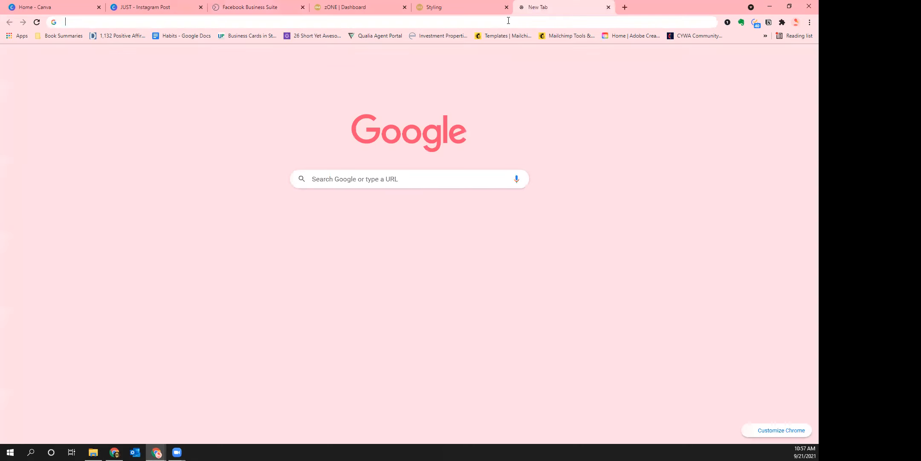
type("instagram.com/digisperse/?hl=en")
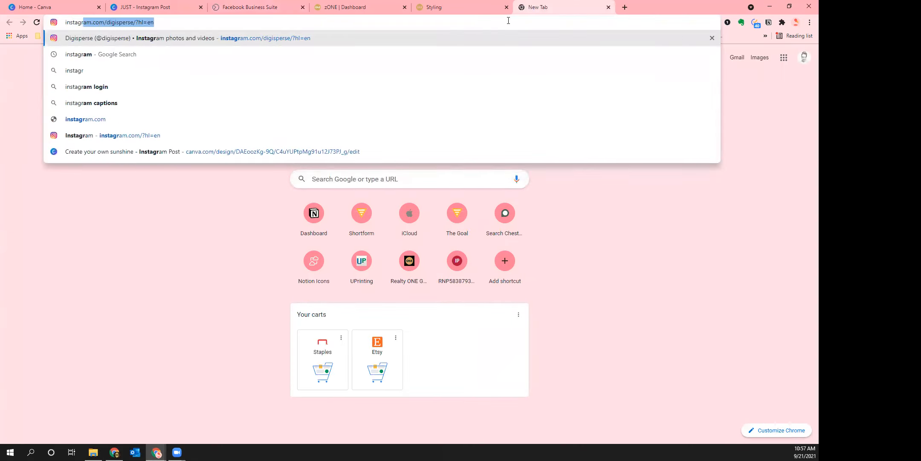
key("Return")
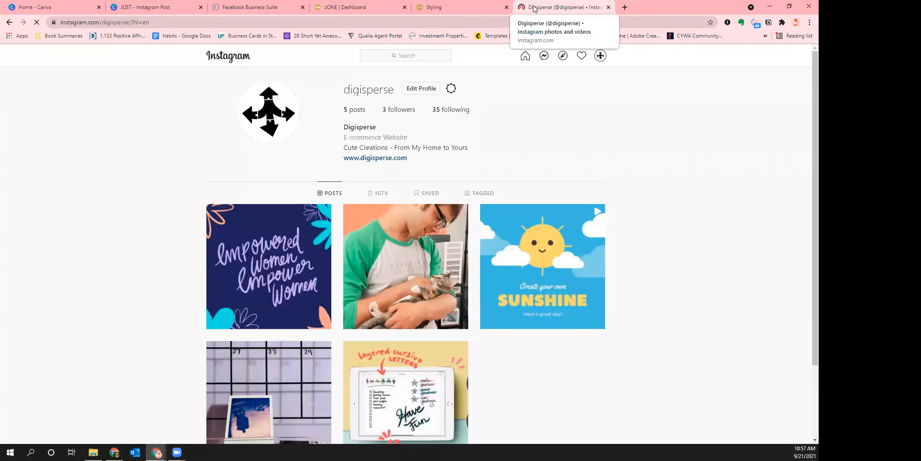
left_click(525, 60)
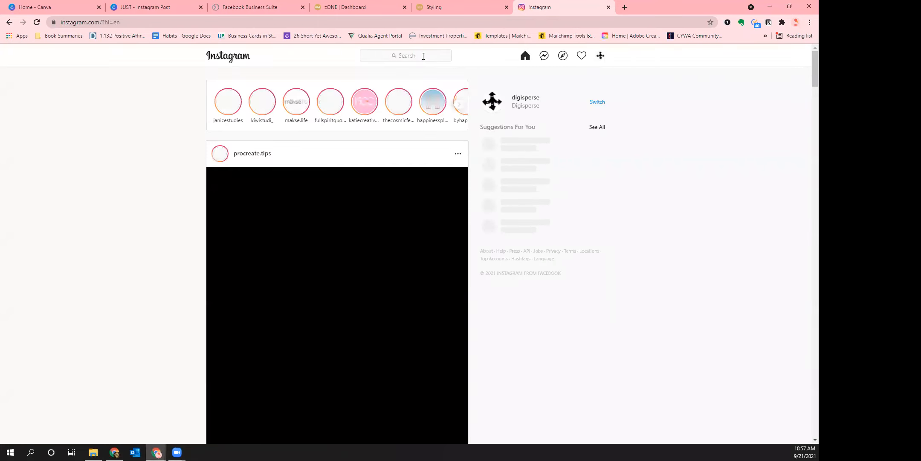
Search Instagram accounts for 'plannapp', then trim the mistyped ending
left_click(423, 57)
type("plann")
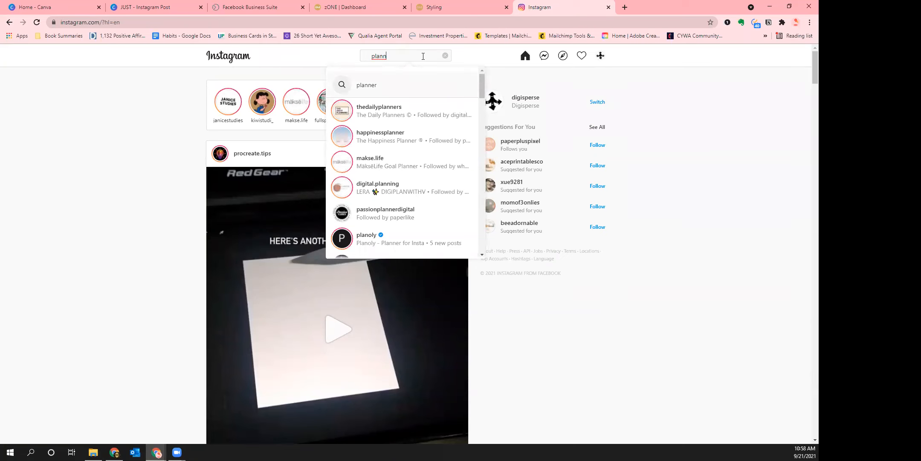
scroll(417, 116, "down", 2)
scroll(406, 175, "down", 1)
scroll(410, 174, "down", 2)
scroll(411, 212, "up", 5)
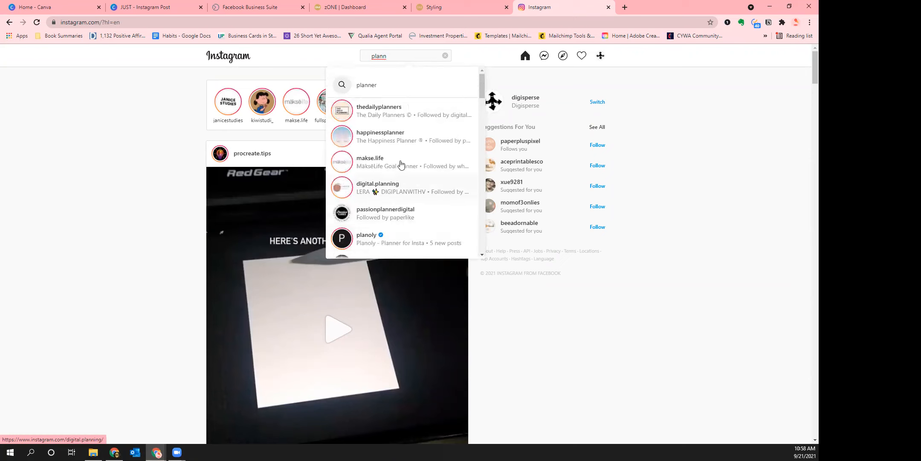
type("app")
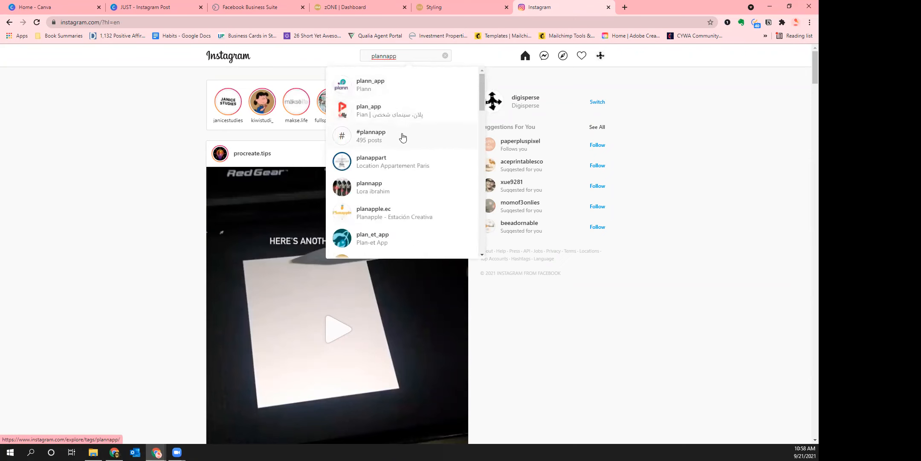
key("BackSpace")
key("BackSpace")
key("BackSpace")
key("BackSpace")
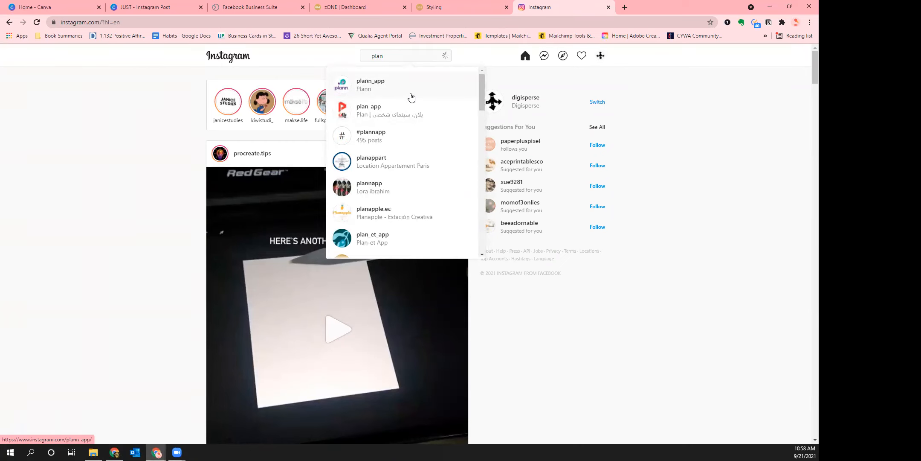
Complete the search as 'planoly' and open the verified planoly profile
type("oly")
left_click(388, 89)
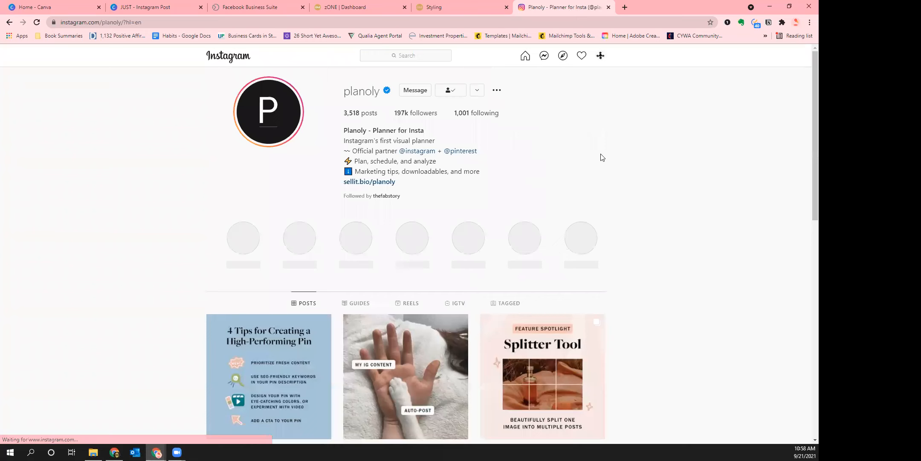
scroll(780, 278, "down", 6)
scroll(755, 253, "down", 14)
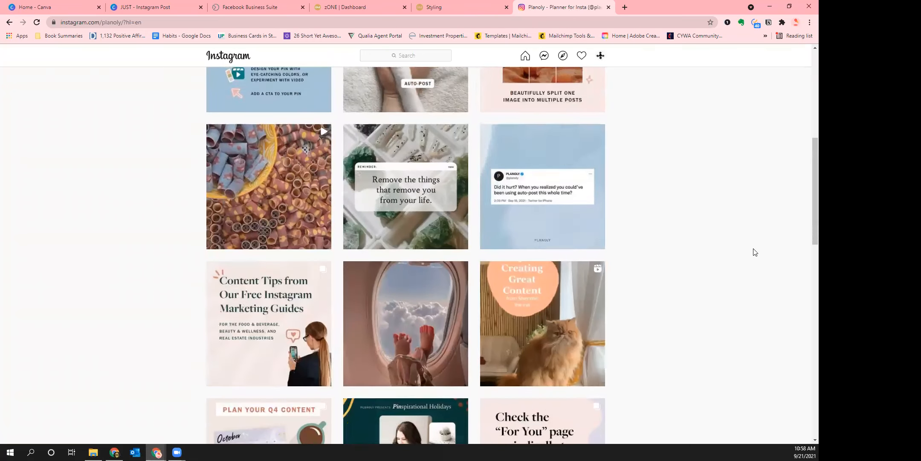
scroll(747, 256, "down", 8)
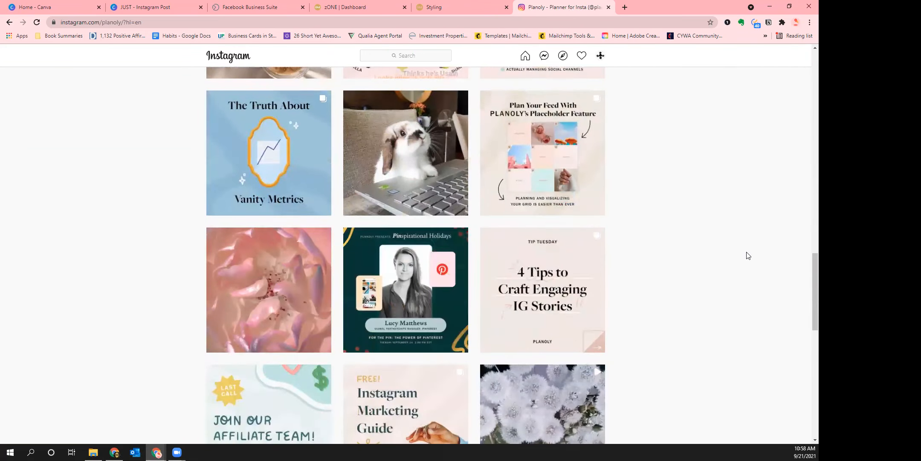
scroll(728, 256, "up", 10)
scroll(725, 258, "up", 15)
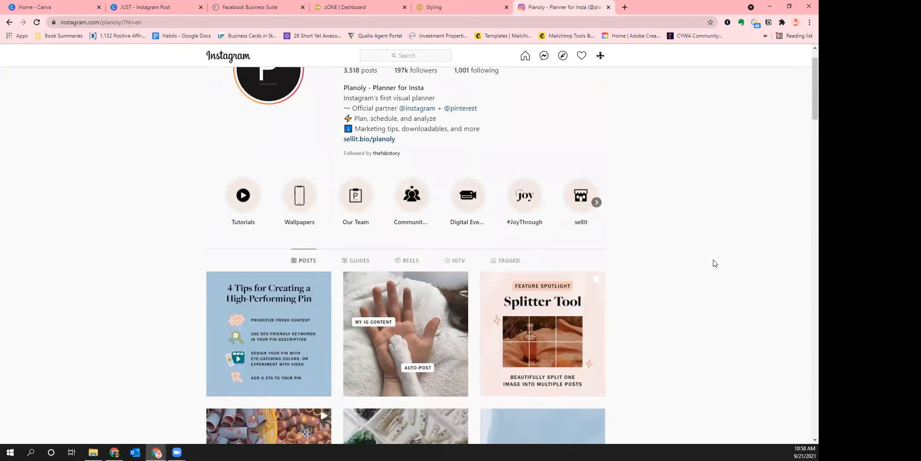
Scroll down and back through Planoly's post grid to study its tips graphics
scroll(708, 263, "down", 4)
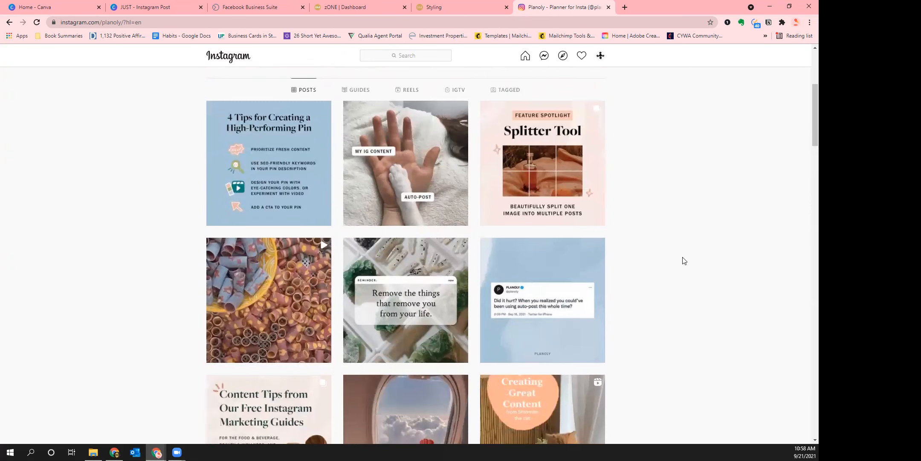
scroll(683, 261, "down", 3)
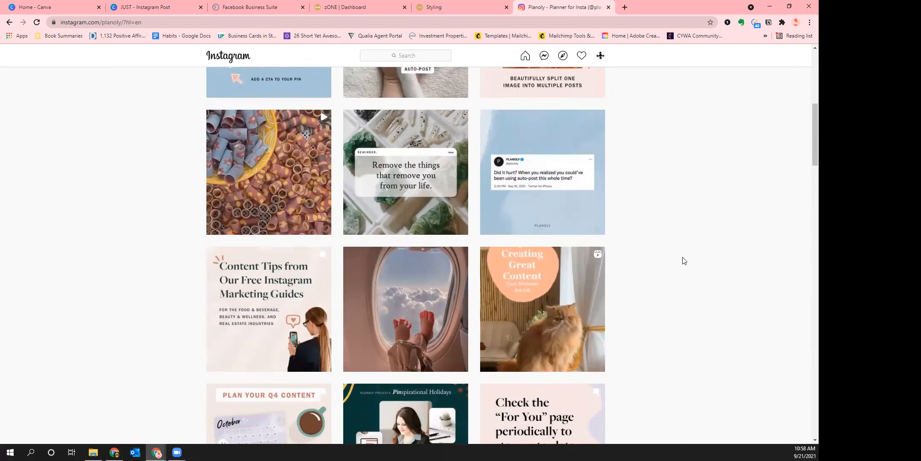
scroll(684, 261, "down", 1)
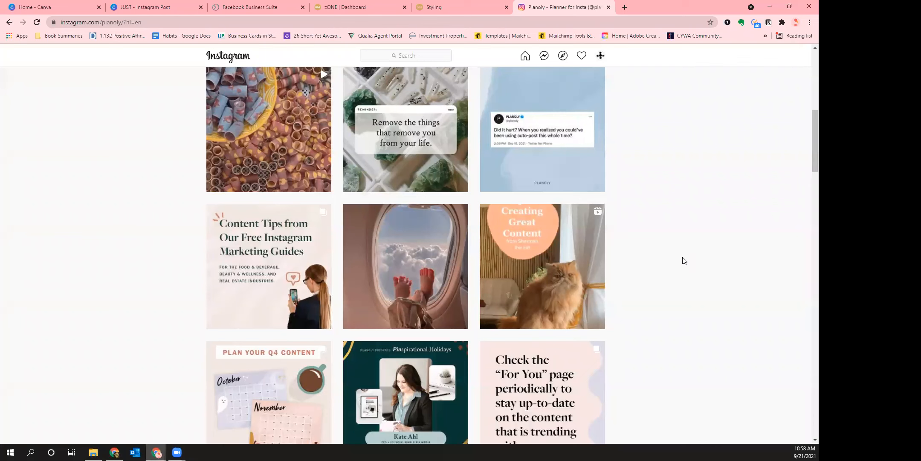
scroll(684, 261, "up", 5)
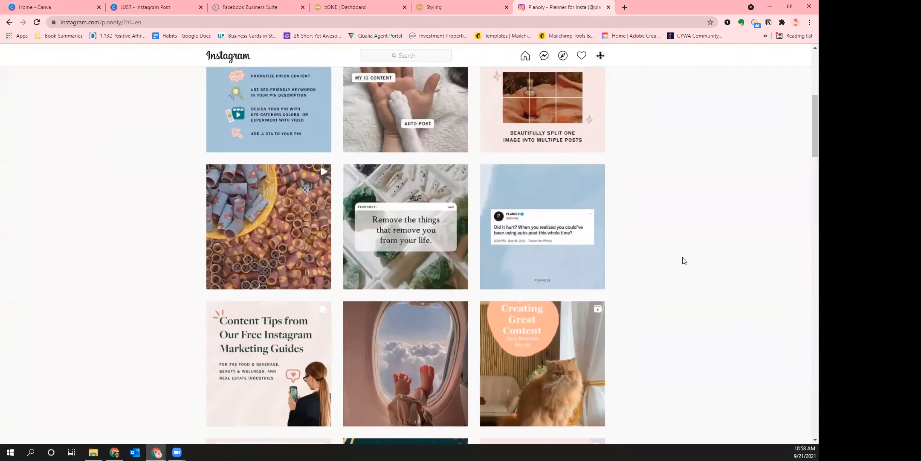
scroll(679, 261, "down", 3)
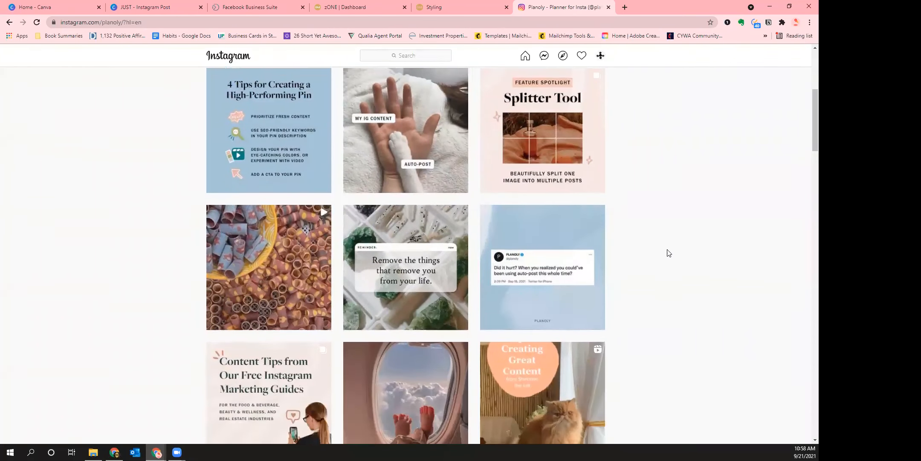
scroll(566, 252, "down", 3)
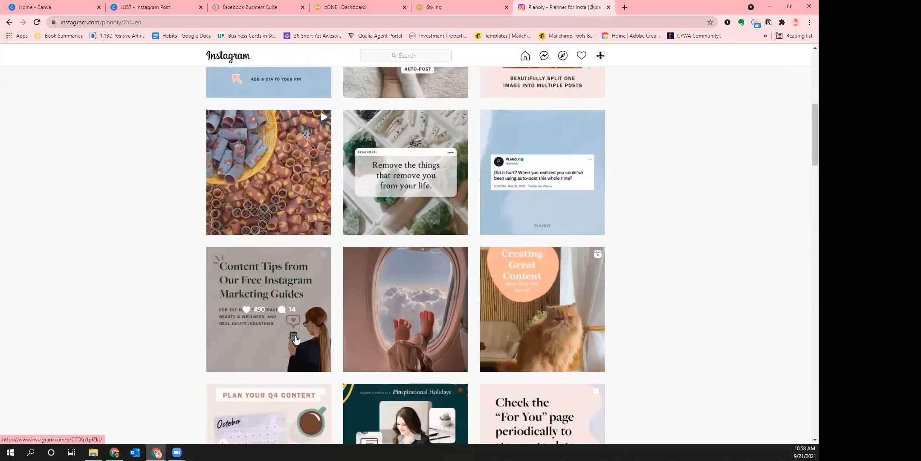
scroll(547, 152, "down", 2)
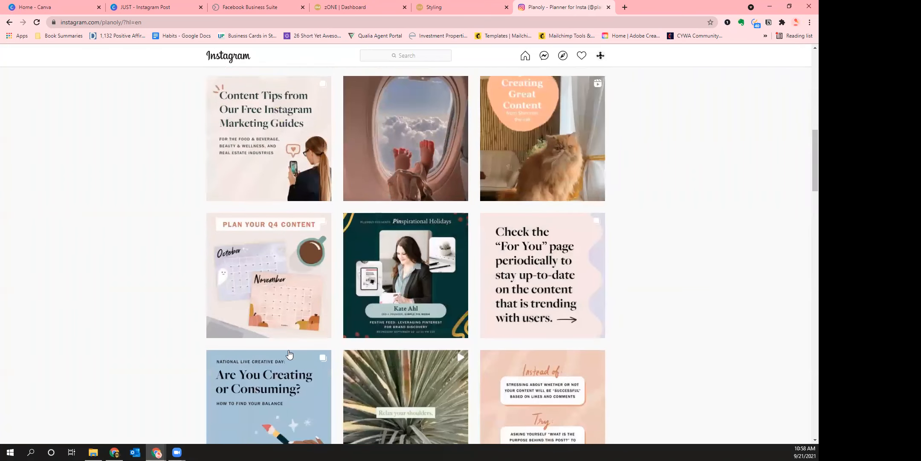
scroll(697, 187, "down", 2)
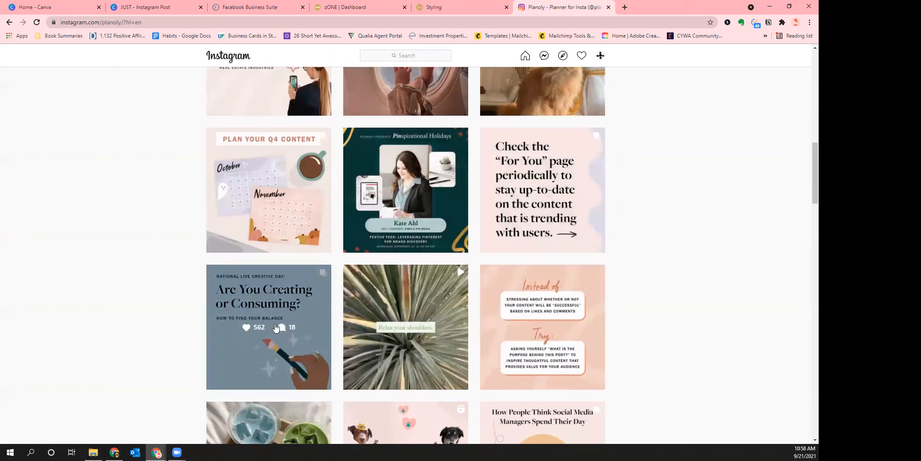
scroll(619, 247, "down", 4)
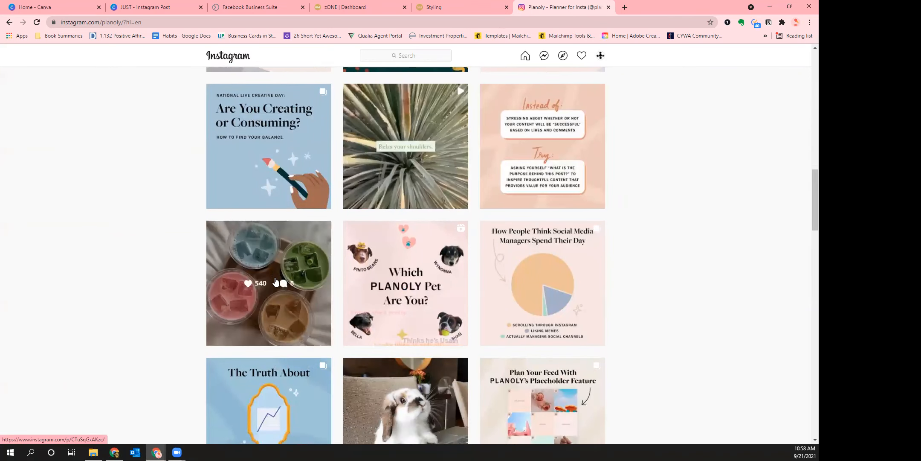
scroll(480, 235, "down", 3)
scroll(437, 327, "down", 5)
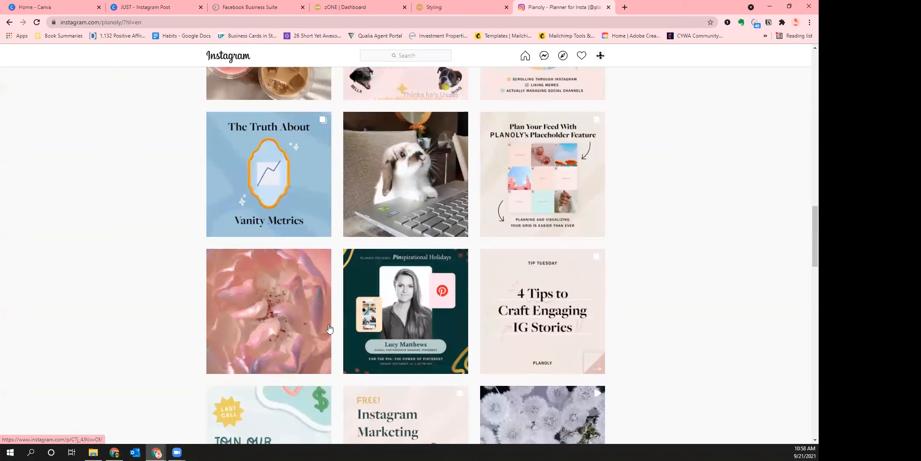
scroll(707, 306, "down", 10)
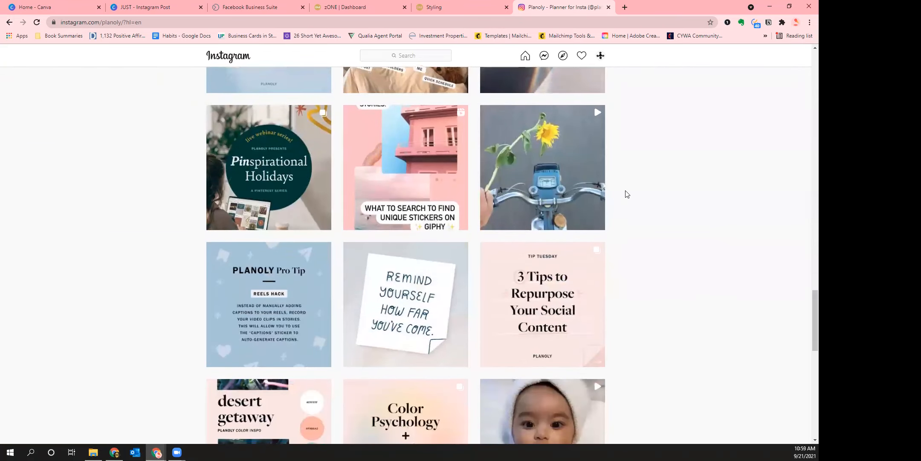
scroll(627, 194, "down", 10)
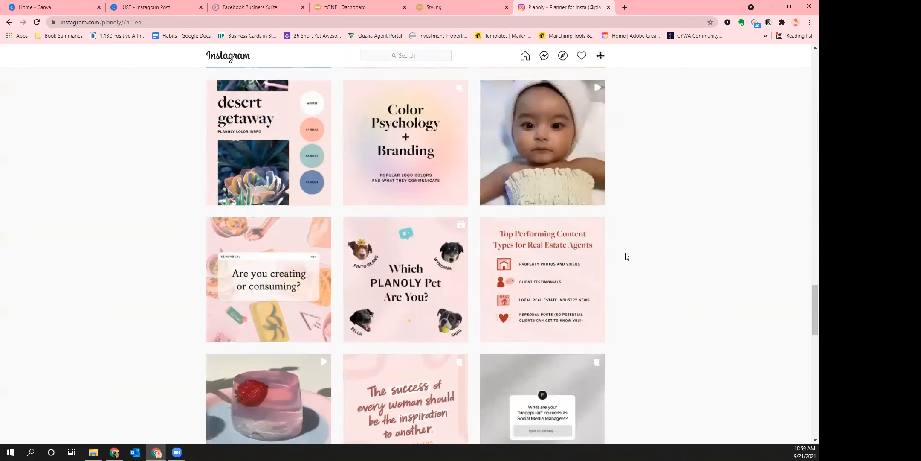
scroll(627, 256, "down", 9)
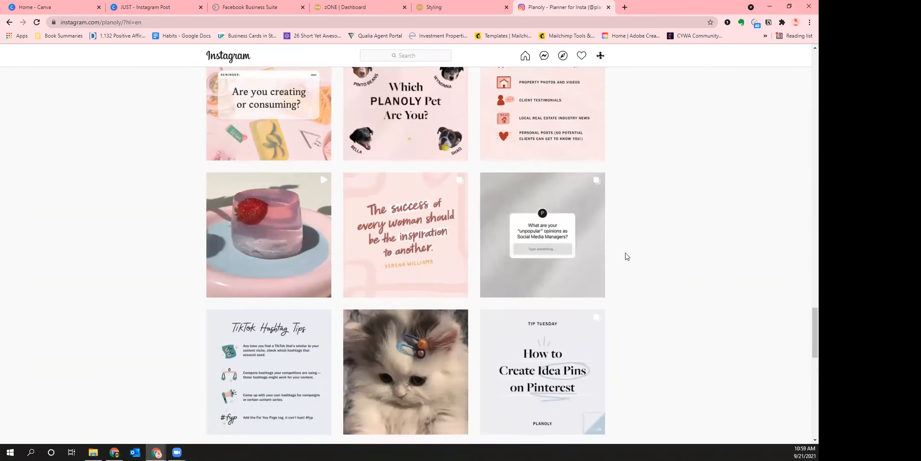
scroll(627, 256, "up", 2)
scroll(628, 256, "down", 5)
scroll(627, 256, "up", 2)
scroll(627, 256, "up", 3)
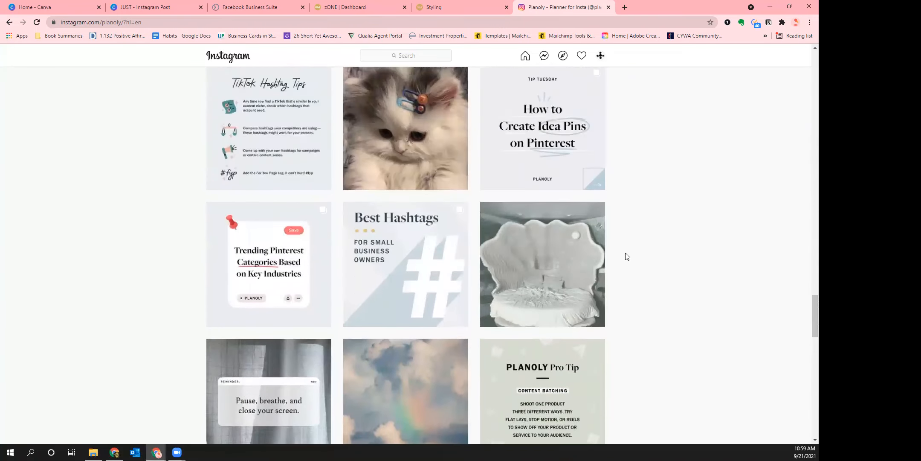
scroll(627, 256, "down", 7)
scroll(627, 256, "down", 10)
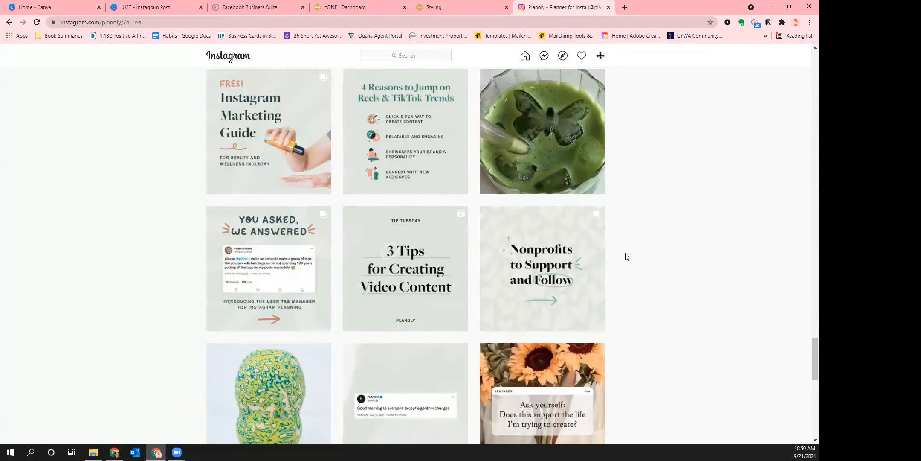
scroll(627, 256, "down", 12)
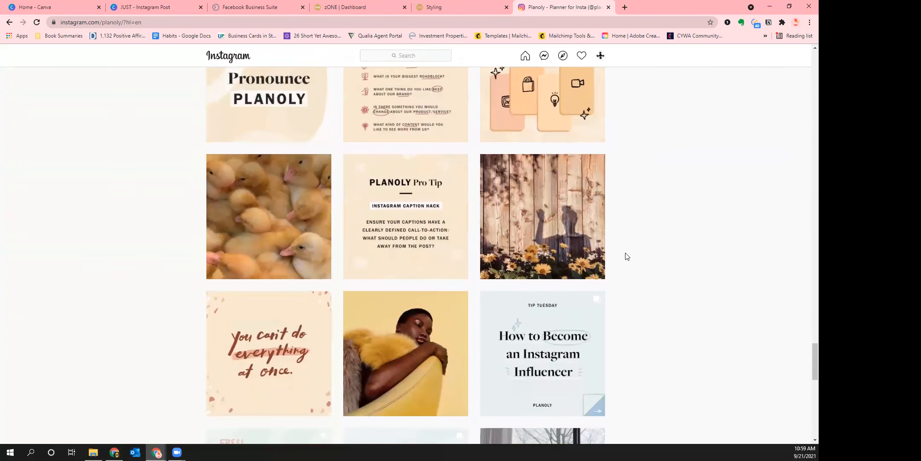
scroll(627, 256, "down", 10)
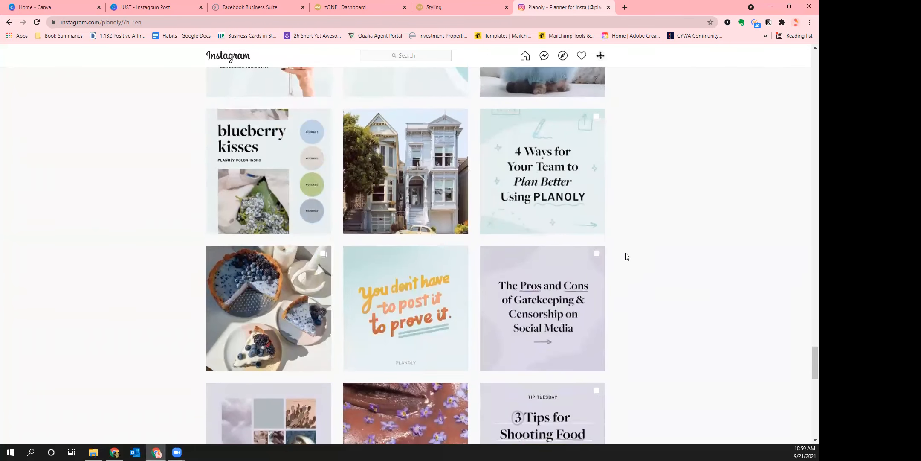
scroll(628, 256, "down", 7)
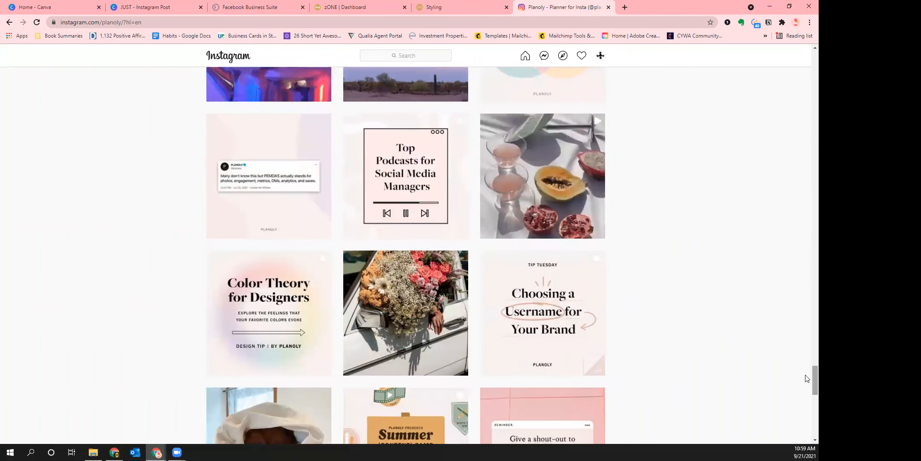
scroll(806, 374, "up", 10)
scroll(794, 234, "up", 20)
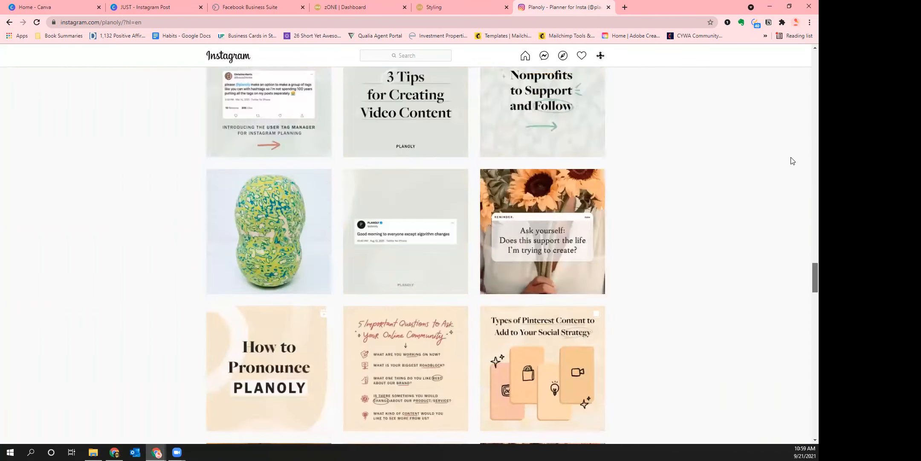
scroll(796, 46, "up", 20)
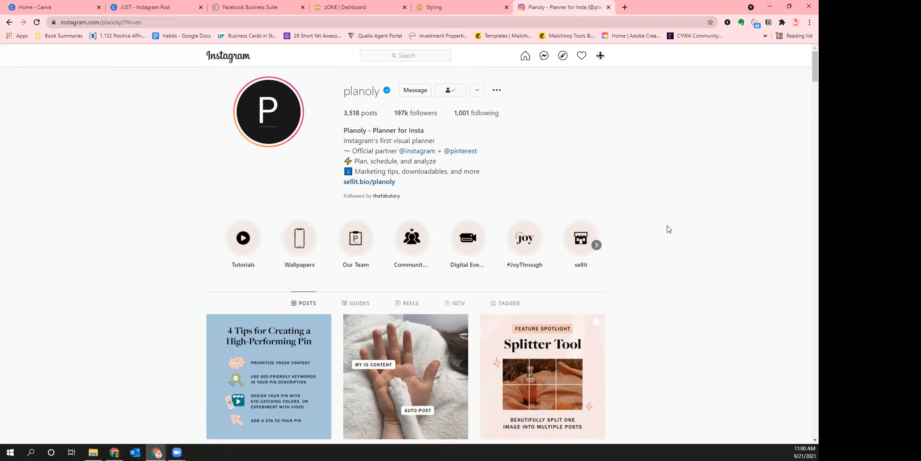
Scroll the Planoly profile to show grid posts like 'Splitter Tool'
scroll(666, 224, "down", 2)
scroll(665, 222, "down", 1)
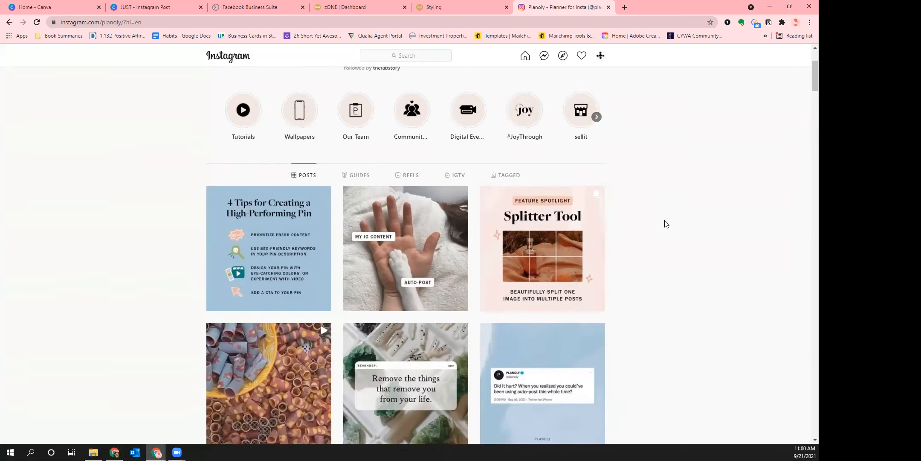
scroll(666, 222, "up", 3)
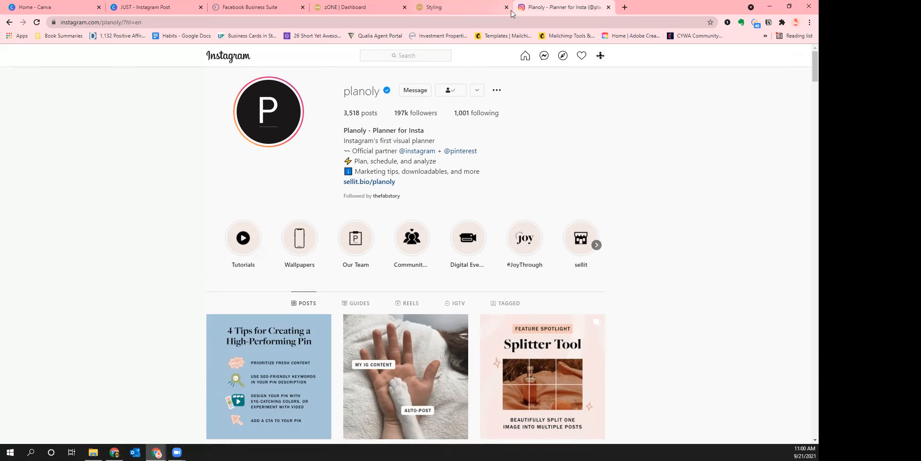
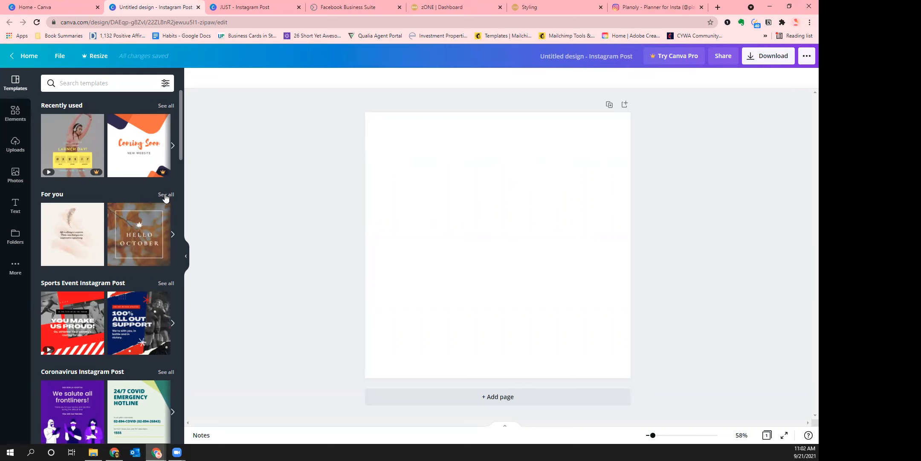
Apply the orange Happy Halloween ghost template from the For you suggestions
left_click(166, 195)
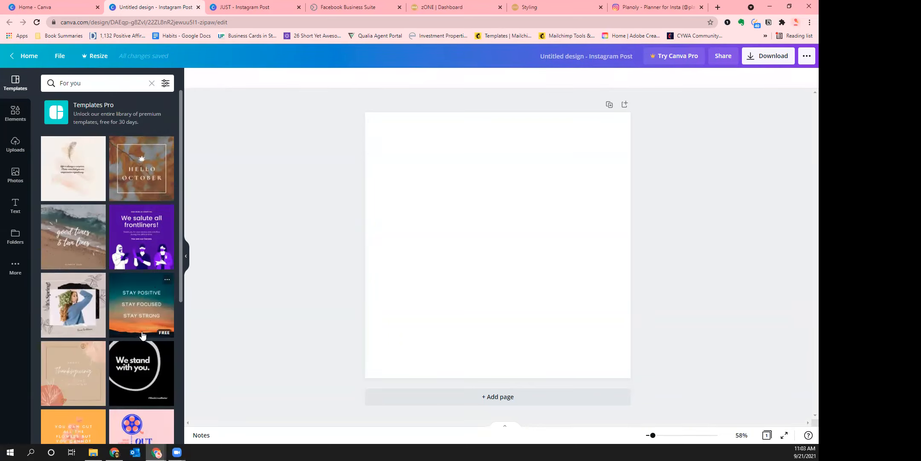
scroll(130, 200, "down", 3)
scroll(130, 201, "down", 4)
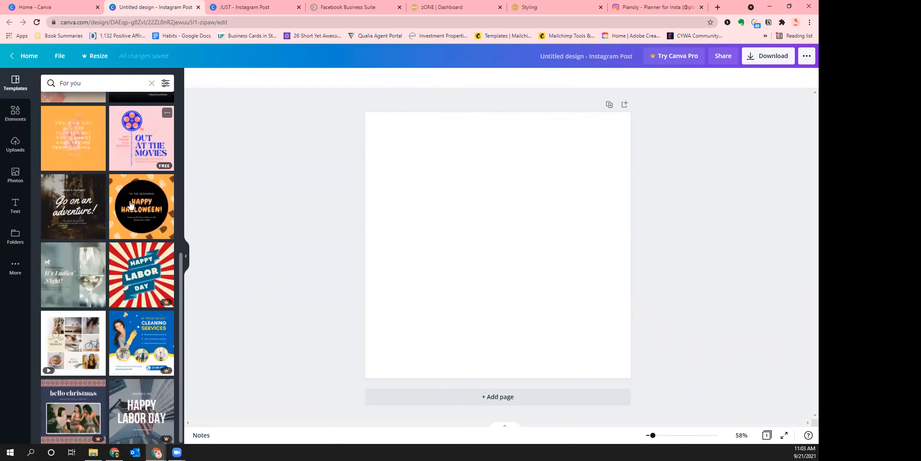
left_click(138, 226)
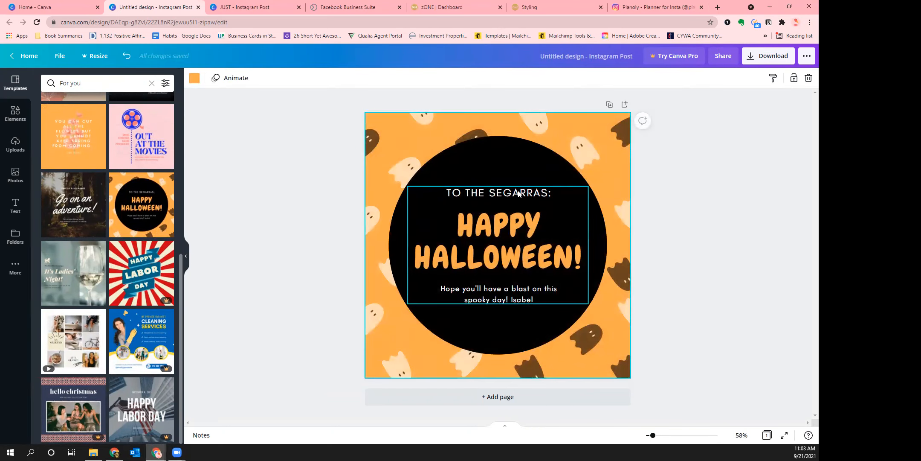
Check the greeting, title and closing lines, then centre the text group over the black circle
left_click(739, 297)
left_click(512, 196)
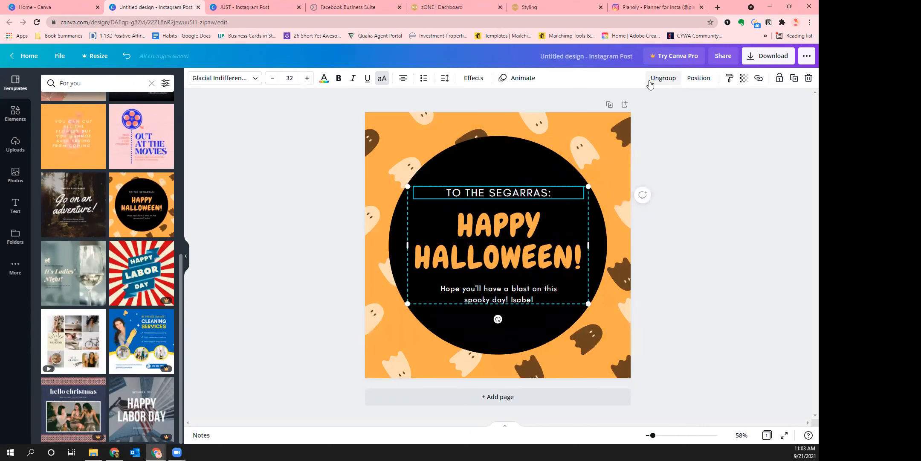
left_click(701, 239)
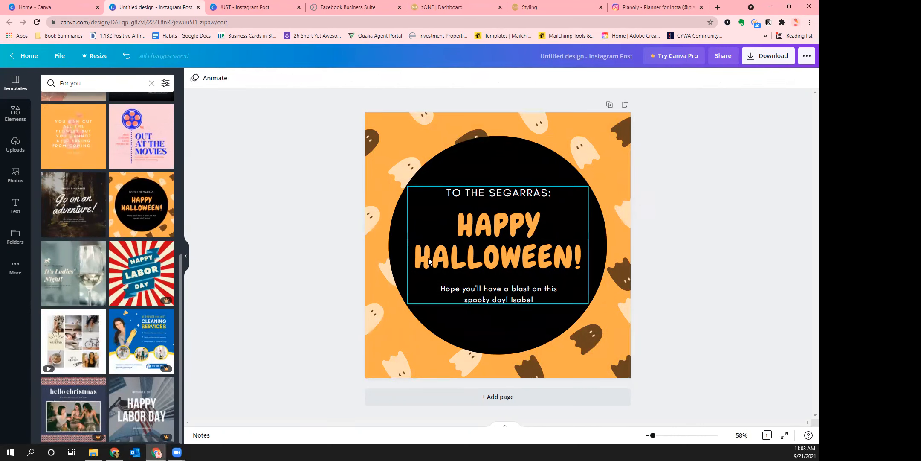
left_click(469, 256)
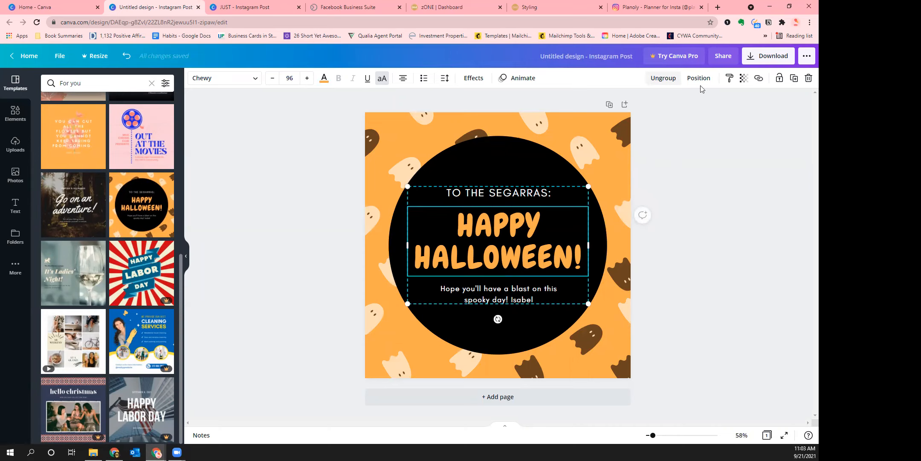
left_click(480, 193)
left_click(484, 235)
left_click(485, 299)
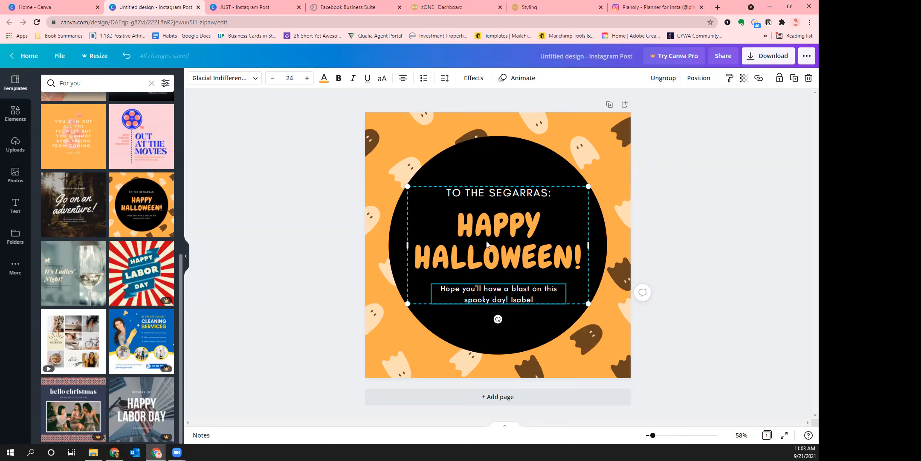
mouse_move(487, 243)
left_mouse_down()
mouse_move(517, 179)
mouse_move(491, 237)
left_mouse_up()
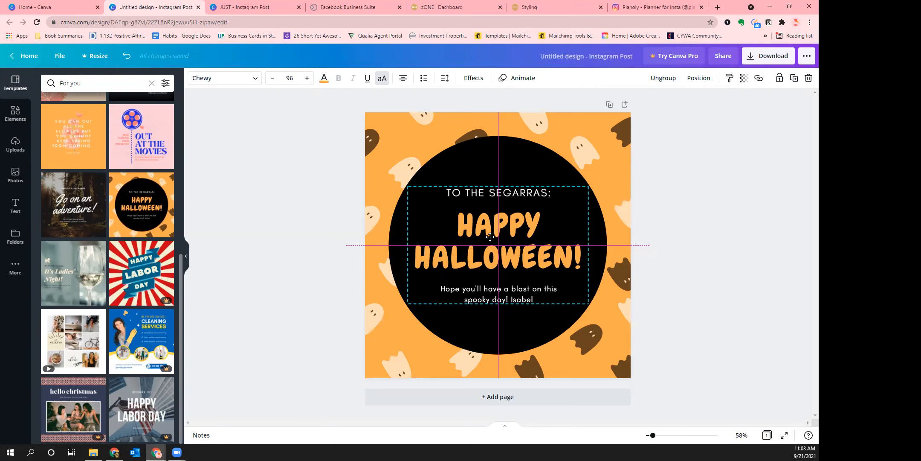
left_click_drag(491, 237, 491, 237)
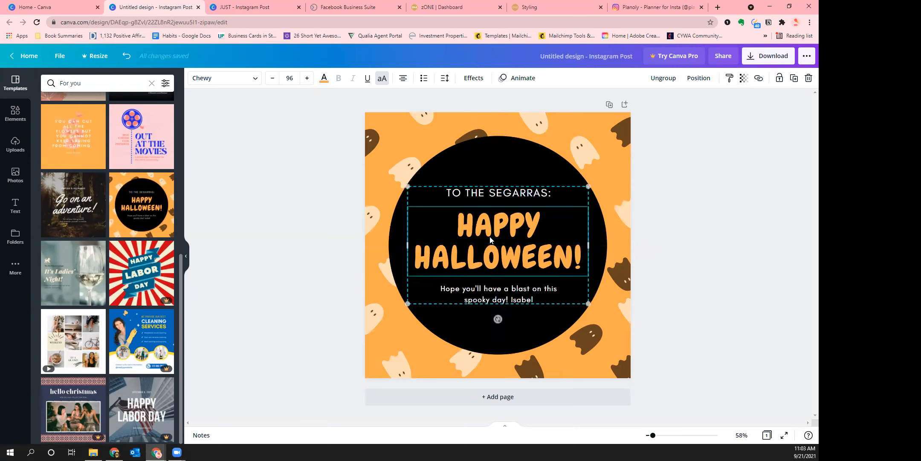
left_click(714, 287)
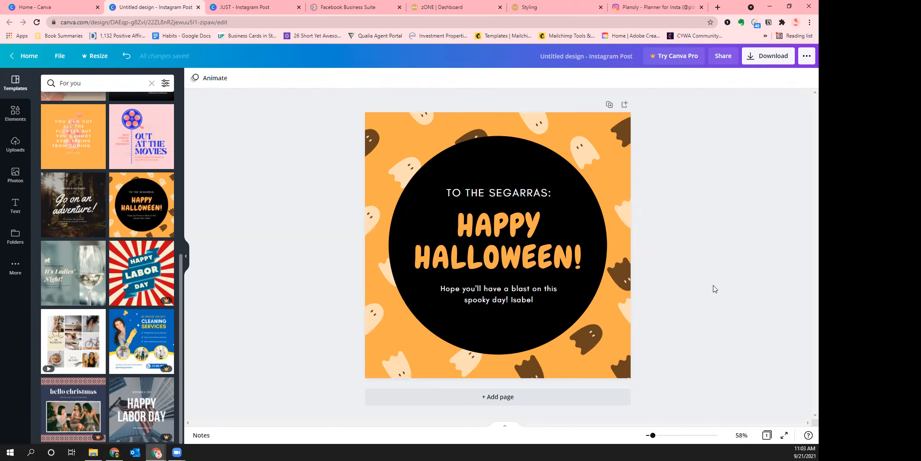
left_click(495, 243)
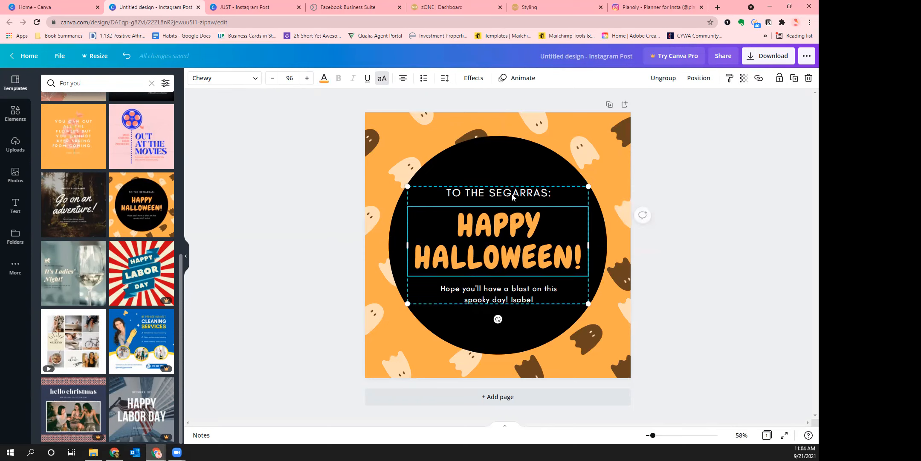
Retype the top greeting line to address a different family by surname
double_click(504, 229)
left_click(504, 229)
double_click(500, 193)
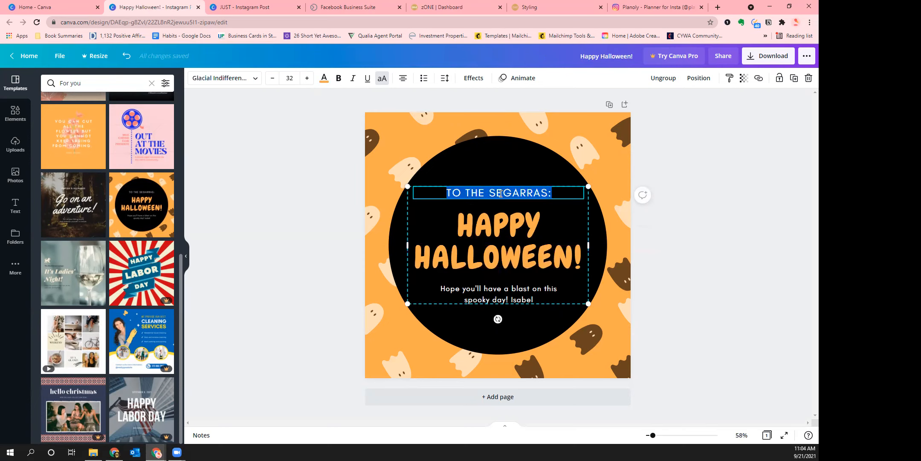
key("BackSpace")
type("TO THE")
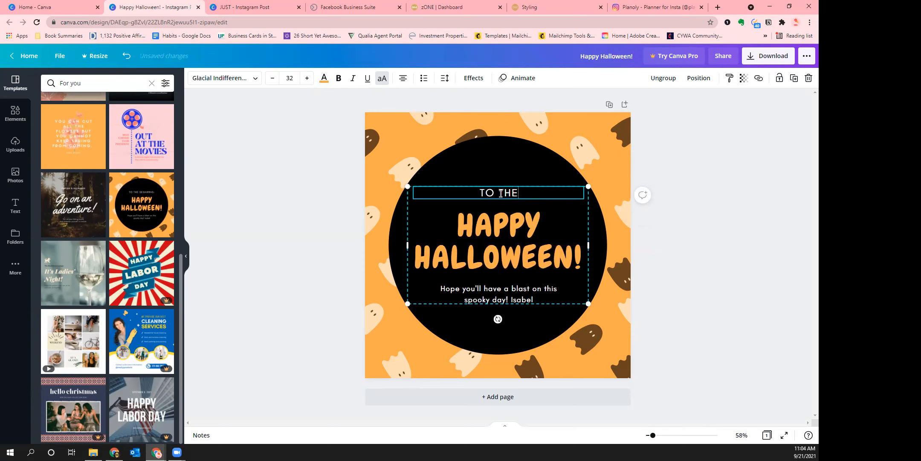
type(" ROGA FAM")
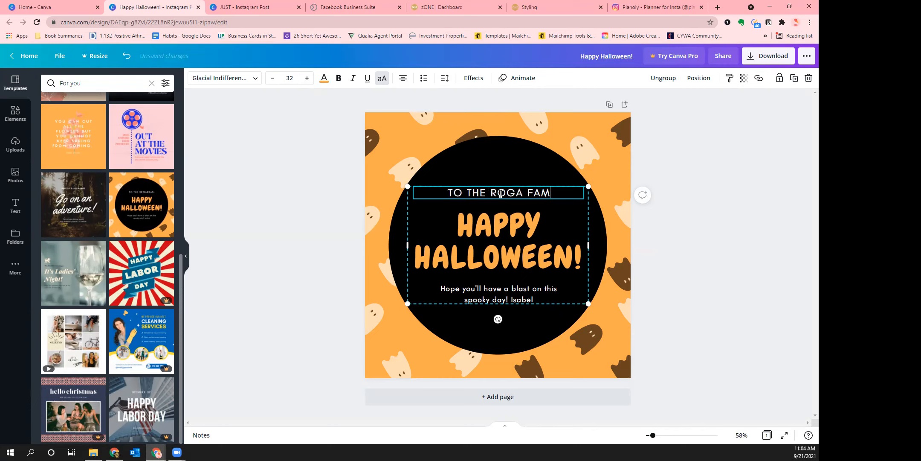
type("ILY:")
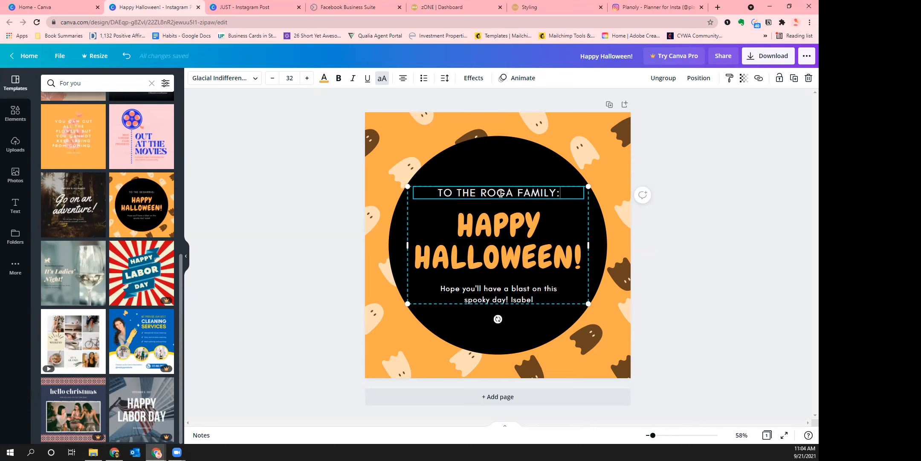
left_click(498, 299)
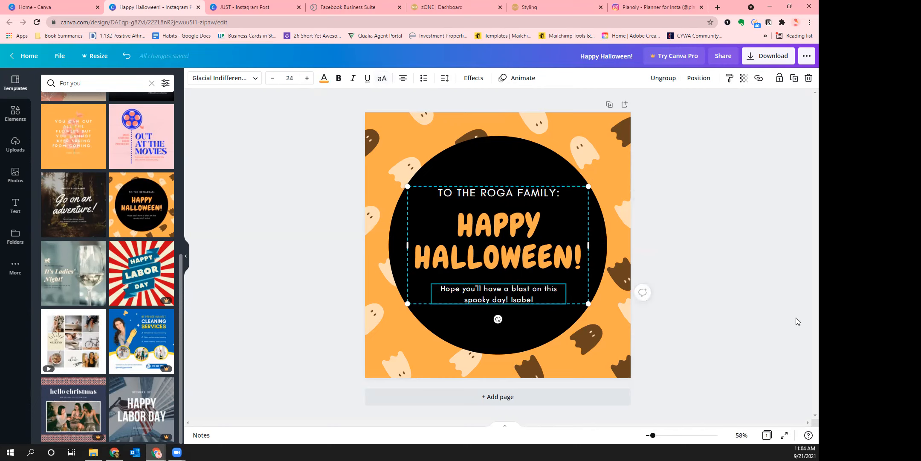
left_click(707, 320)
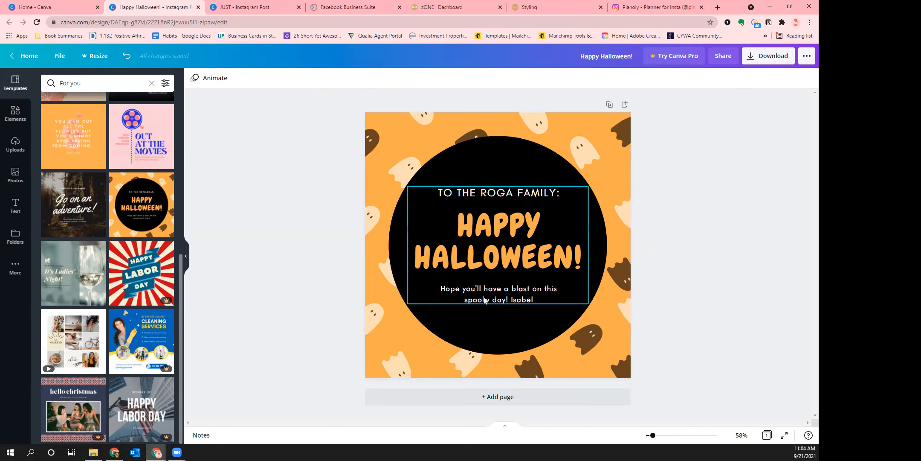
Ungroup the three Halloween text lines and nudge the closing message into place
left_click(505, 254)
left_click(668, 81)
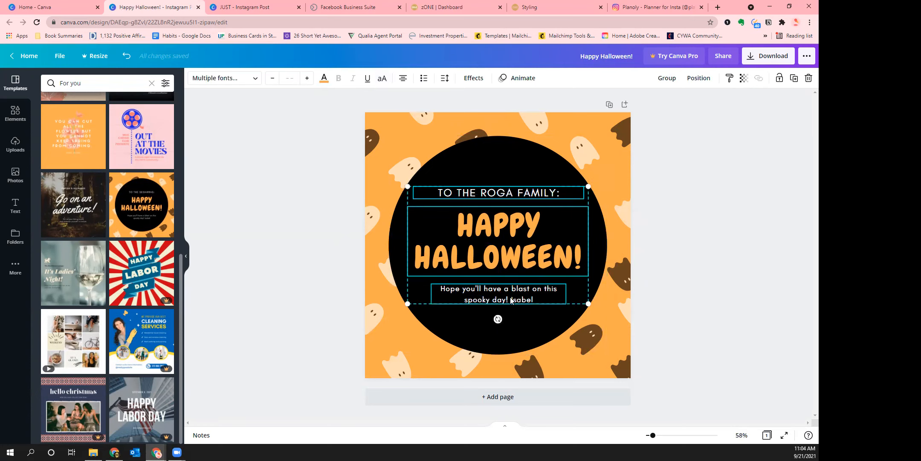
left_click(687, 283)
left_click(489, 298)
key("Down")
key("Down")
key("Down")
key("Down")
key("Down")
key("Down")
key("Down")
key("Up")
key("Up")
key("Up")
key("Up")
key("Up")
key("Up")
key("Up")
key("Up")
key("Up")
key("Up")
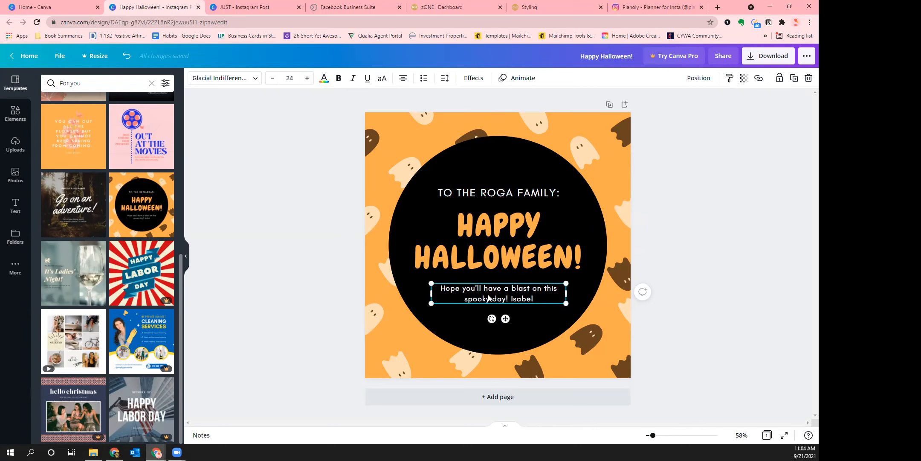
left_click(701, 320)
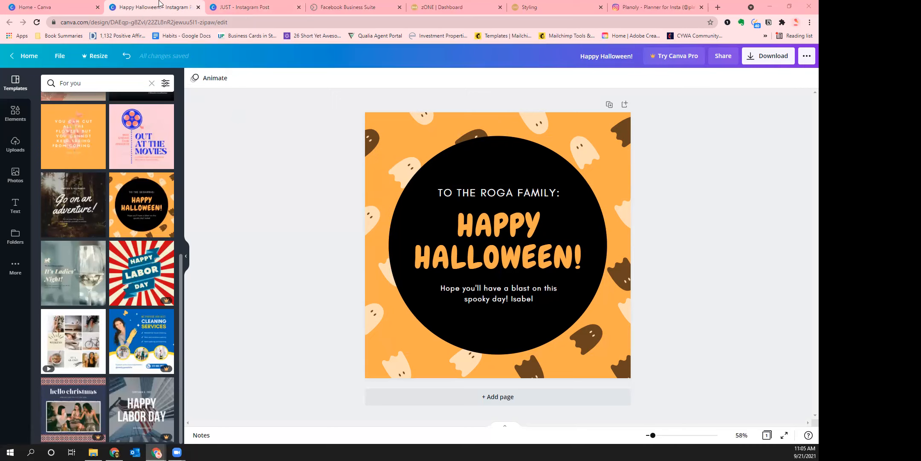
left_click(243, 7)
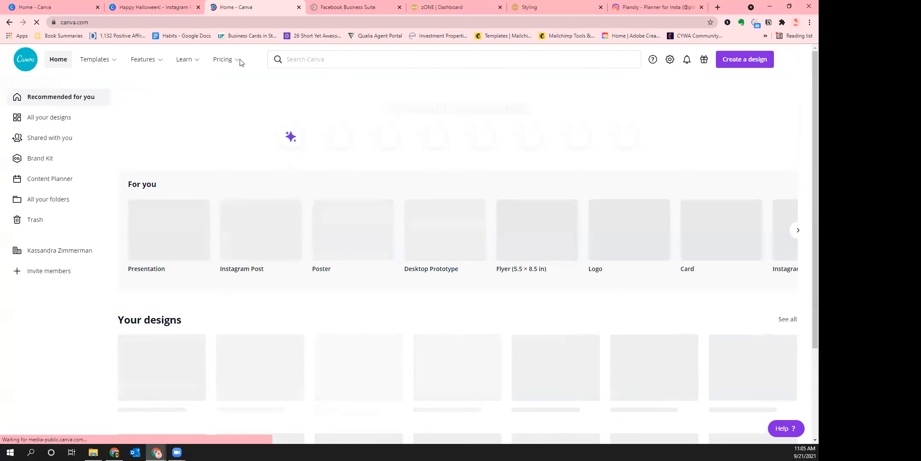
left_click(190, 64)
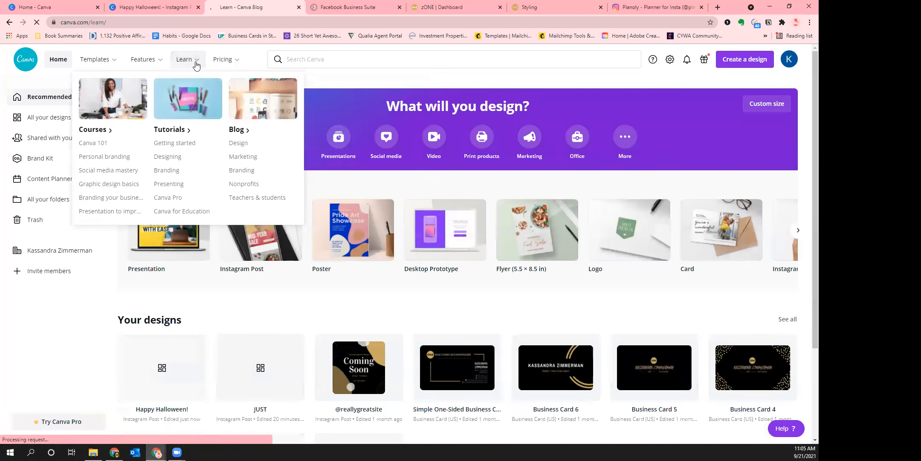
scroll(458, 196, "down", 8)
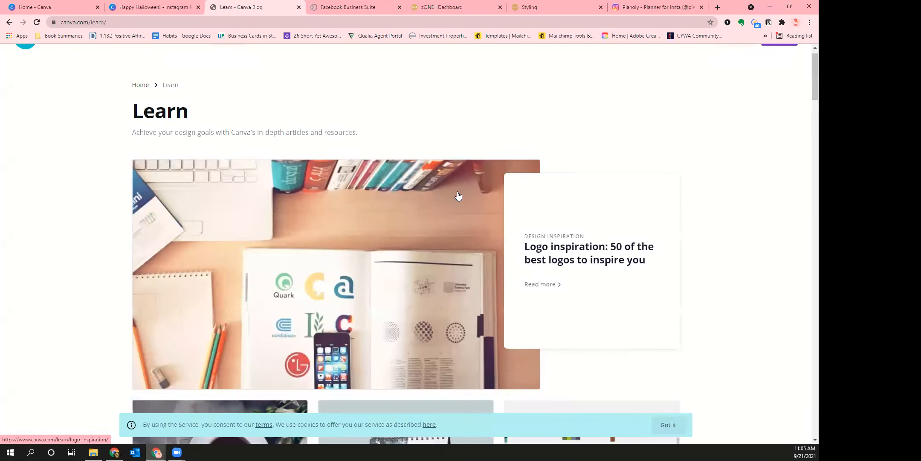
scroll(460, 196, "down", 5)
scroll(55, 177, "up", 12)
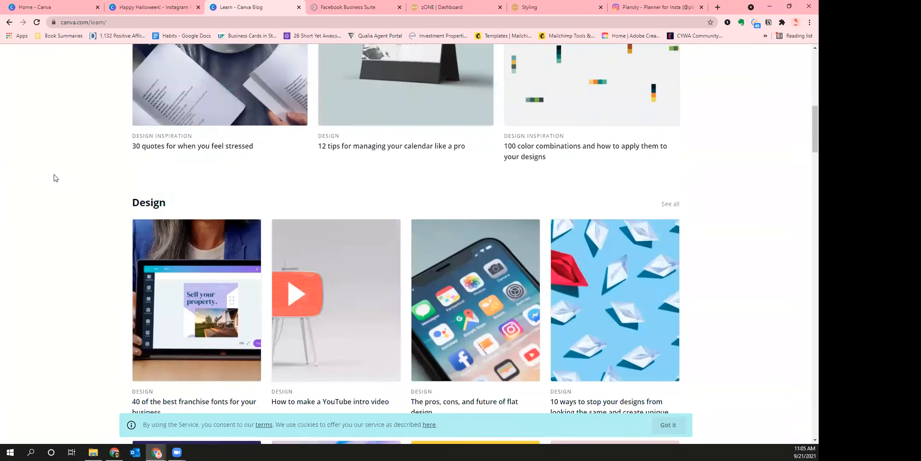
left_click(154, 8)
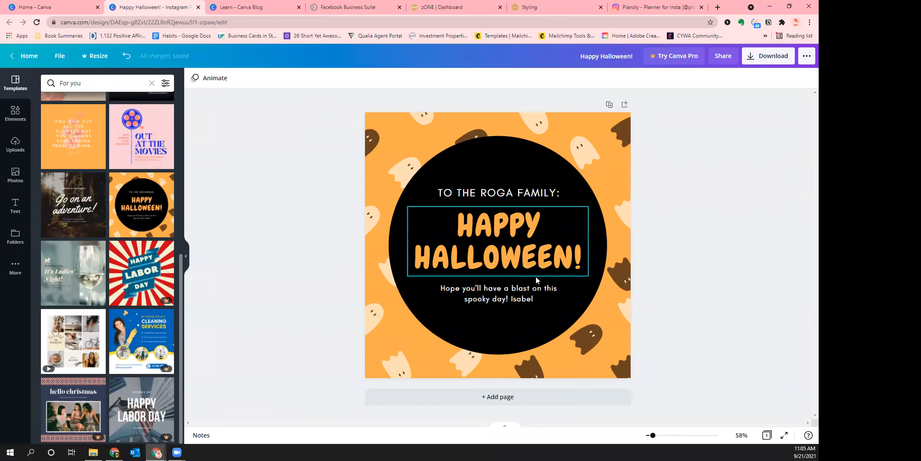
left_click(520, 237)
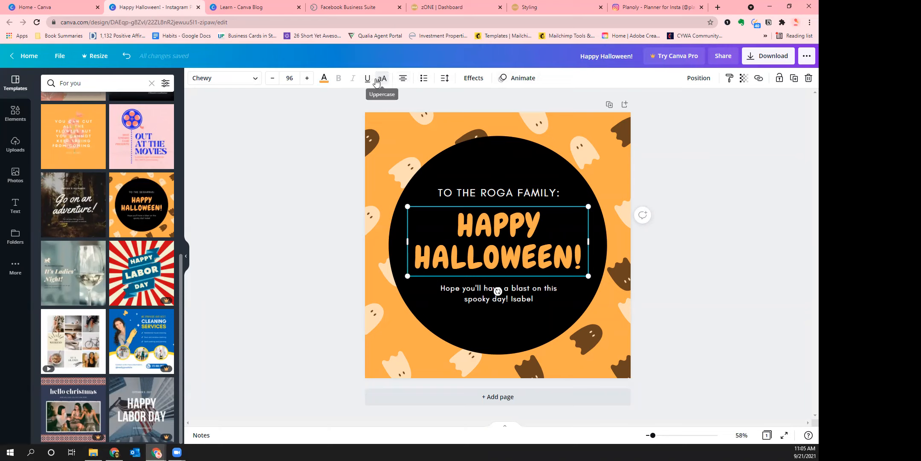
left_click(377, 81)
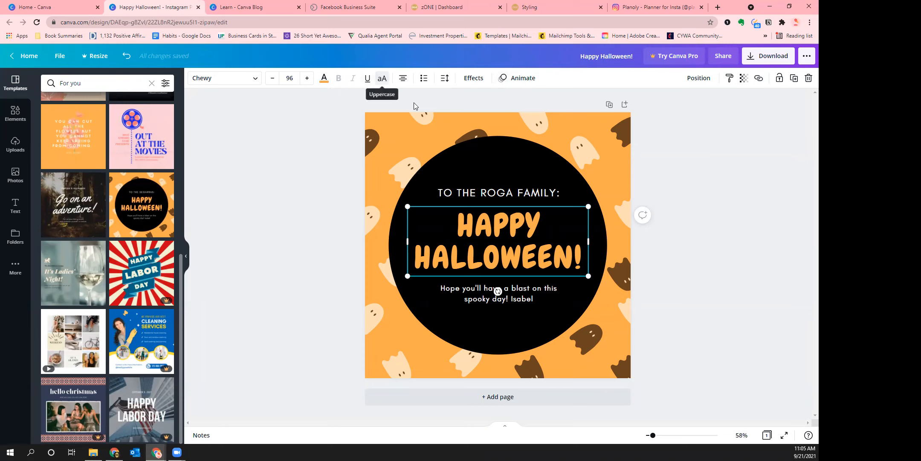
left_click(522, 238)
left_click_drag(457, 224, 526, 233)
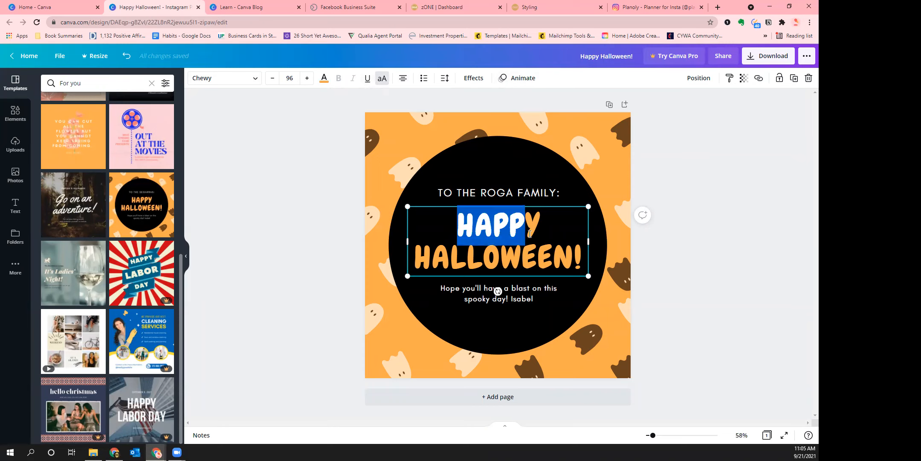
left_click(530, 234)
left_click_drag(457, 228, 585, 261)
left_click(704, 281)
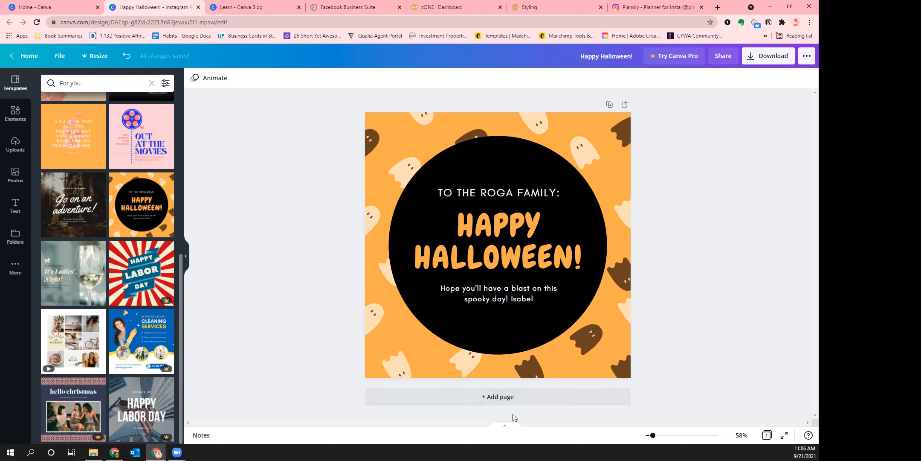
Add a second page and apply the leafy It's Spring! photo template to it
left_click(494, 397)
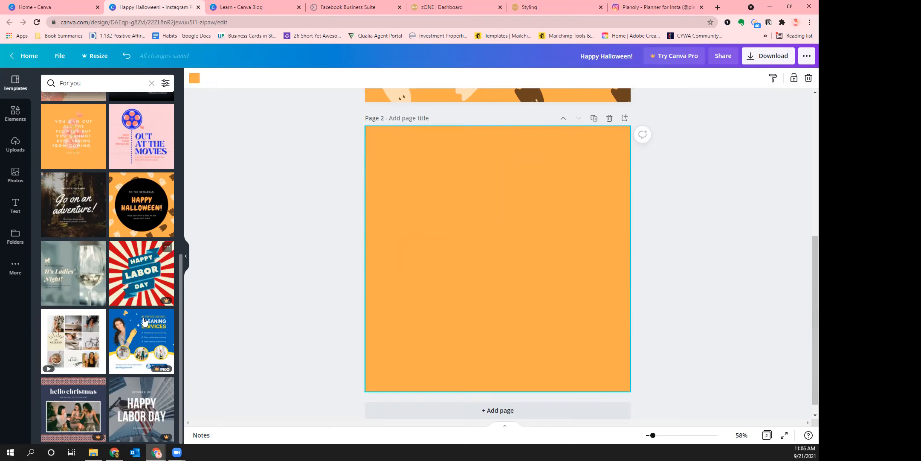
scroll(142, 312, "up", 3)
scroll(142, 313, "up", 1)
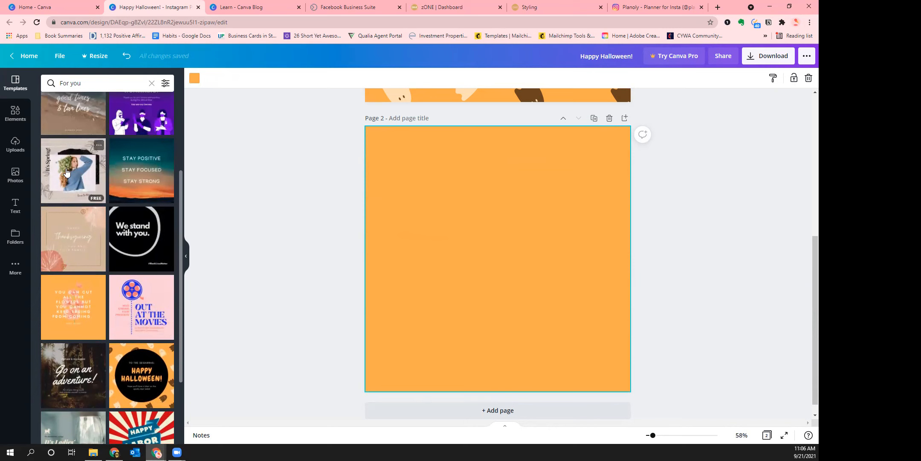
left_click(66, 171)
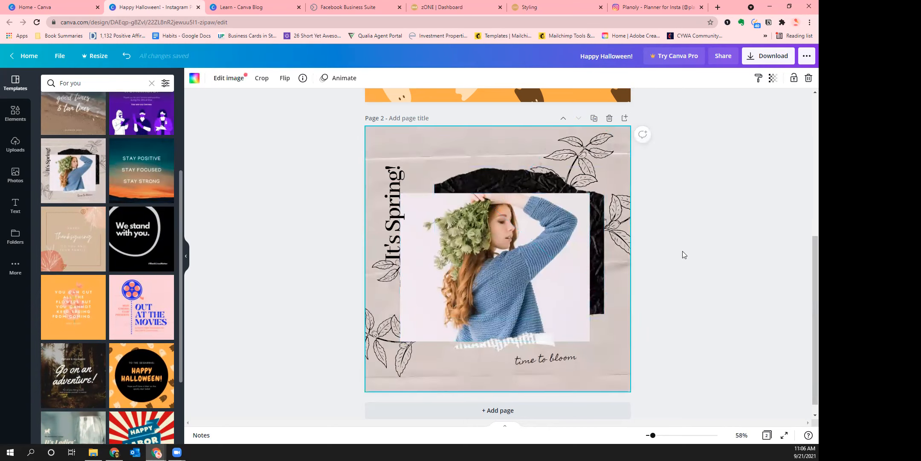
scroll(682, 251, "up", 5)
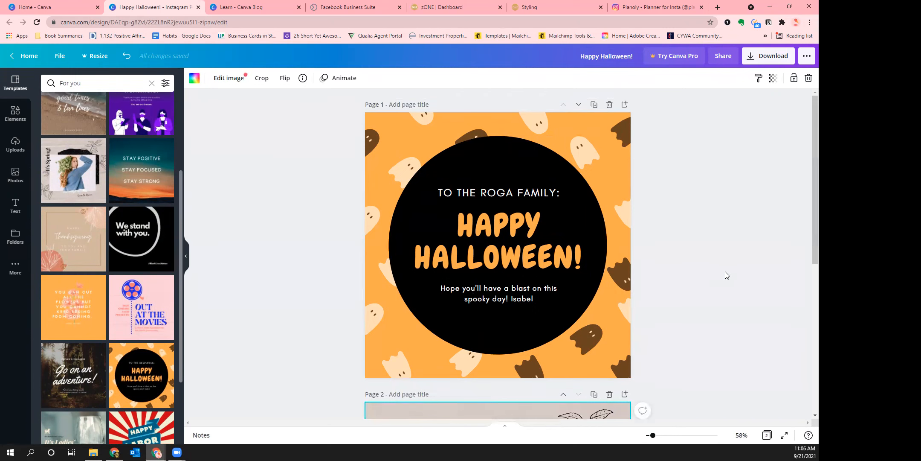
scroll(725, 271, "down", 5)
scroll(729, 264, "down", 1)
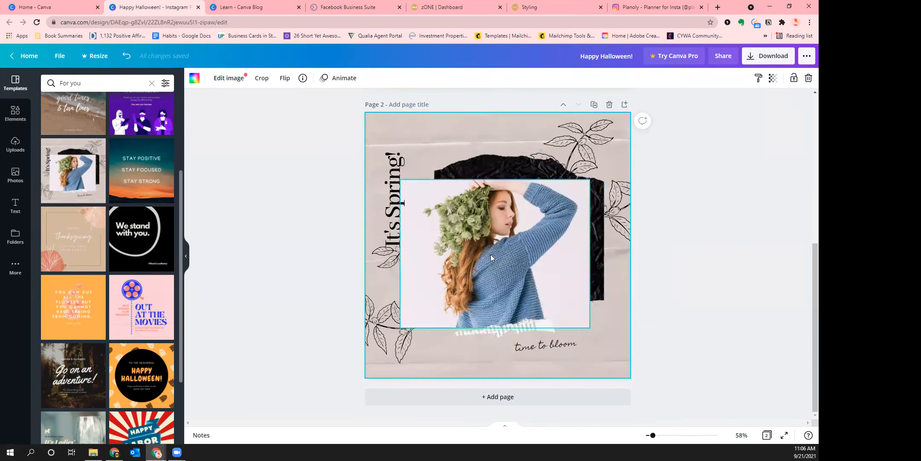
Change the vertical title from 'It's Spring!' to 'It's Sold!'
left_click(395, 212)
left_click(395, 212)
left_click(395, 212)
left_click_drag(392, 197, 396, 140)
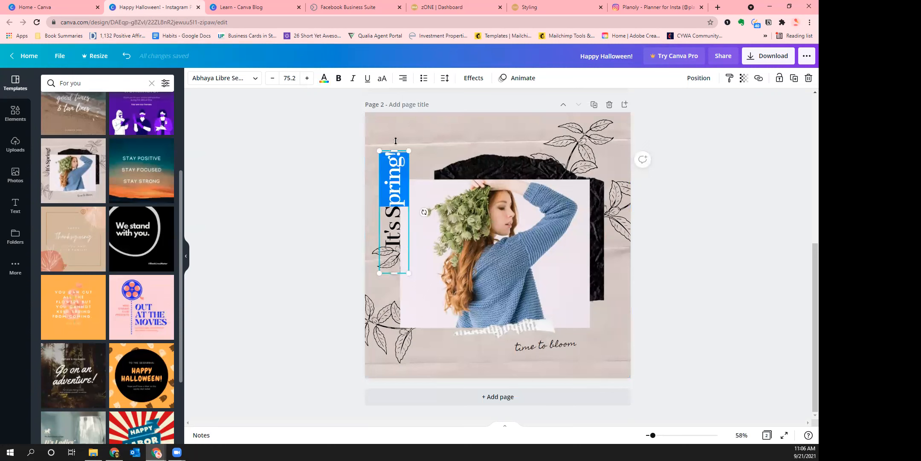
type("old!")
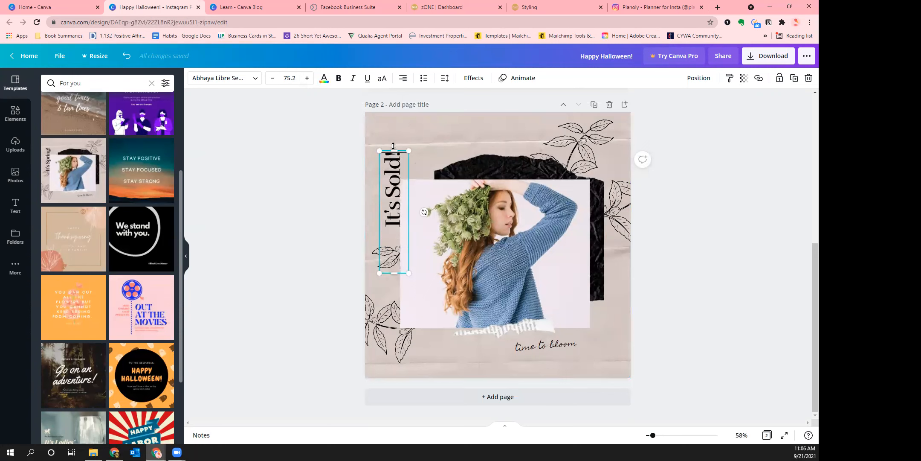
left_click(325, 217)
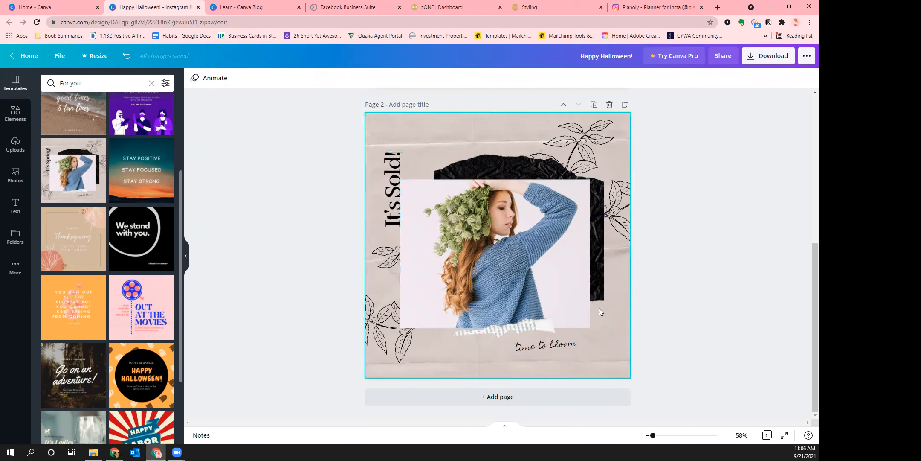
double_click(554, 349)
left_click(550, 345)
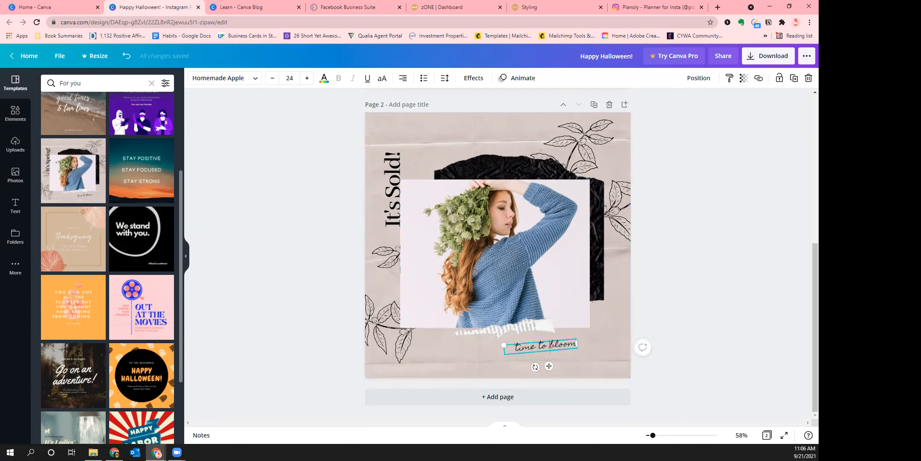
left_click(706, 302)
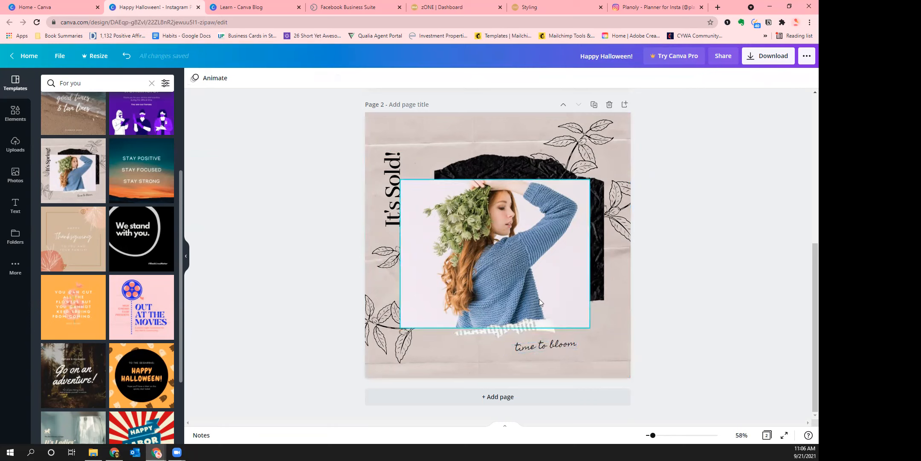
Drop the house photo from Recently used elements into page 2's picture frame
left_click(13, 122)
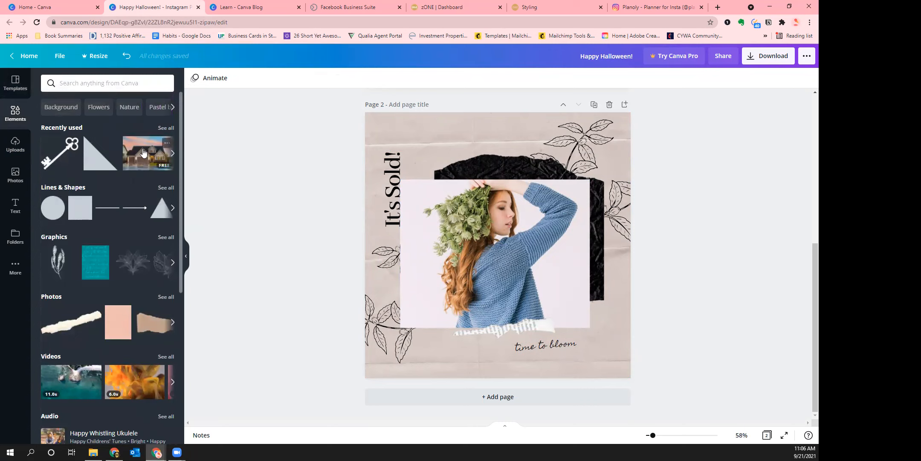
left_click_drag(140, 154, 474, 230)
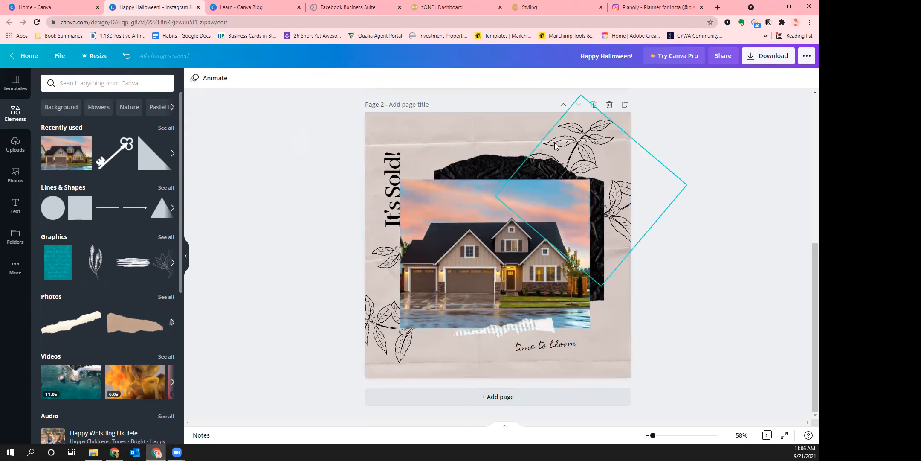
left_click(395, 200)
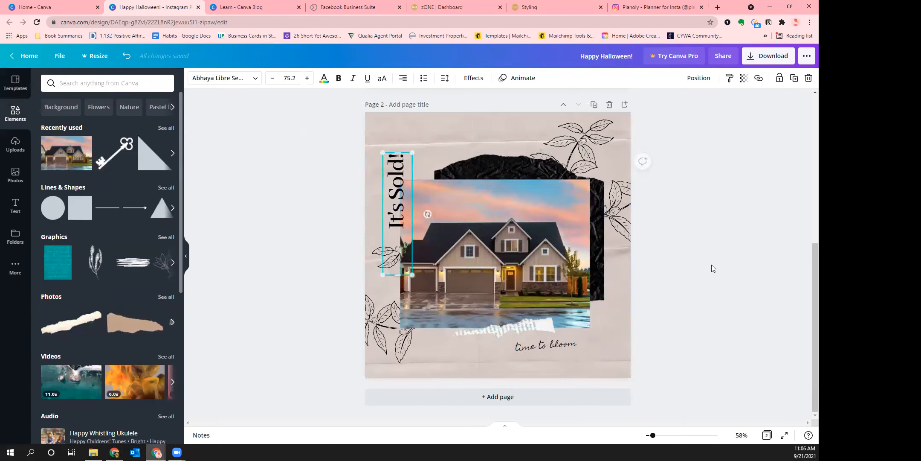
left_click(731, 270)
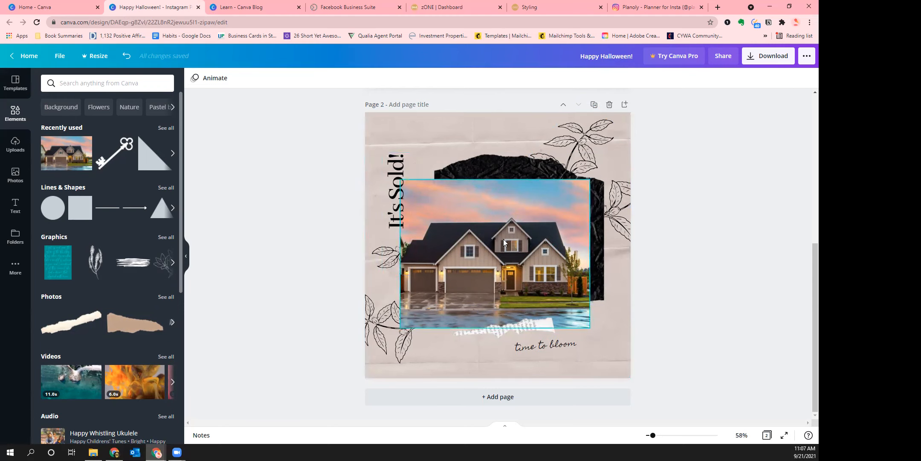
left_click(639, 154)
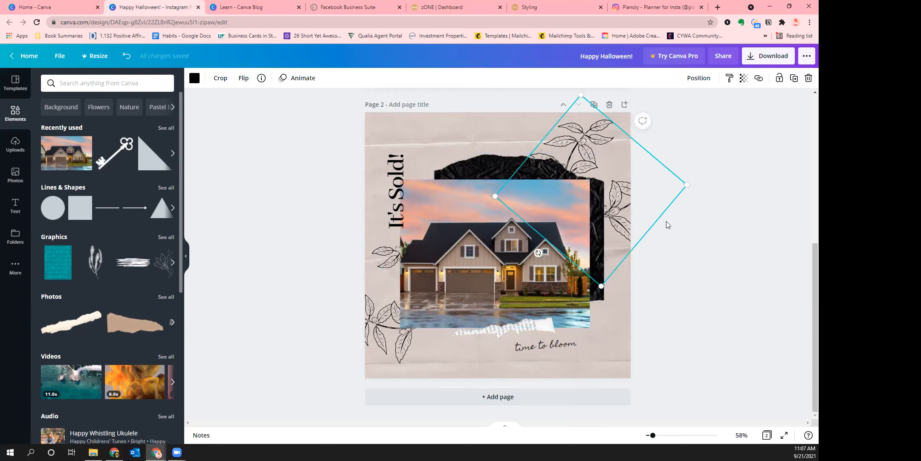
left_click(364, 342)
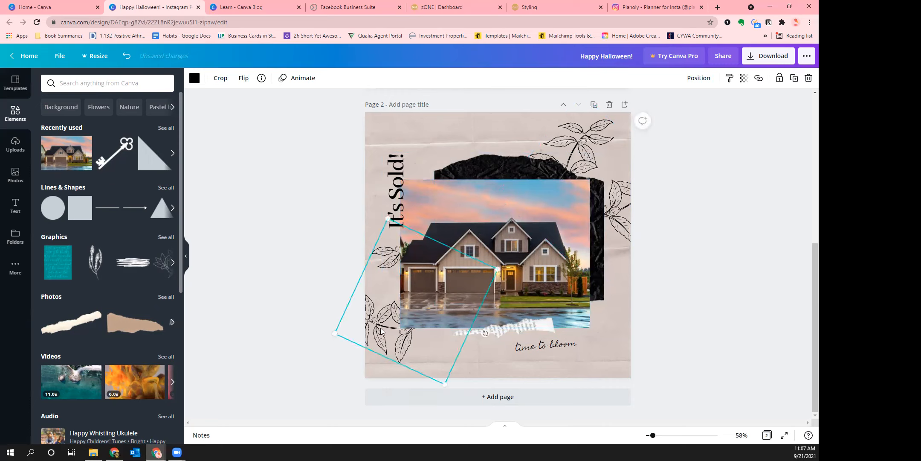
left_click(293, 202)
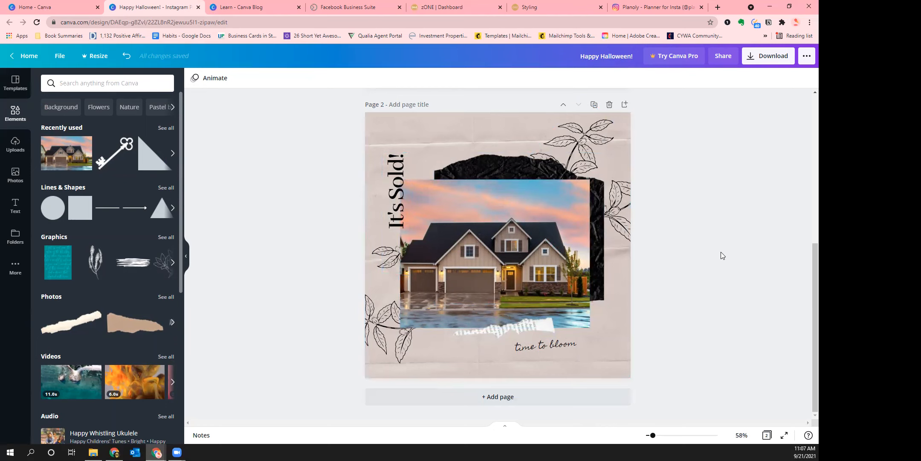
Duplicate page 2 as page 3 and browse the stock photo library
left_click(593, 105)
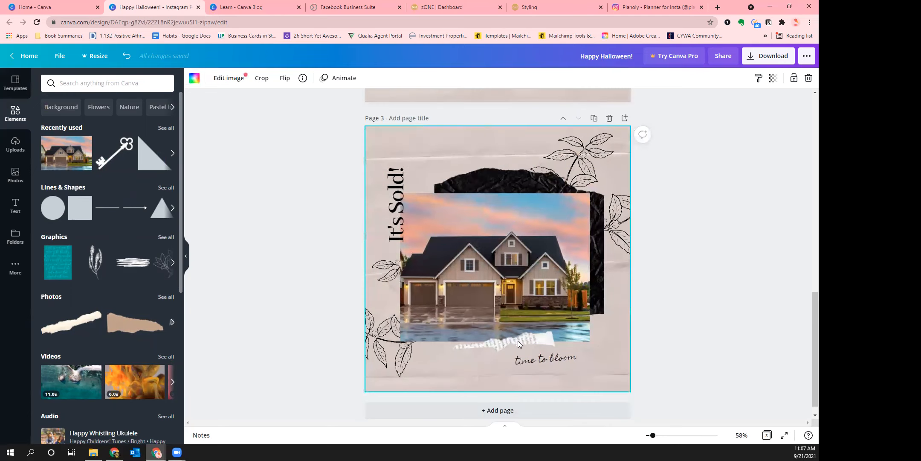
left_click(15, 174)
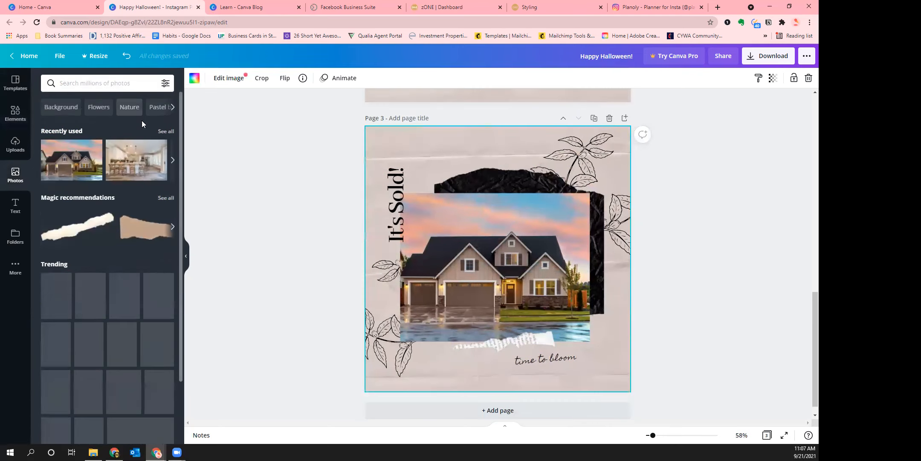
scroll(150, 226, "down", 3)
scroll(145, 222, "down", 5)
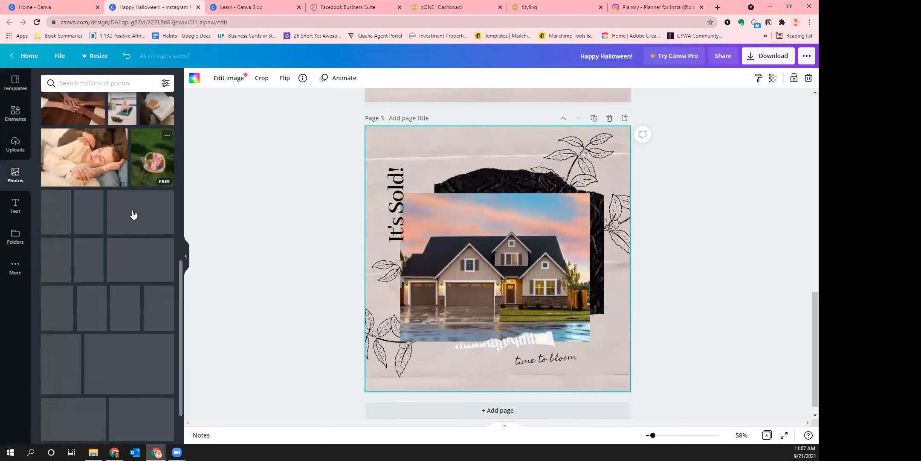
scroll(510, 177, "up", 5)
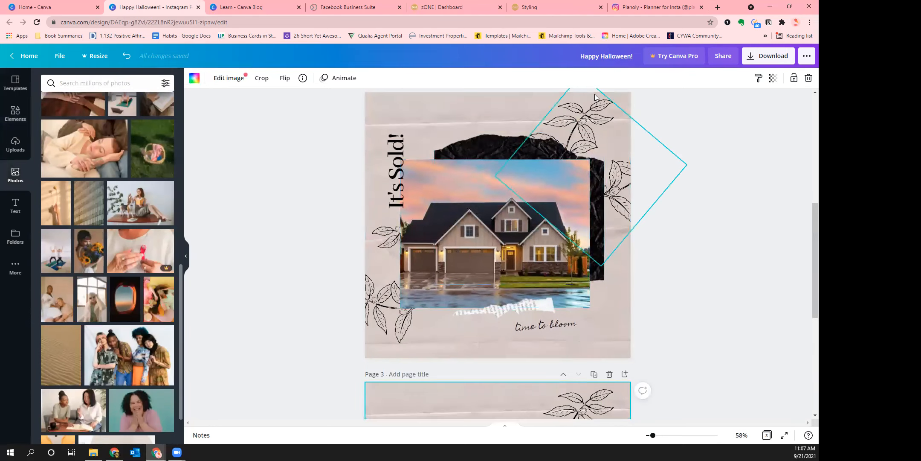
scroll(653, 243, "down", 5)
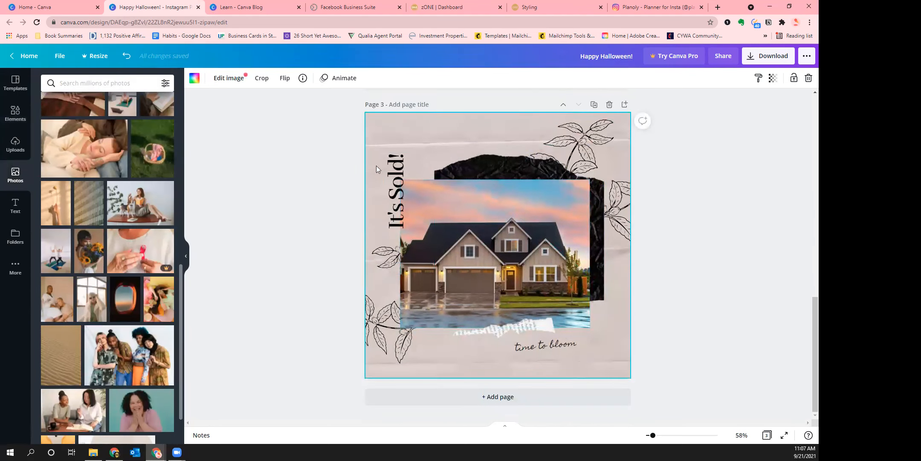
scroll(116, 239, "down", 3)
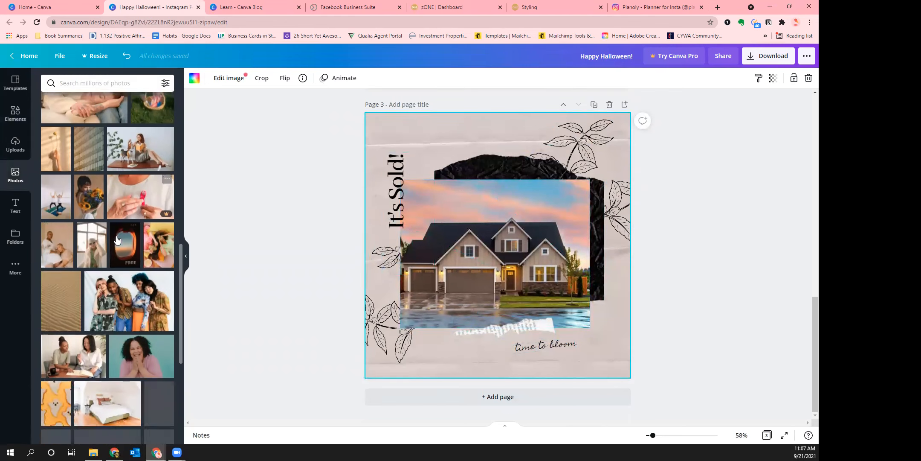
scroll(116, 239, "down", 3)
Search photos for 'home' and swap the blue dusk house photo into page 3's frame
left_click(92, 90)
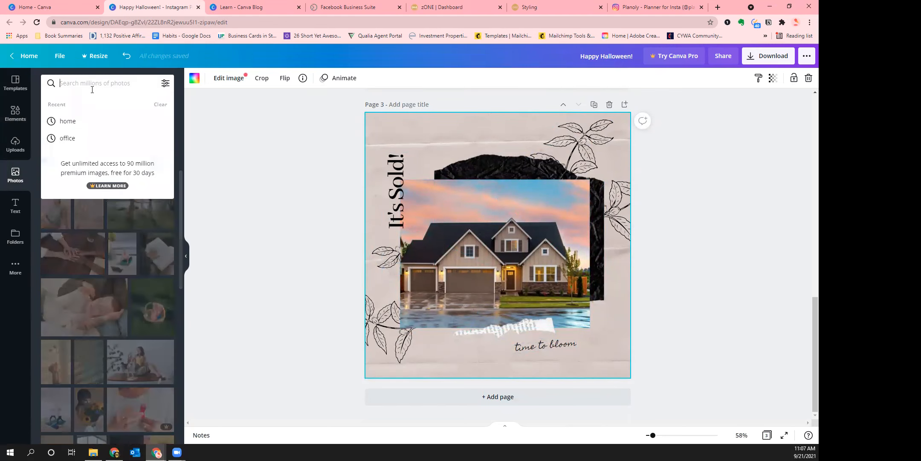
type("home")
key("Return")
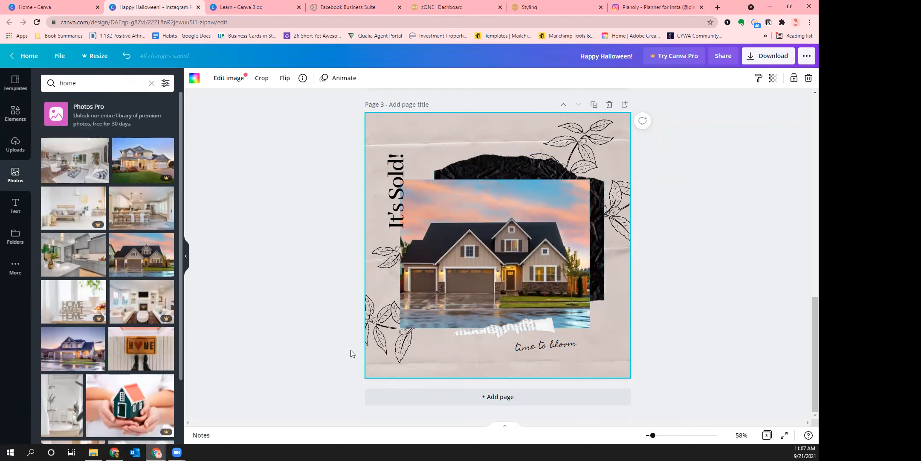
left_click_drag(124, 311, 148, 322)
left_click_drag(75, 354, 424, 280)
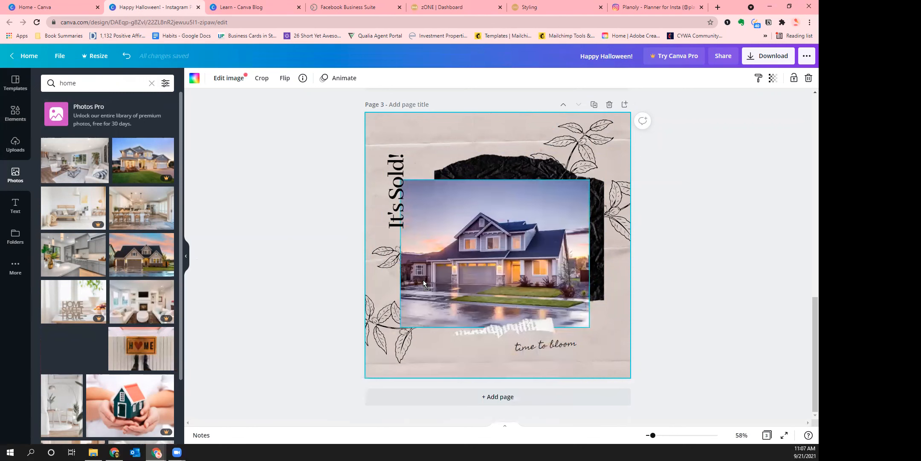
Put page 3's time to bloom caption into text editing
left_click(732, 348)
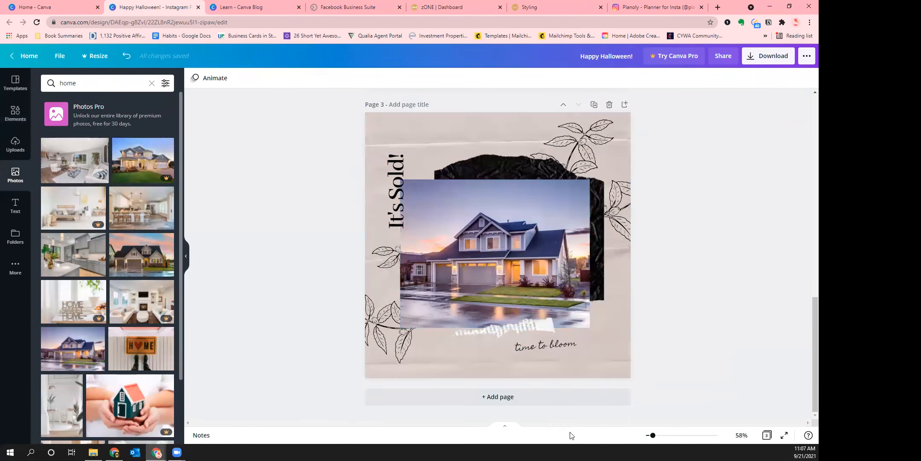
left_click(542, 349)
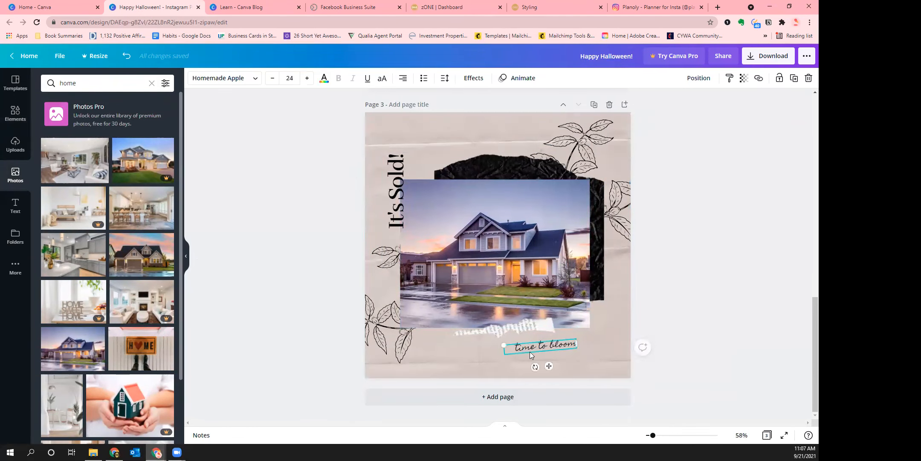
left_click(531, 352)
left_click(553, 345)
left_click(707, 303)
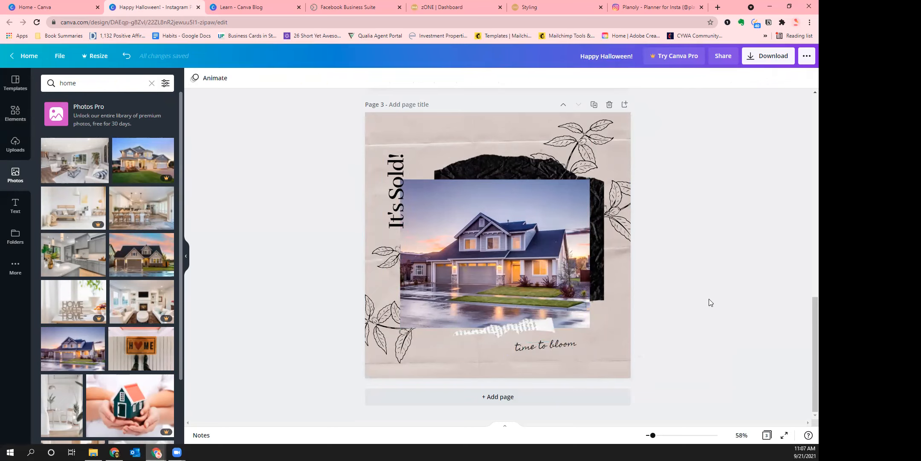
scroll(682, 312, "up", 8)
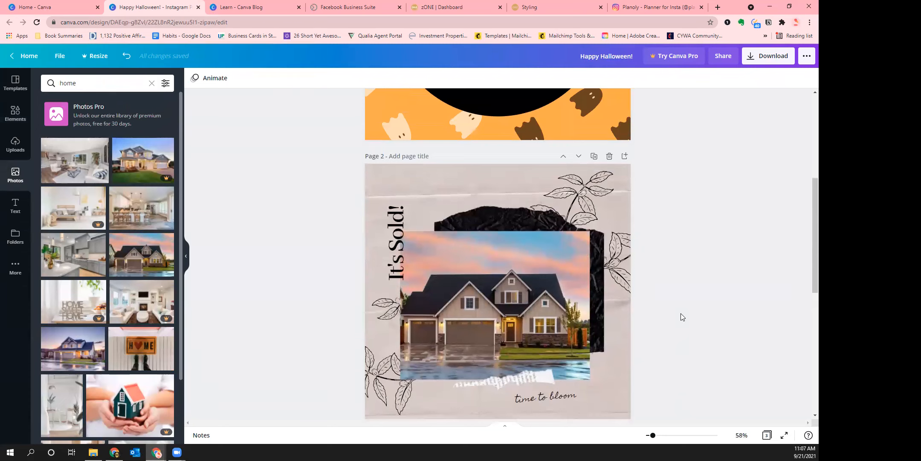
scroll(681, 313, "down", 3)
scroll(687, 222, "down", 5)
scroll(688, 222, "down", 2)
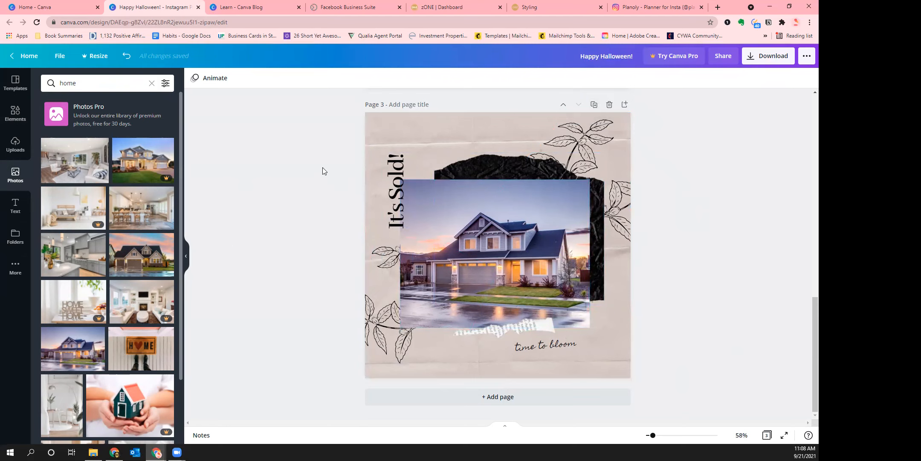
scroll(323, 171, "up", 15)
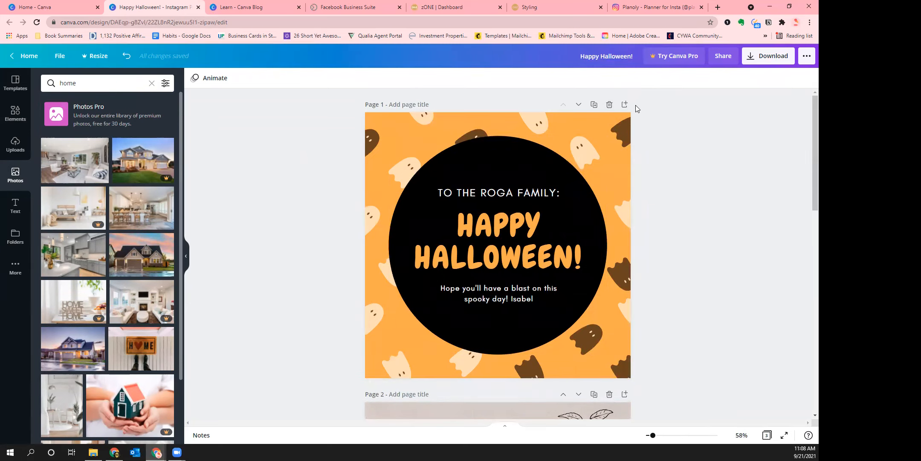
scroll(451, 258, "down", 1)
scroll(455, 255, "down", 13)
left_click(483, 324)
scroll(484, 322, "up", 13)
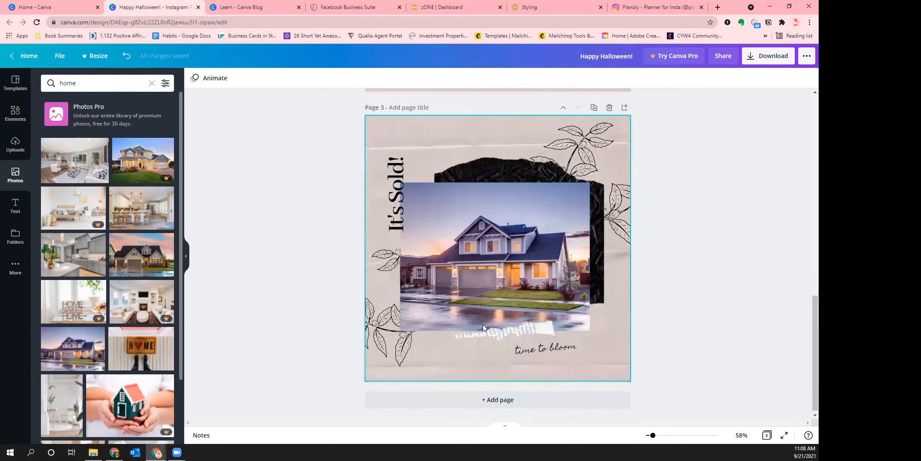
scroll(484, 321, "up", 1)
scroll(342, 127, "down", 7)
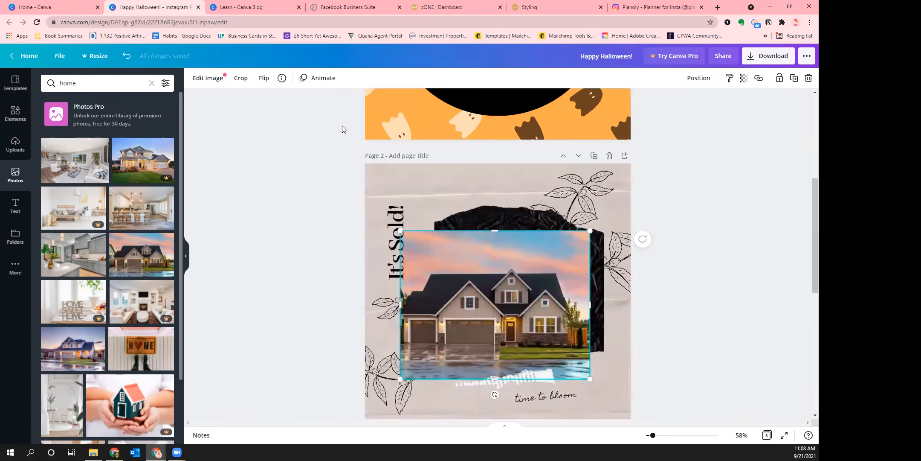
scroll(477, 361, "down", 3)
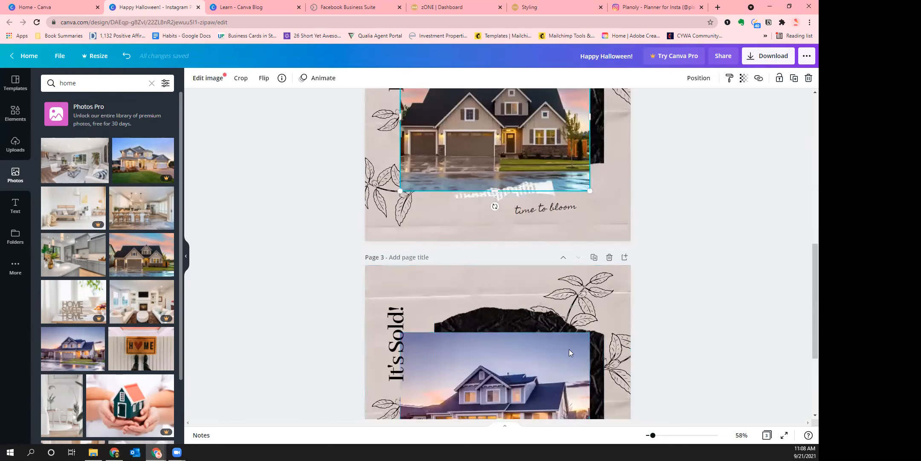
Go to the Canva home page and scroll down to Your designs
left_click(26, 59)
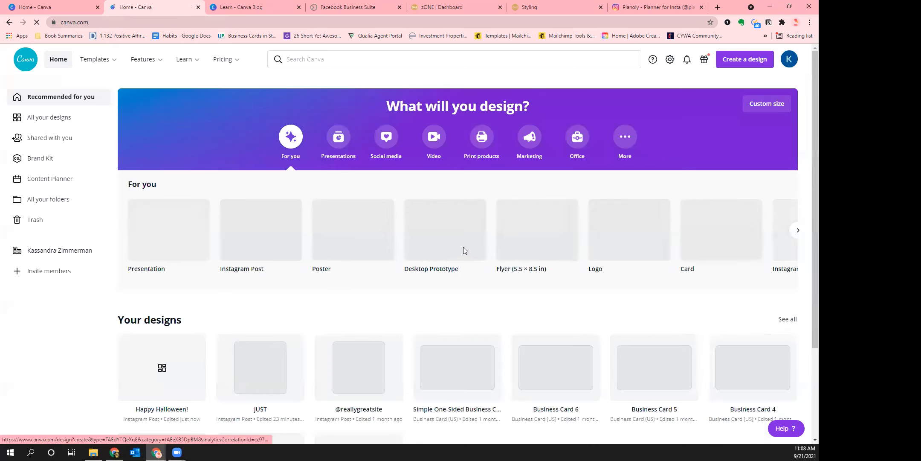
scroll(410, 222, "down", 3)
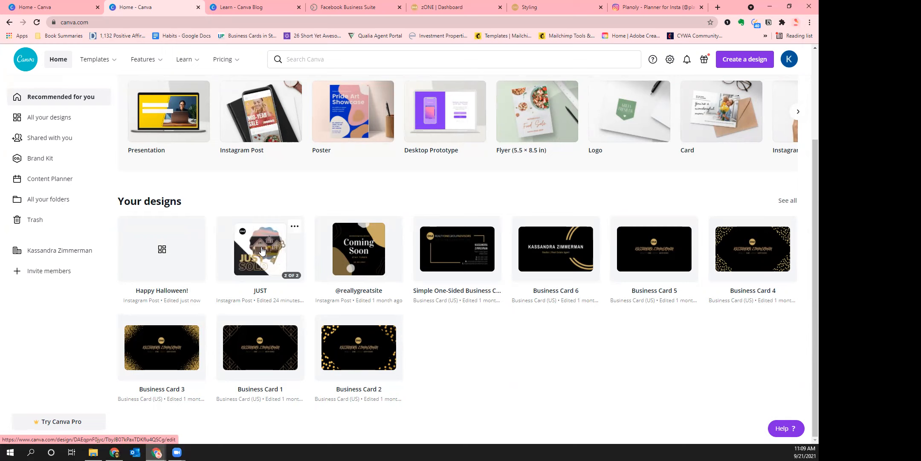
Open the JUST design and delete the gold key graphics from pages 3 and 2
left_click(239, 272)
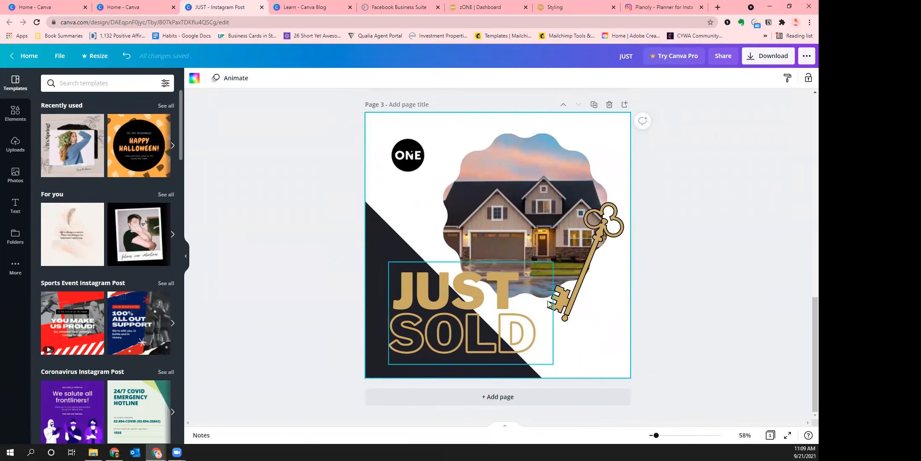
left_click(581, 311)
key("Delete")
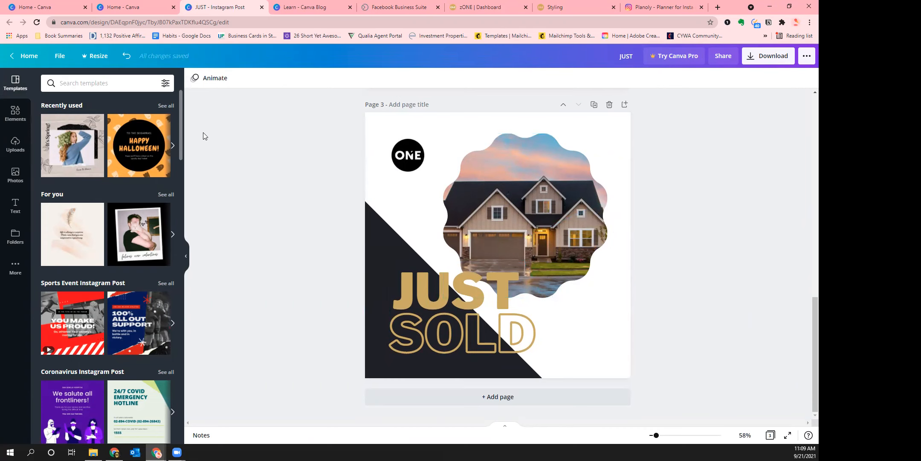
scroll(320, 206, "up", 5)
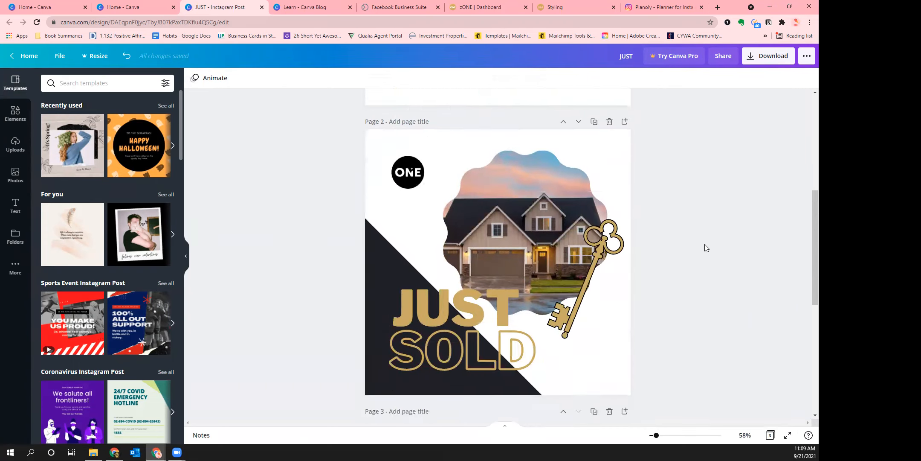
scroll(705, 248, "up", 2)
left_click(597, 328)
key("Delete")
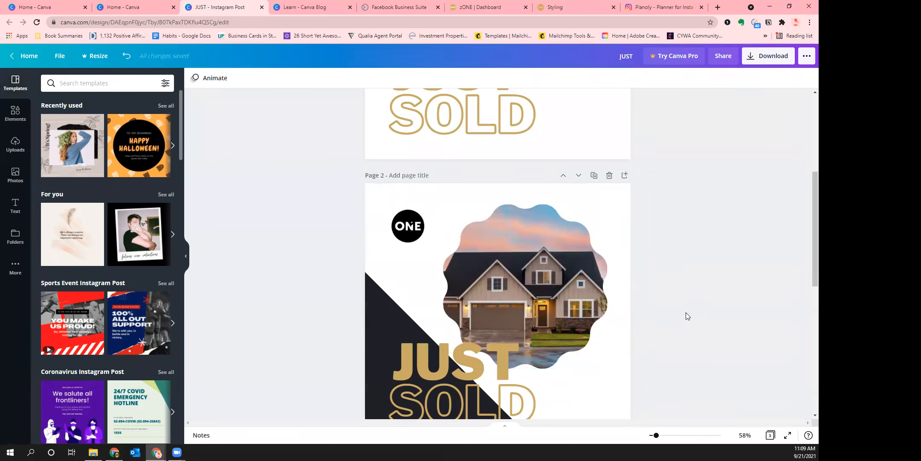
Delete the kitchen page and return to the Canva home page
scroll(342, 200, "up", 5)
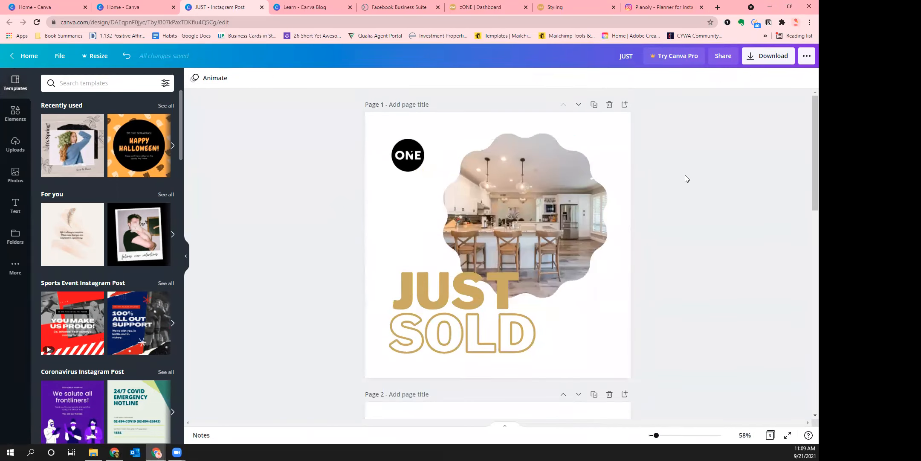
left_click(610, 105)
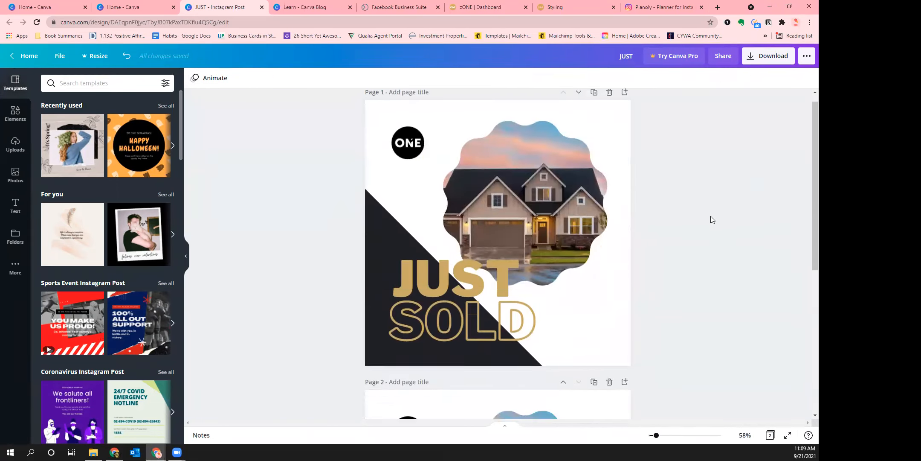
scroll(714, 214, "down", 6)
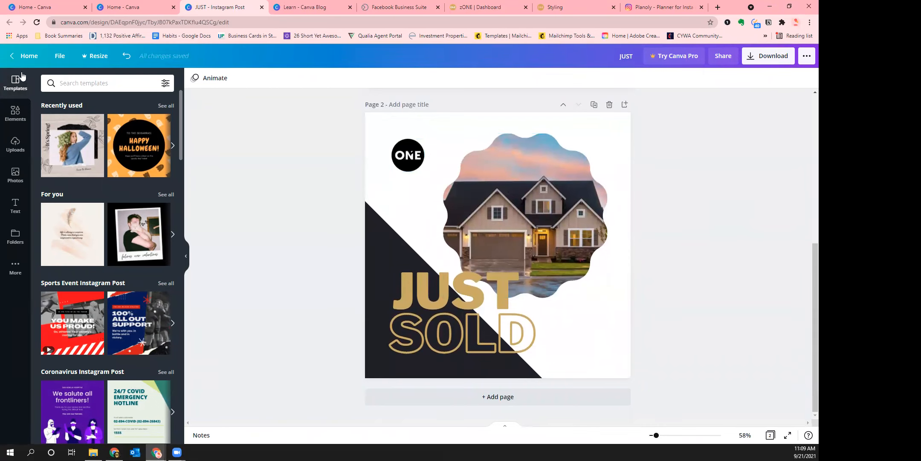
left_click(27, 56)
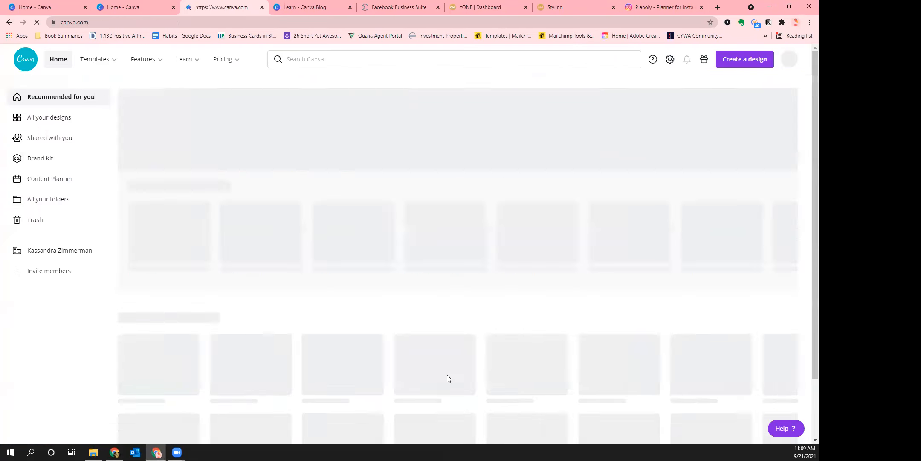
Make a copy of the Happy Halloween! design from its options menu
scroll(319, 344, "down", 3)
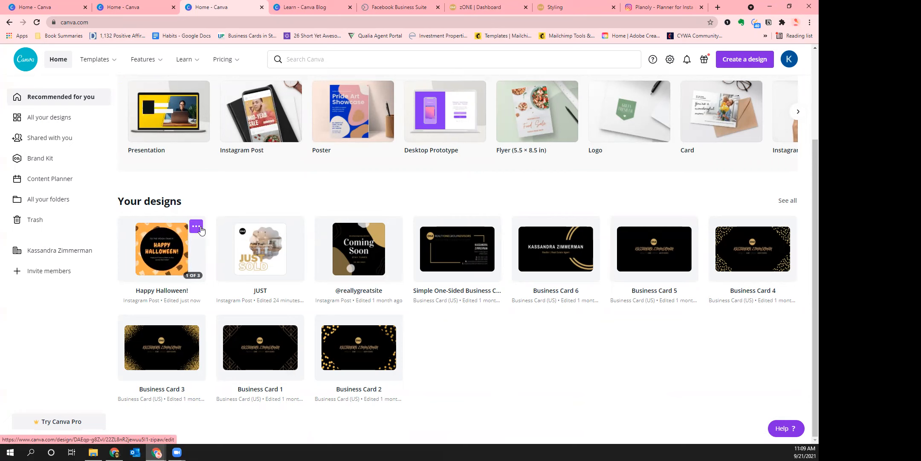
left_click(196, 227)
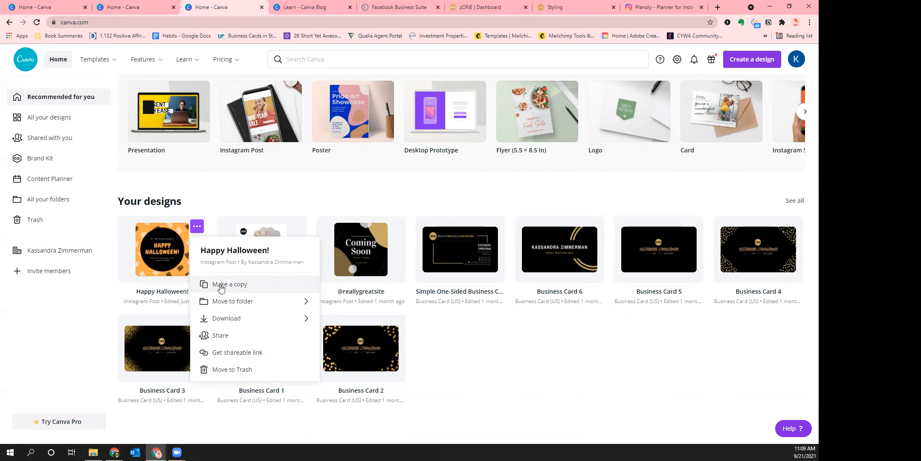
left_click(220, 287)
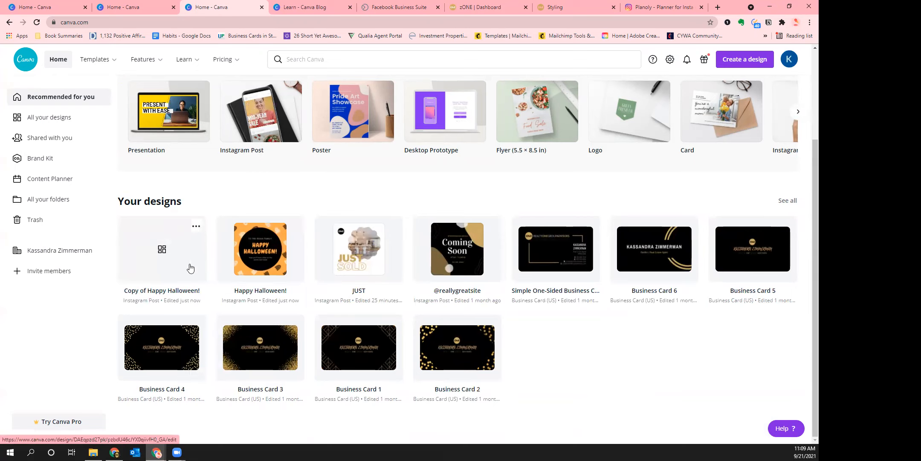
Delete the It's Sold! page from the original Happy Halloween! design
left_click(269, 255)
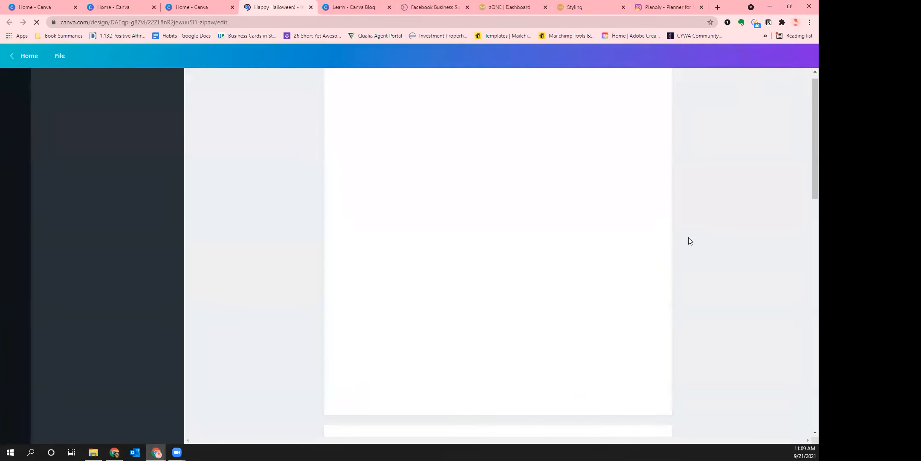
scroll(640, 213, "down", 5)
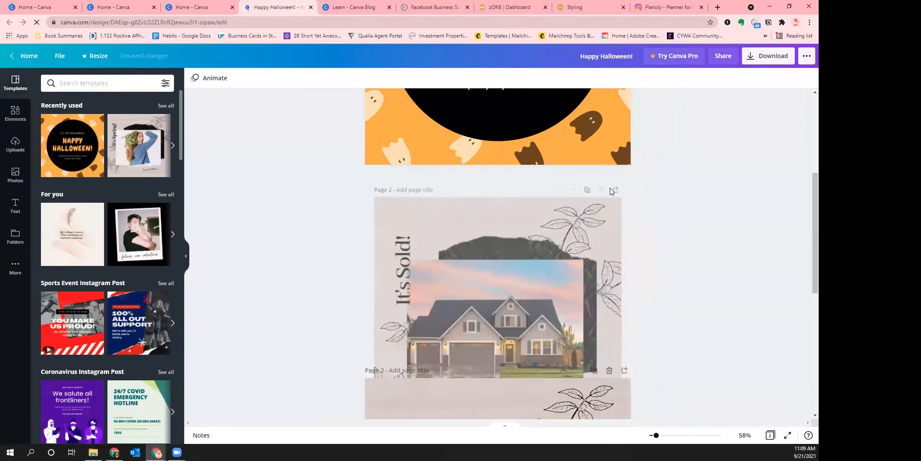
left_click(609, 181)
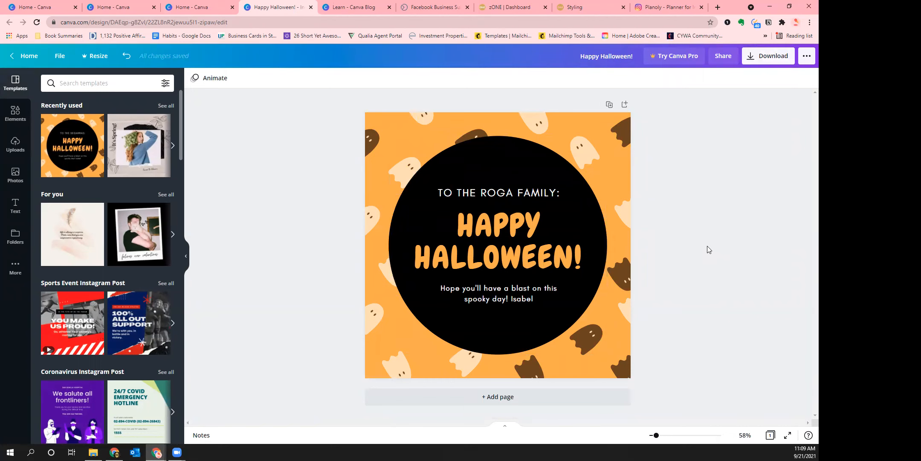
left_click(311, 8)
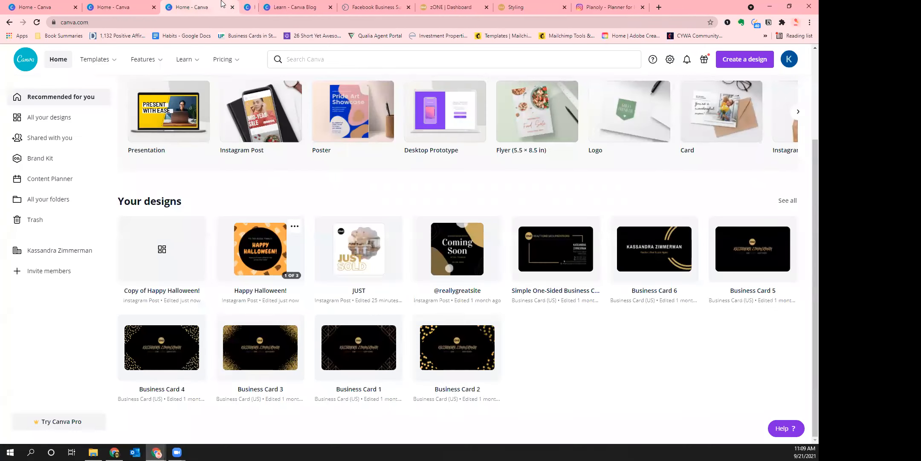
Rename the copied design to 'Just Sold!'
left_click(187, 292)
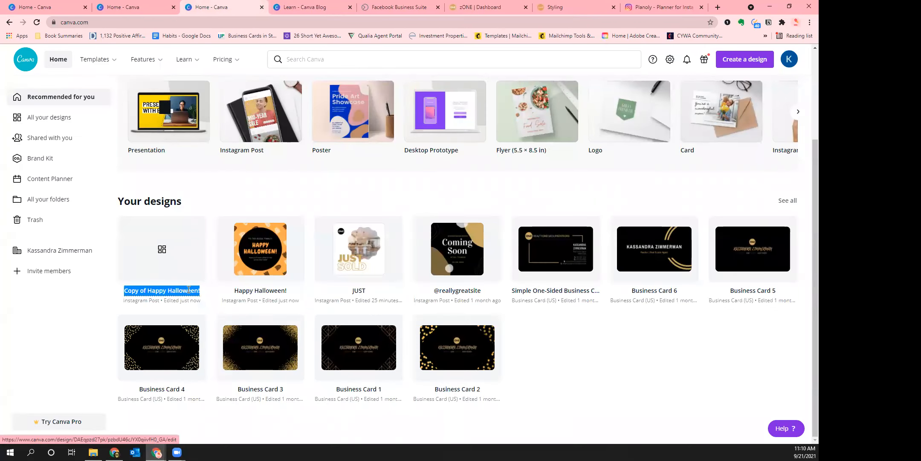
type("Just Sold!")
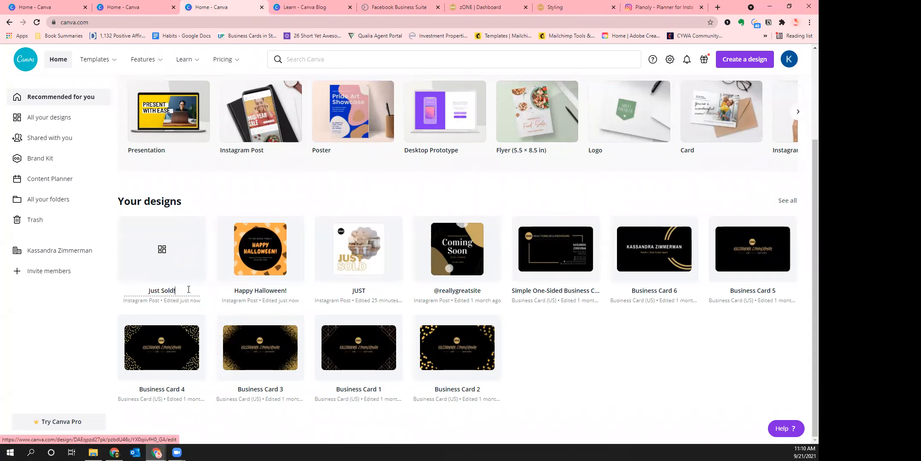
key("Return")
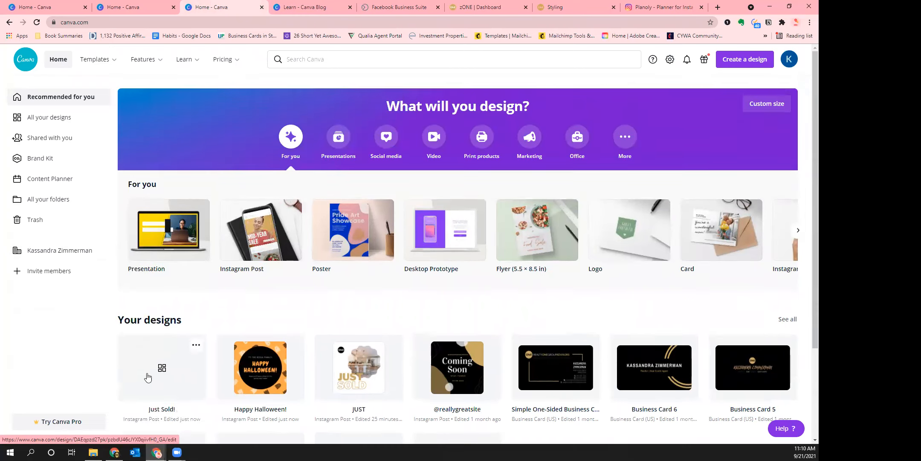
Open Just Sold! and delete its Halloween page
left_click(153, 373)
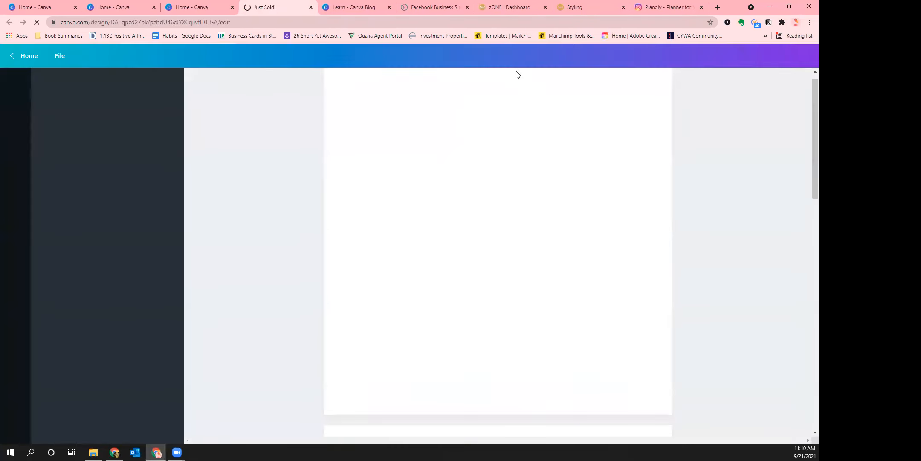
scroll(685, 189, "down", 2)
scroll(685, 189, "up", 2)
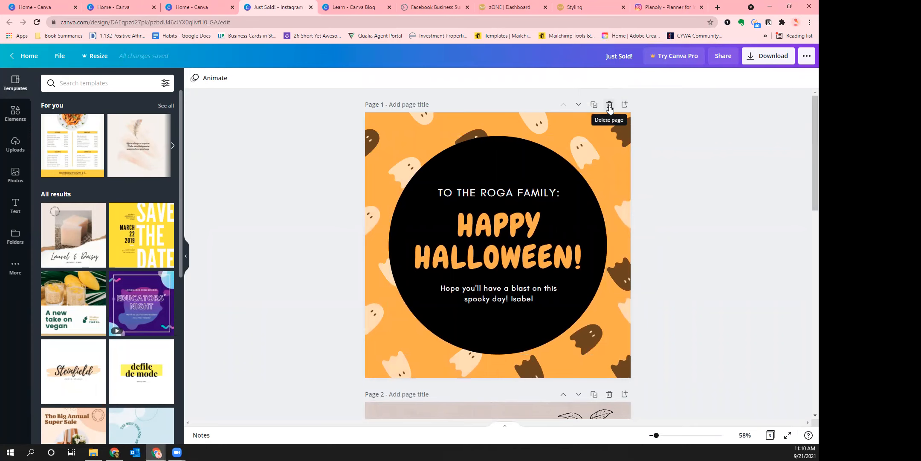
left_click(609, 106)
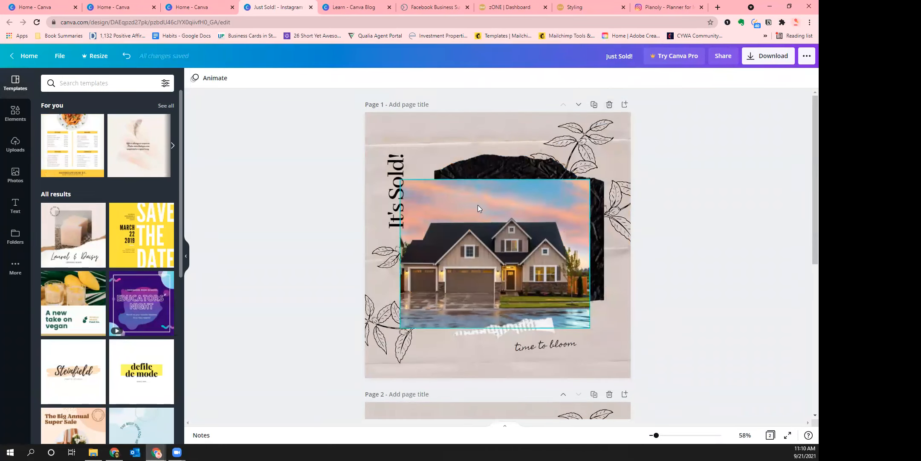
scroll(664, 211, "down", 2)
scroll(667, 213, "up", 2)
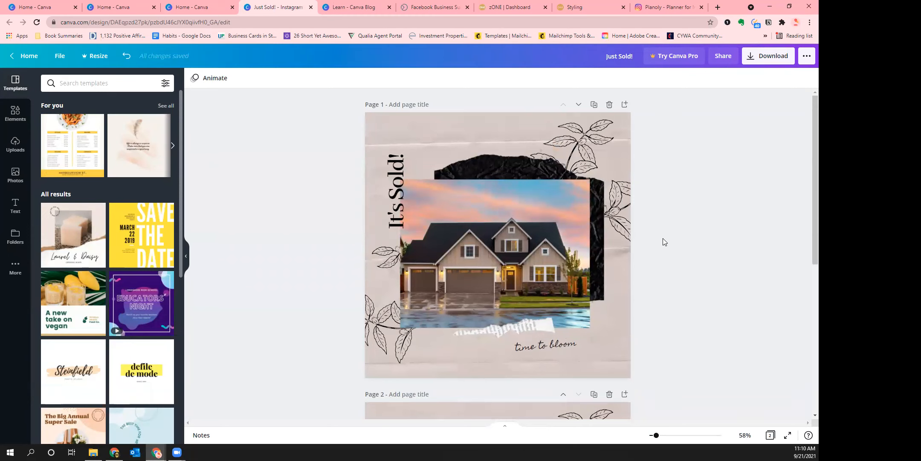
scroll(662, 249, "down", 3)
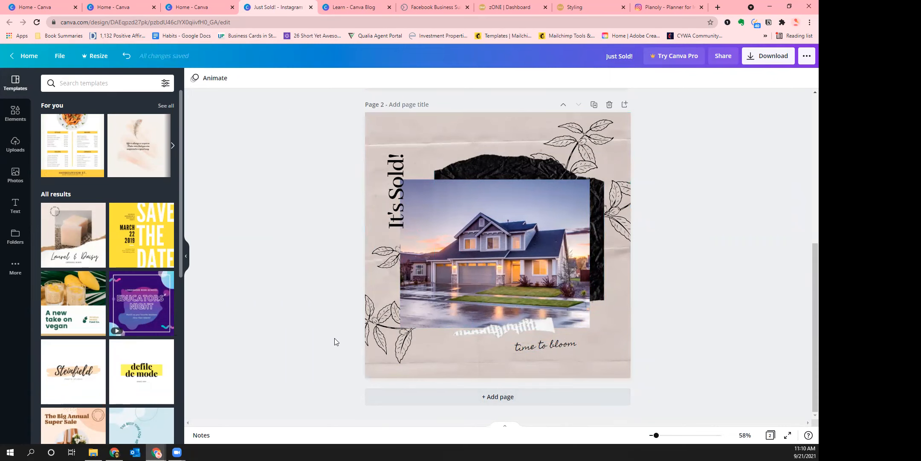
Select all the elements on page 2
left_click_drag(703, 119, 245, 374)
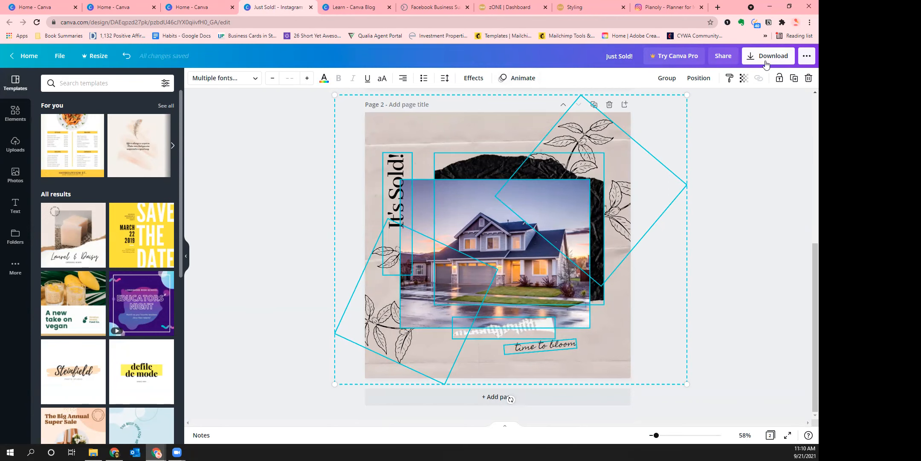
left_click(732, 201)
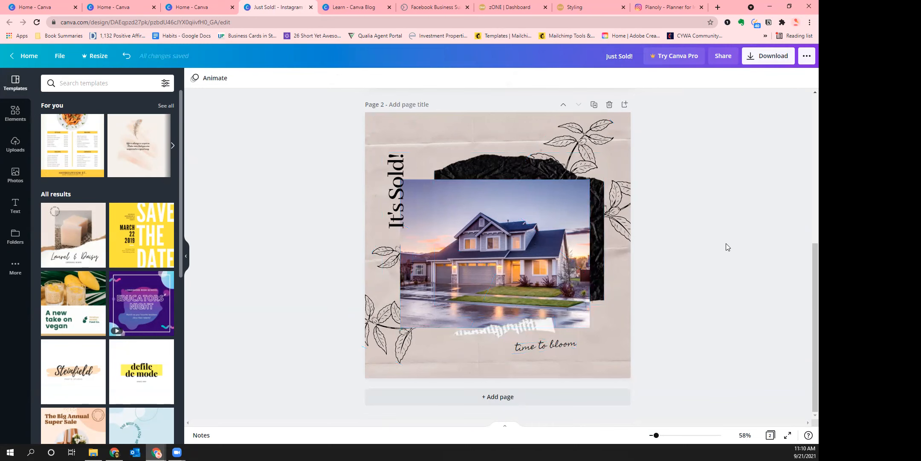
key("ctrl+a")
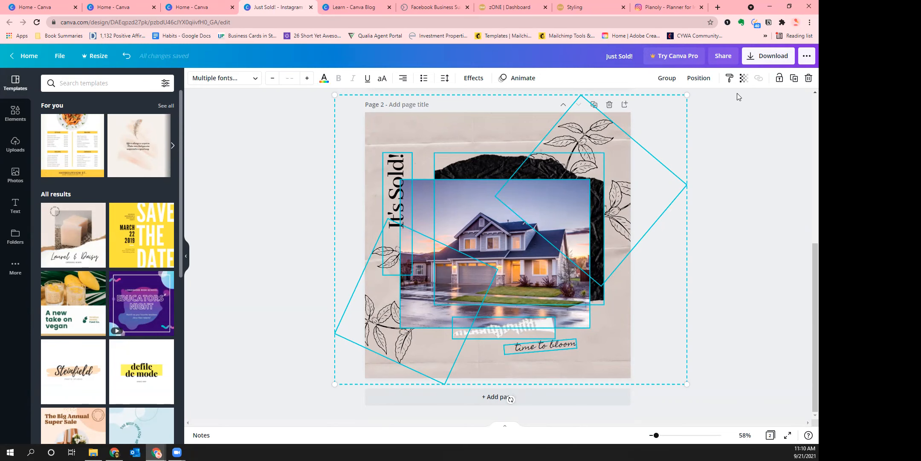
Deselect page 2, scroll up through the pages, and open the PNG download options
left_click(766, 171)
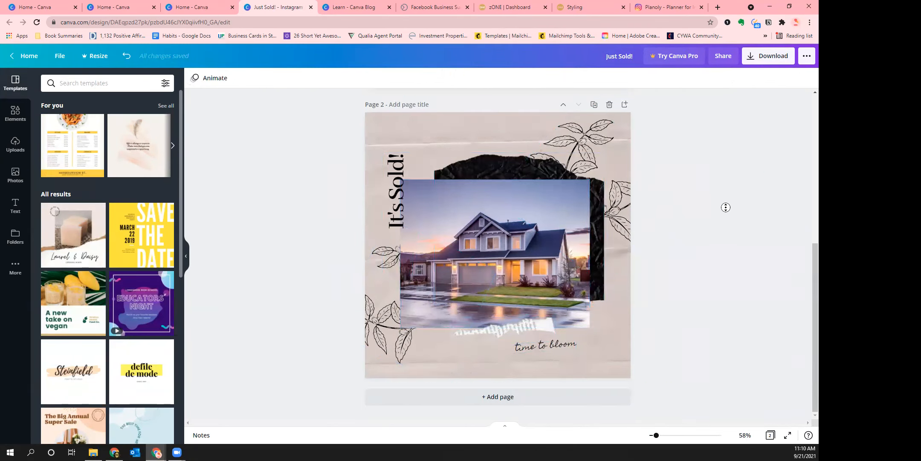
left_click_drag(805, 255, 806, 93)
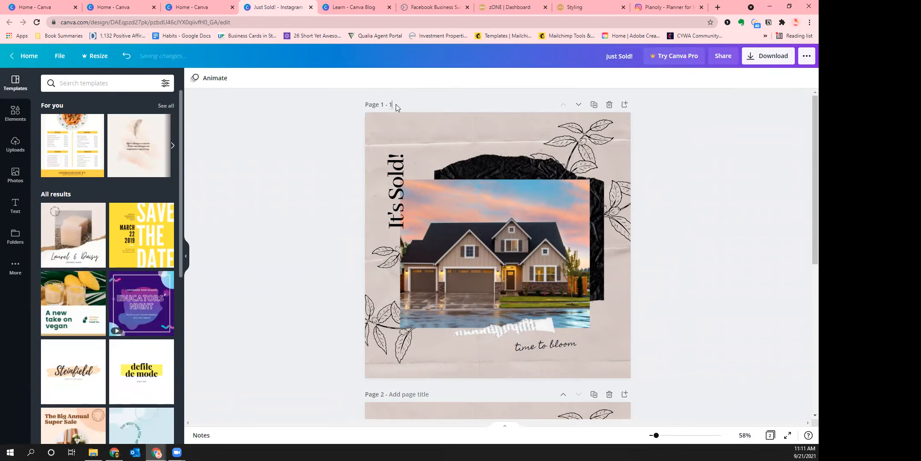
left_click(773, 63)
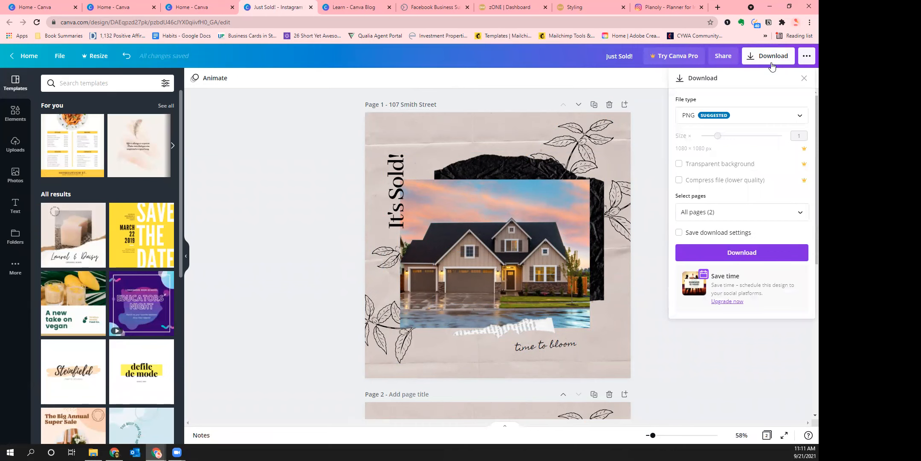
left_click(714, 213)
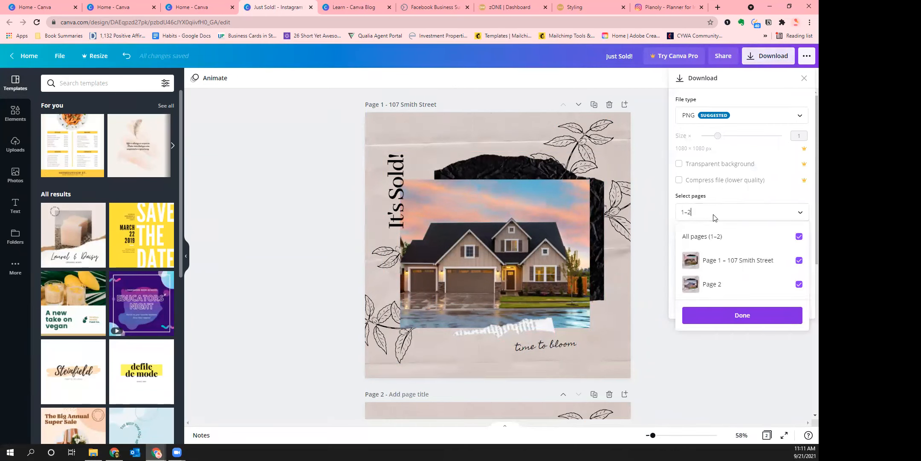
left_click(799, 236)
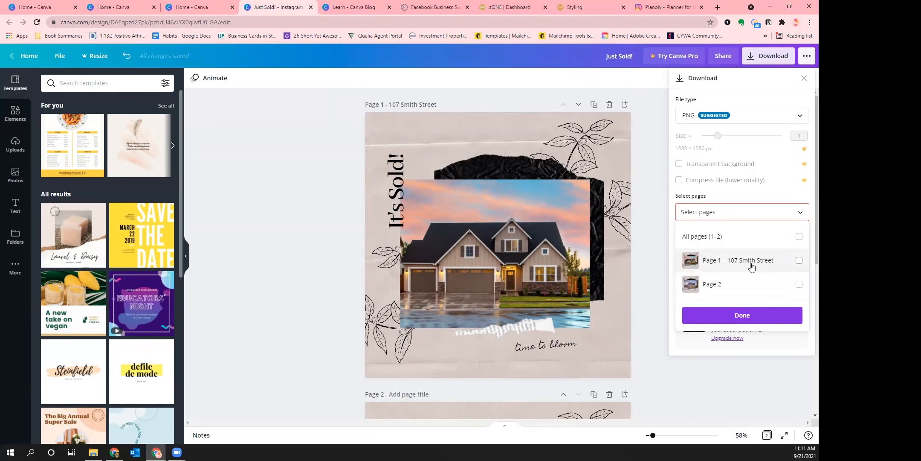
left_click(799, 260)
left_click(800, 260)
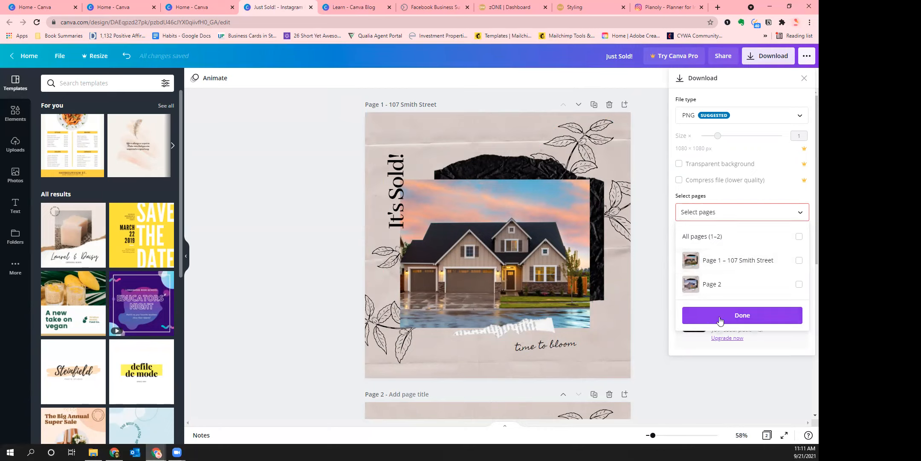
left_click(738, 317)
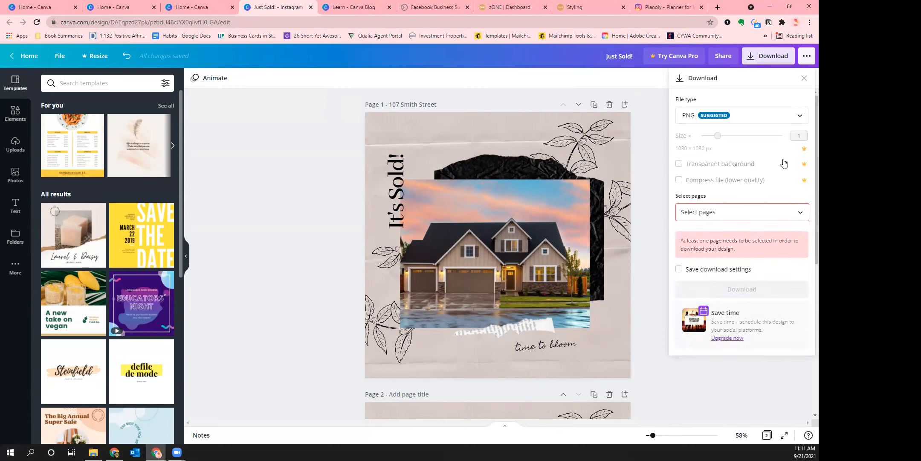
left_click(803, 79)
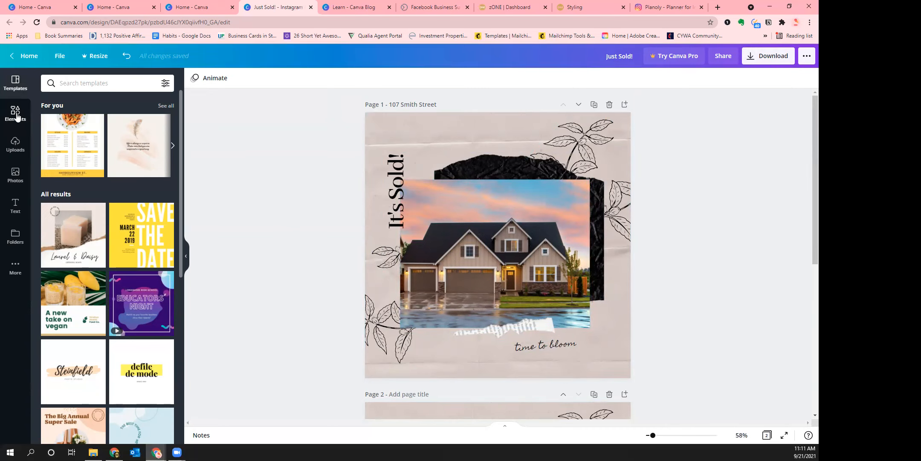
Show the Uploads panel with the previously uploaded ONE brand logo images
left_click(14, 141)
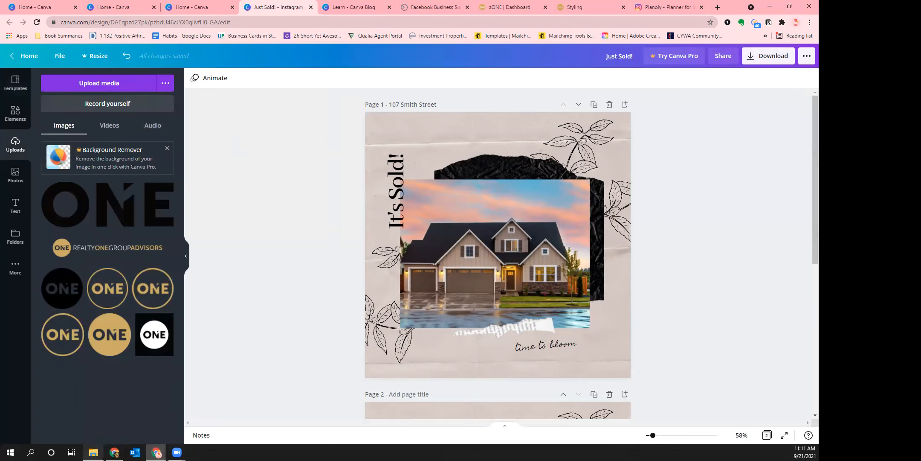
mouse_move(93, 451)
Copy the winner (1) image from Downloads, return to Canva and add a blank page 3
left_click(93, 452)
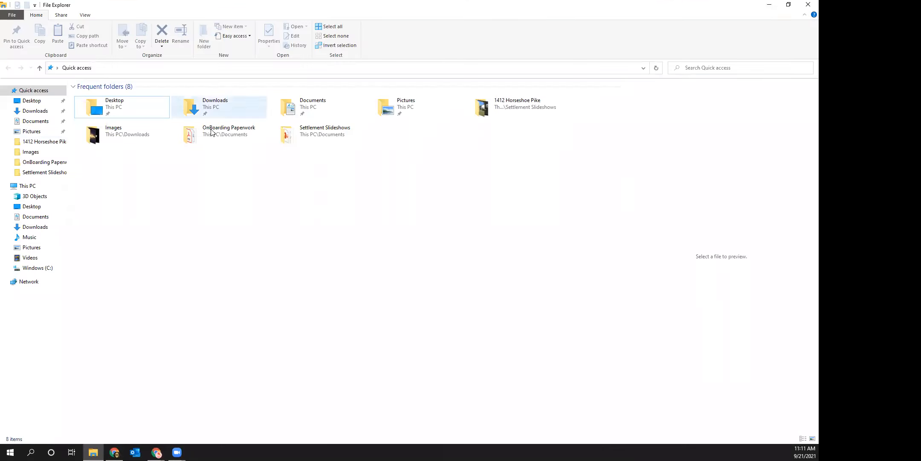
double_click(223, 105)
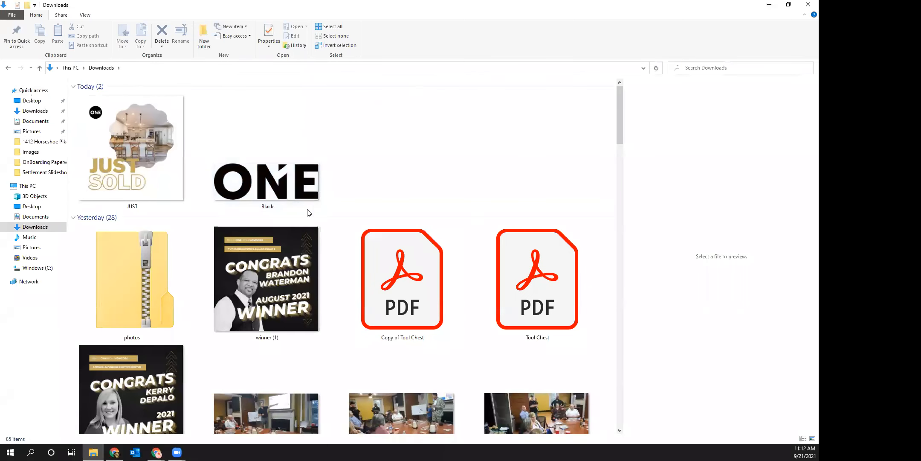
left_click(277, 286)
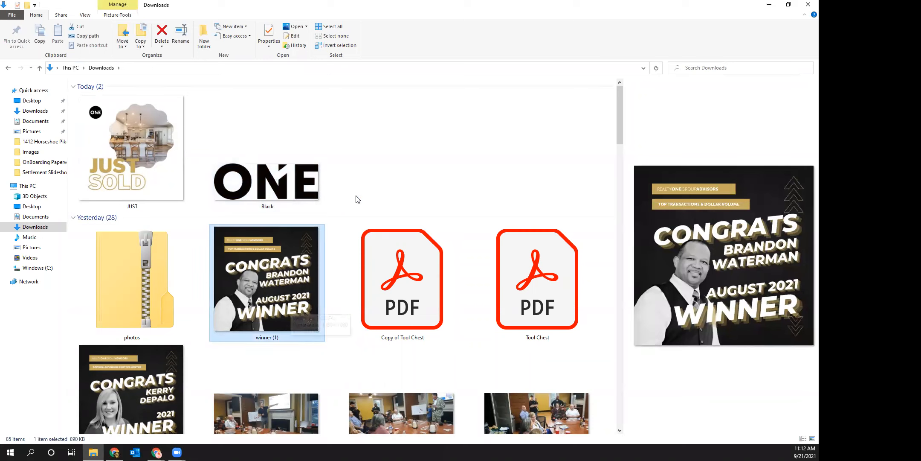
key("ctrl+c")
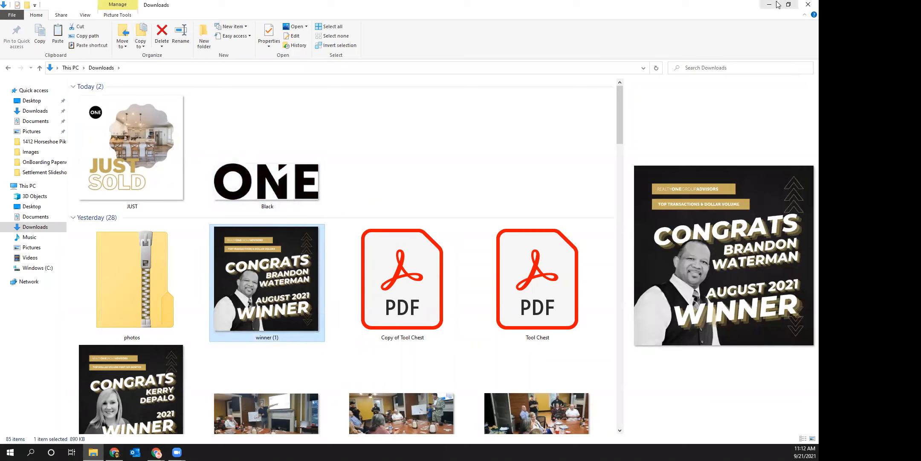
key("alt+Tab")
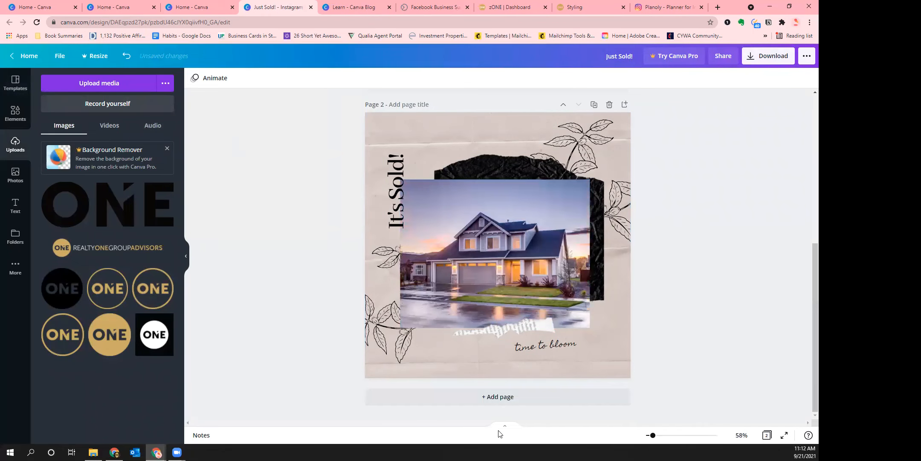
left_click(523, 396)
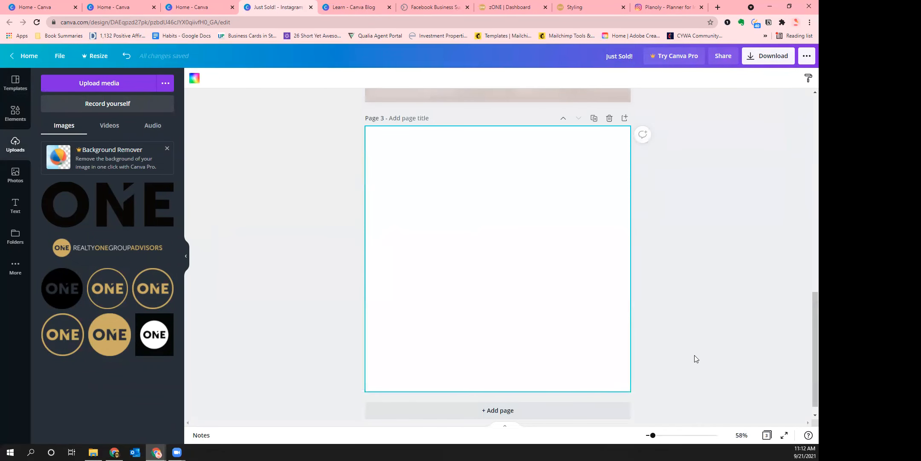
Paste the winner image onto page 3, then delete it to leave the page blank
key("ctrl+v")
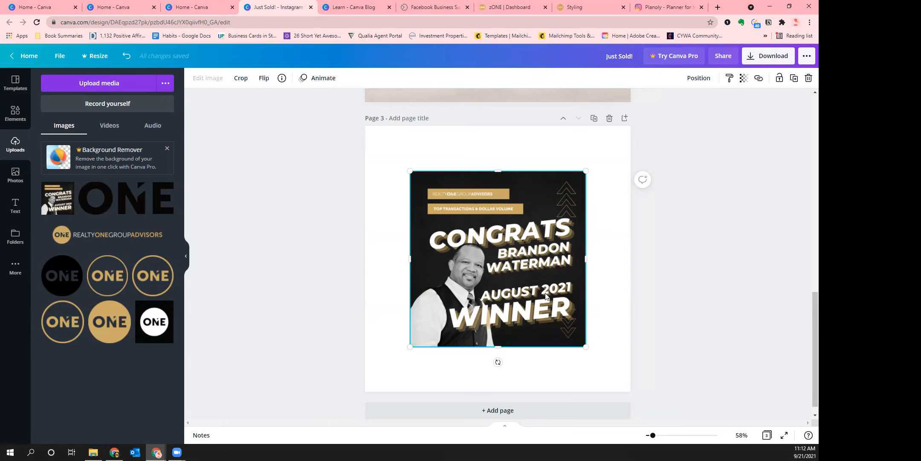
key("Delete")
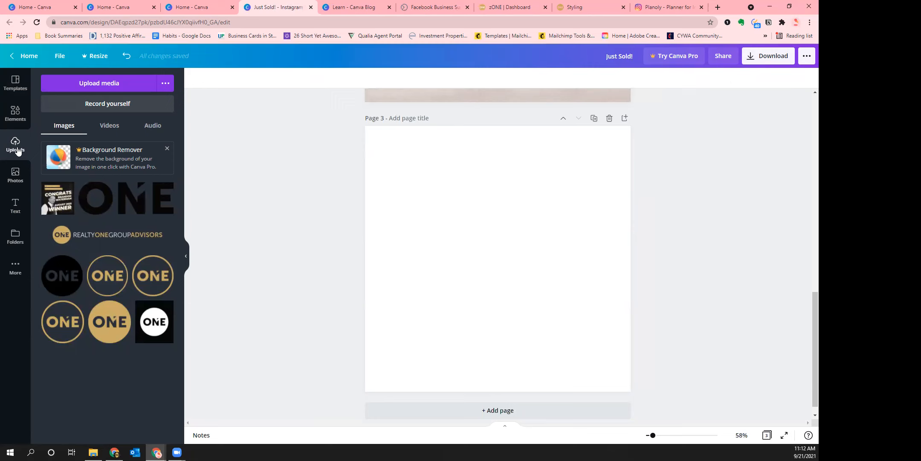
Fill page 3 with a pale shadow stock photo and shift its framing upward
left_click(17, 181)
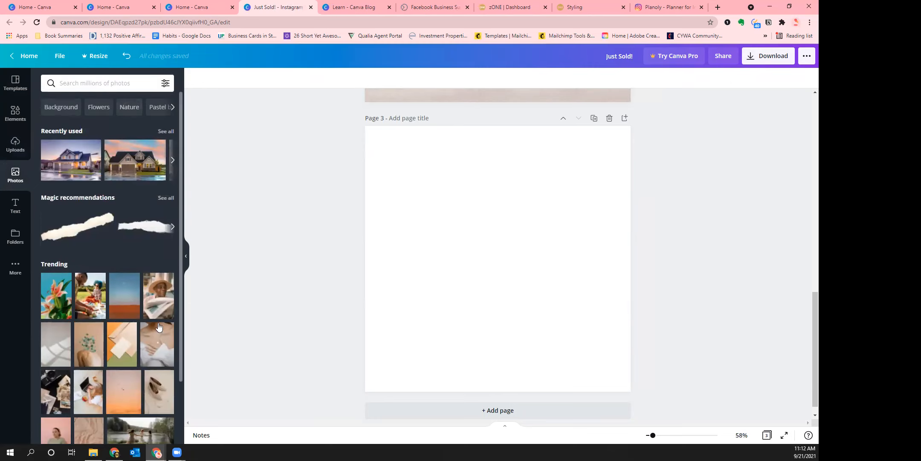
scroll(125, 271, "down", 1)
left_click_drag(55, 301, 369, 262)
double_click(507, 354)
left_click_drag(504, 341, 502, 317)
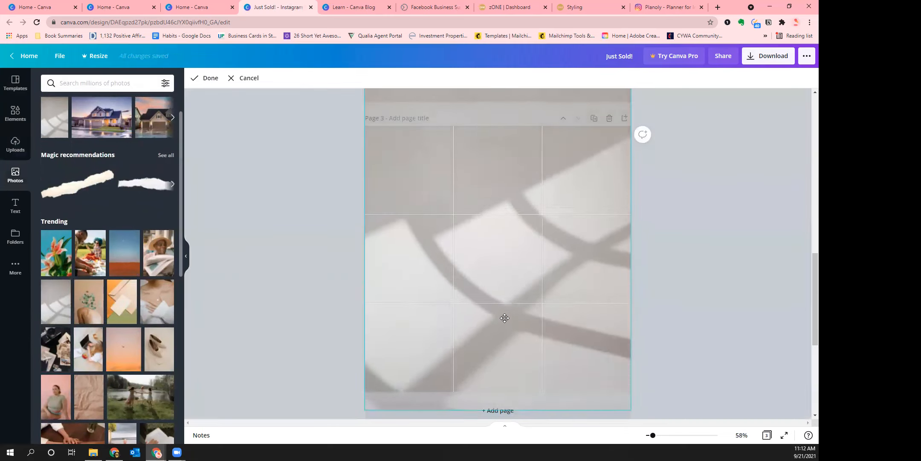
left_click(776, 335)
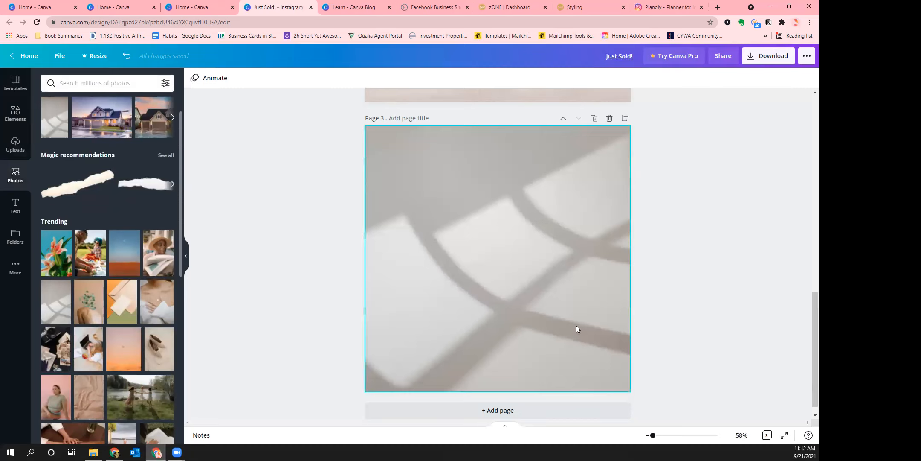
Replace page 3's background with the crumpled brown paper photo
left_click(457, 338)
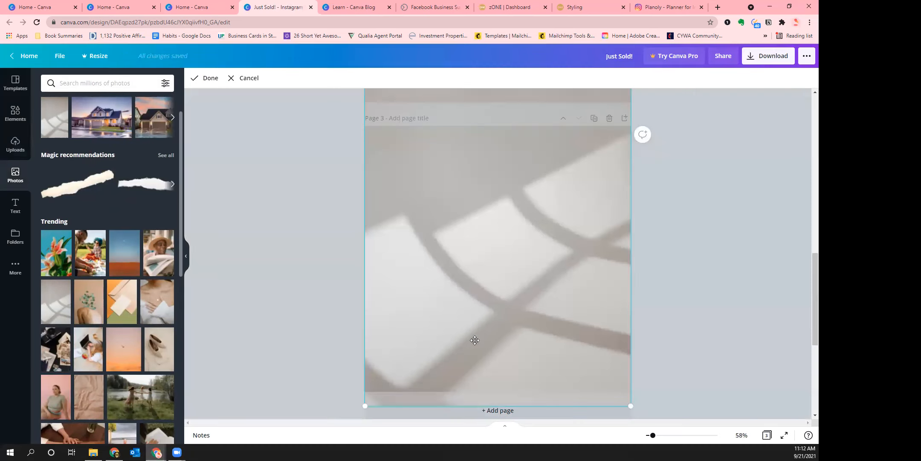
left_click(332, 306)
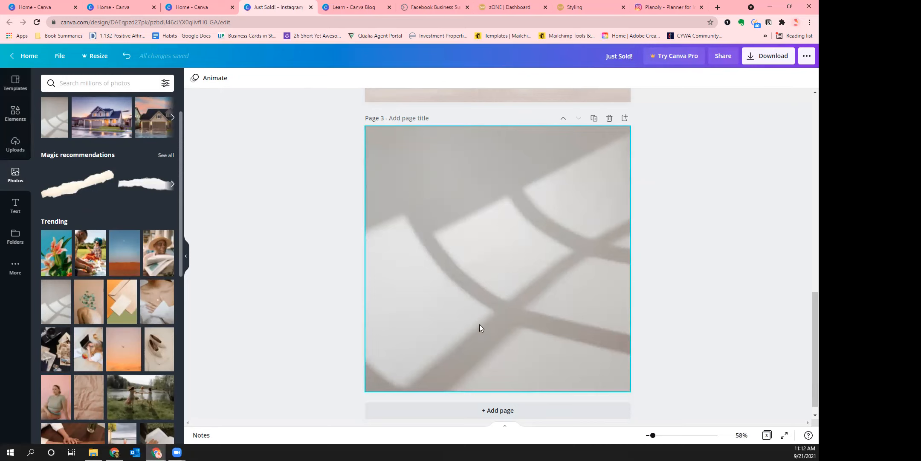
scroll(70, 233, "down", 4)
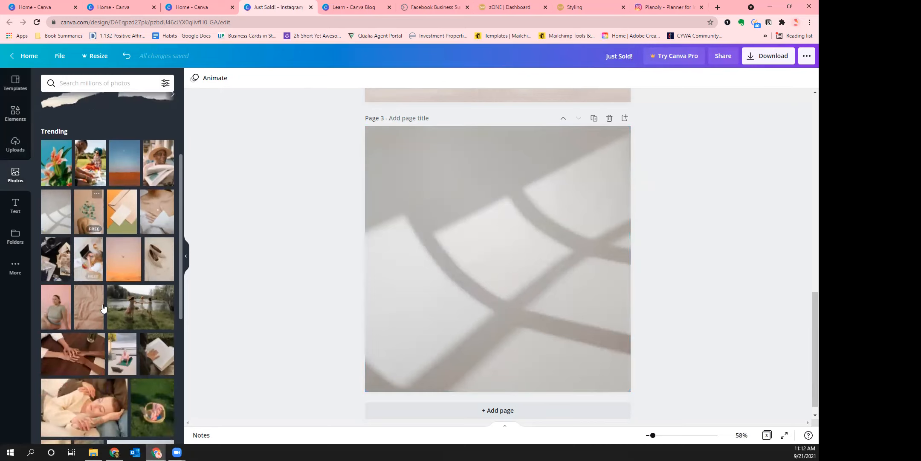
left_click_drag(81, 235, 386, 256)
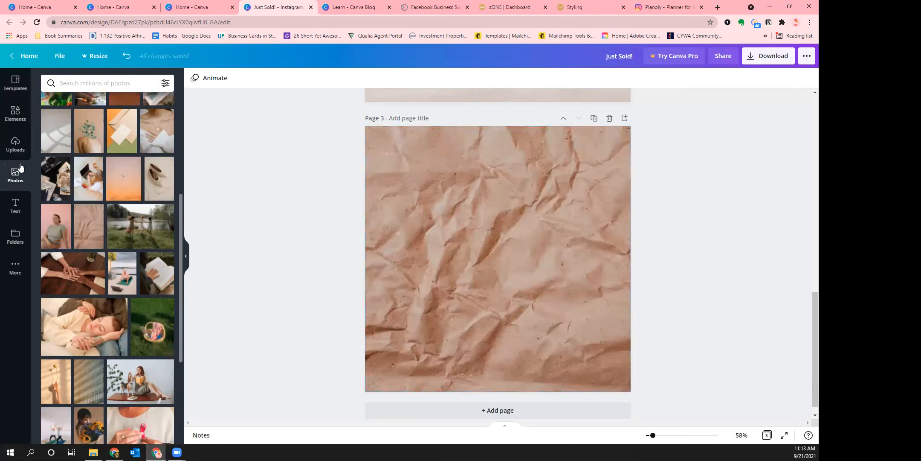
left_click(24, 205)
scroll(130, 269, "down", 5)
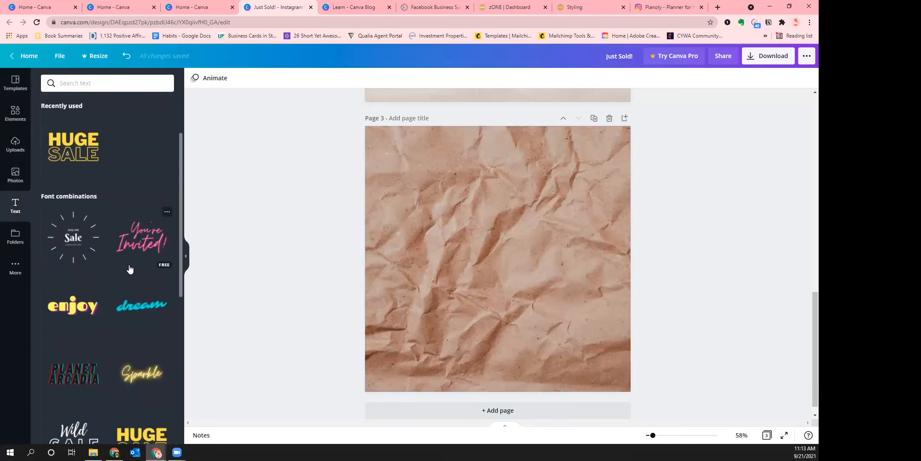
Add the 'Who needs a boyfriend when you have the best set of friends.' quote in white
scroll(129, 268, "down", 5)
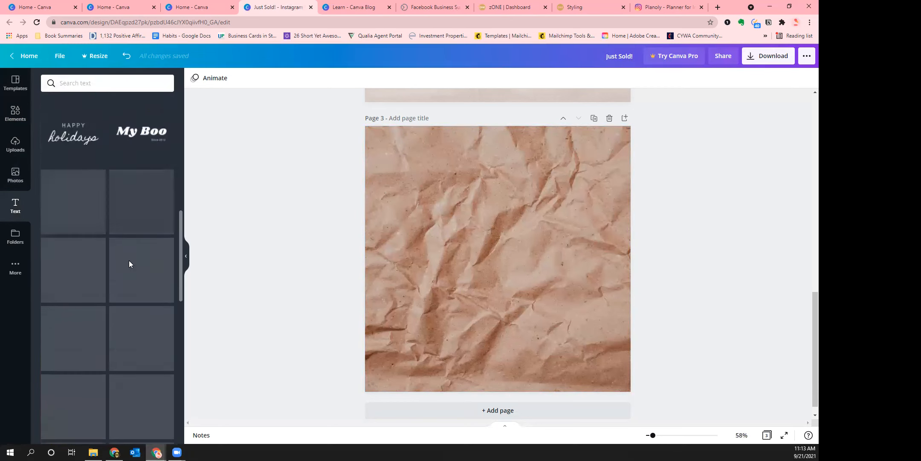
scroll(130, 264, "down", 10)
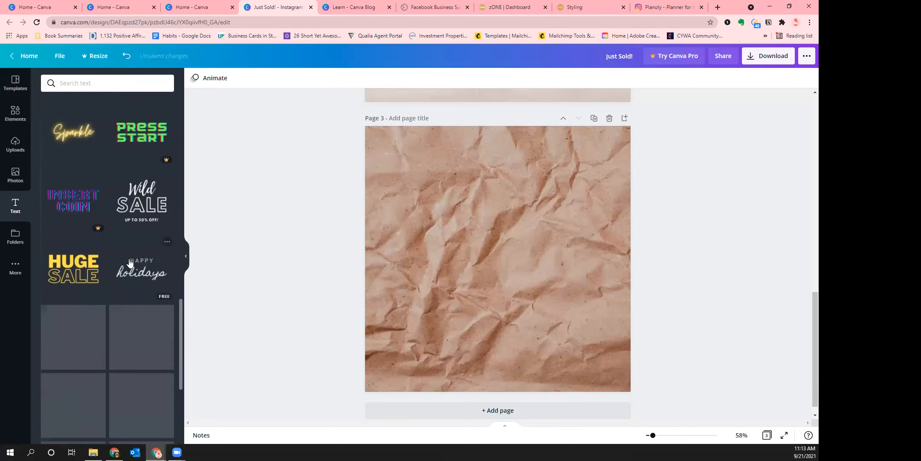
scroll(130, 264, "down", 3)
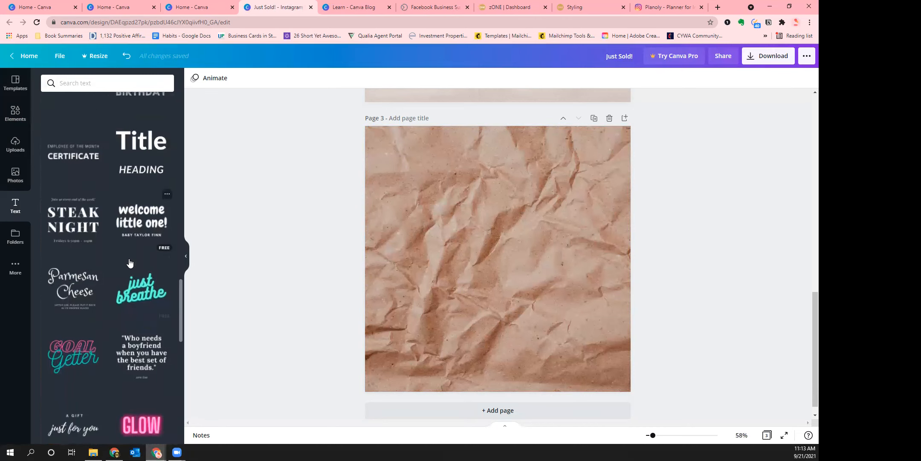
left_click(133, 271)
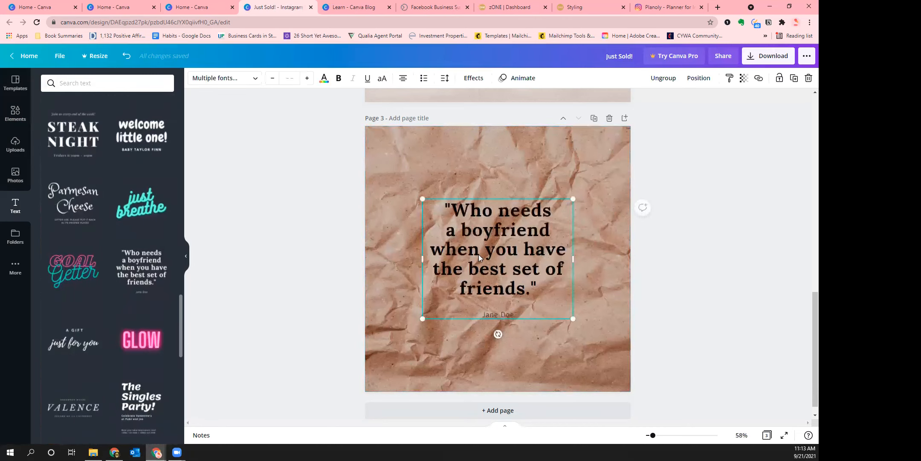
left_click(324, 77)
left_click(165, 249)
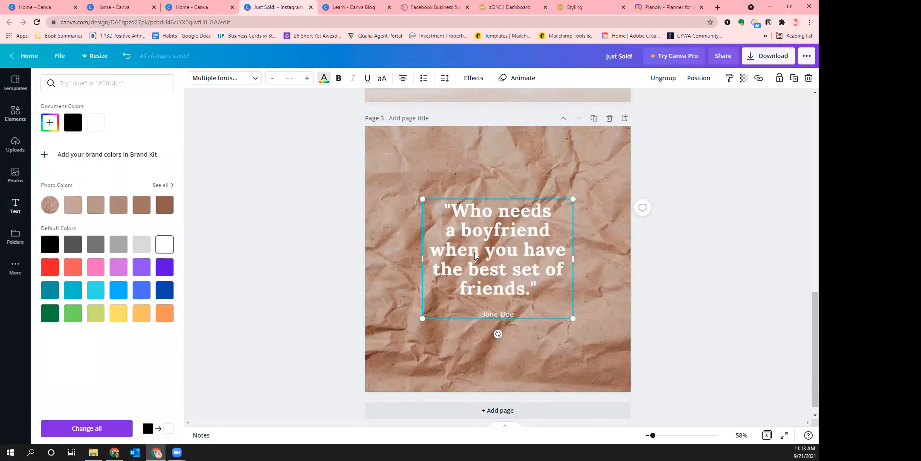
Apply the Lift text effect to the quote
left_click(686, 294)
left_click(727, 322)
left_click(528, 255)
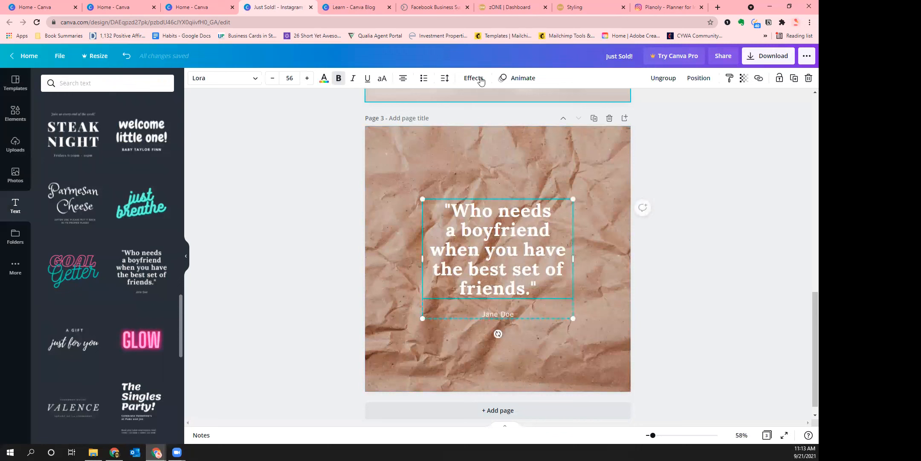
left_click(473, 78)
left_click(154, 139)
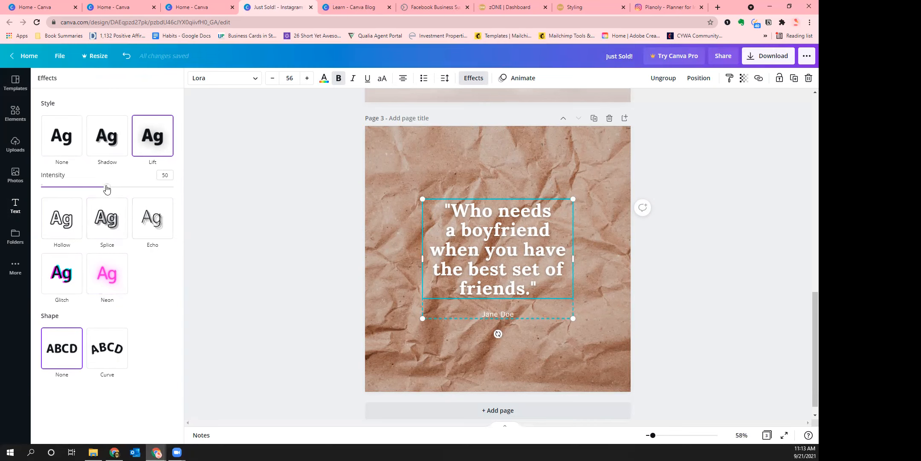
Try a Shadow effect on the quote with transparency set to 0
left_click(110, 148)
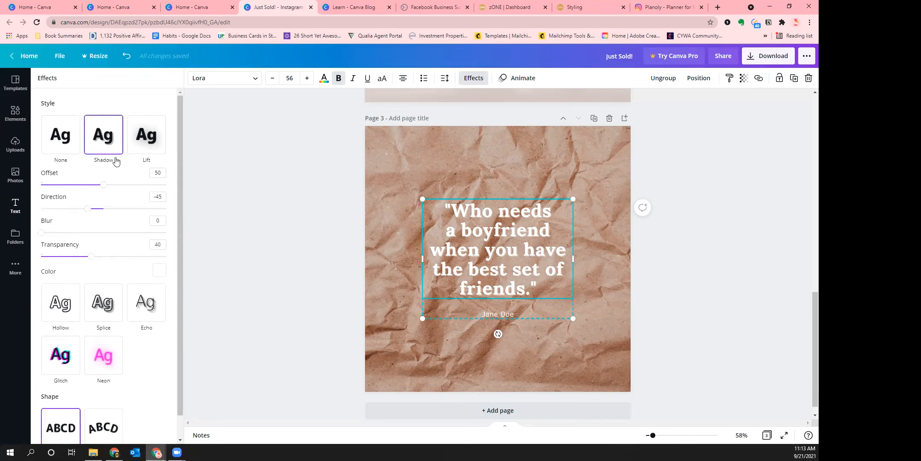
left_click(159, 273)
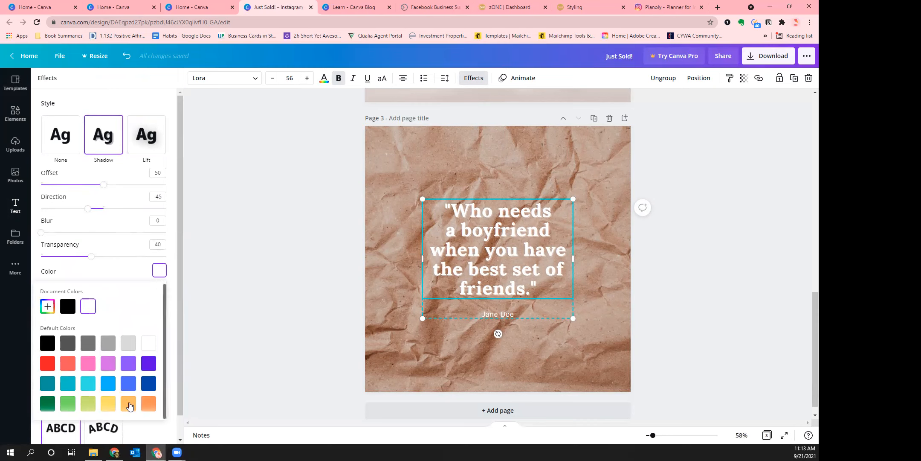
left_click(101, 137)
left_click(159, 271)
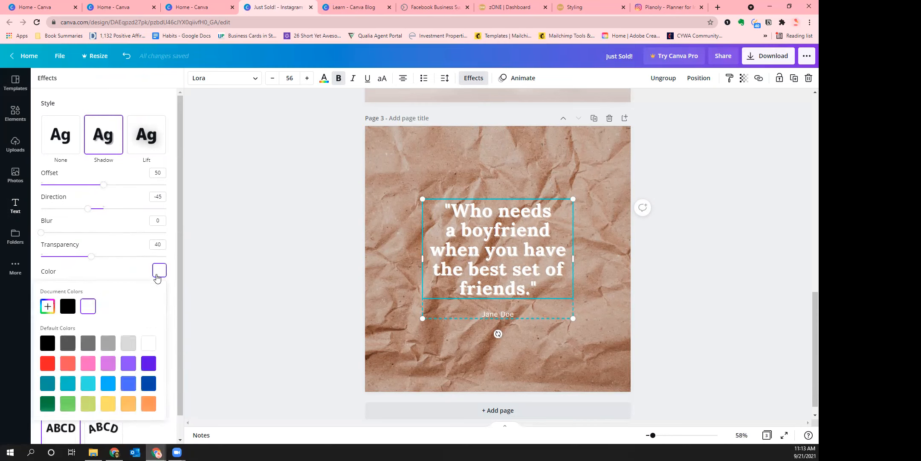
left_click(103, 130)
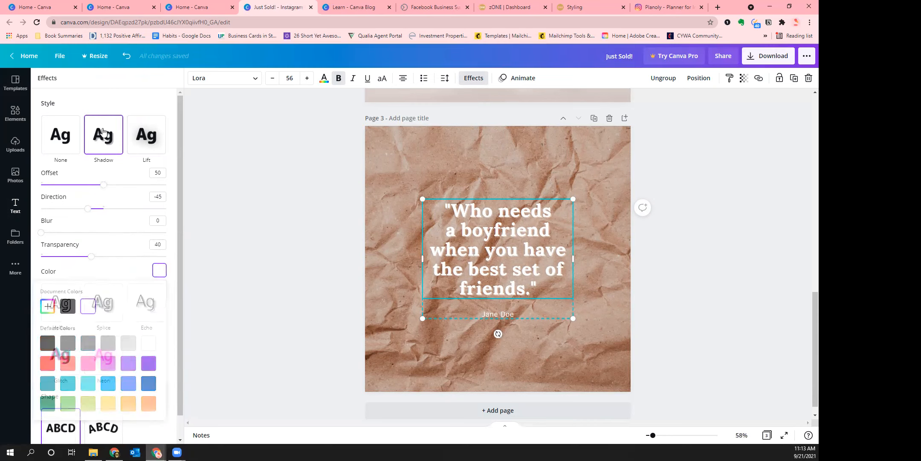
mouse_move(93, 260)
left_mouse_down()
mouse_move(145, 256)
mouse_move(35, 255)
mouse_move(145, 255)
mouse_move(48, 255)
mouse_move(95, 256)
left_mouse_up()
Compare Lift, Neon and Shadow effects, settling on Lift at intensity 100
left_click(150, 135)
left_click_drag(104, 187, 181, 190)
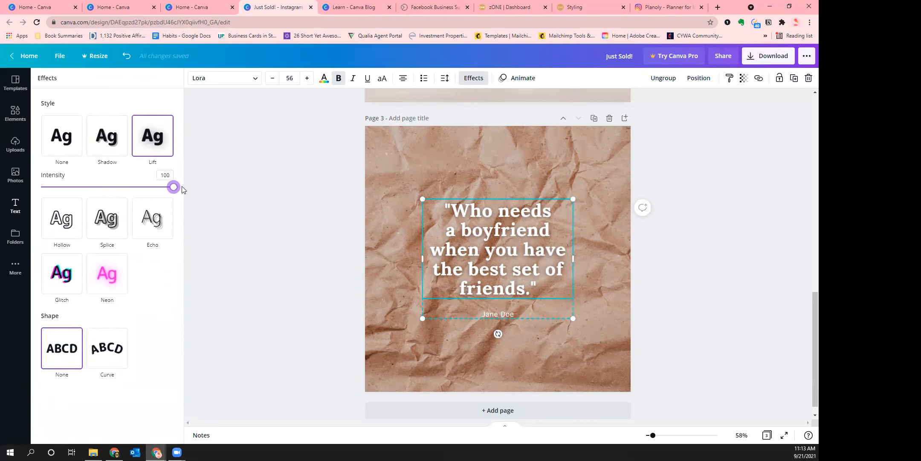
left_click(110, 280)
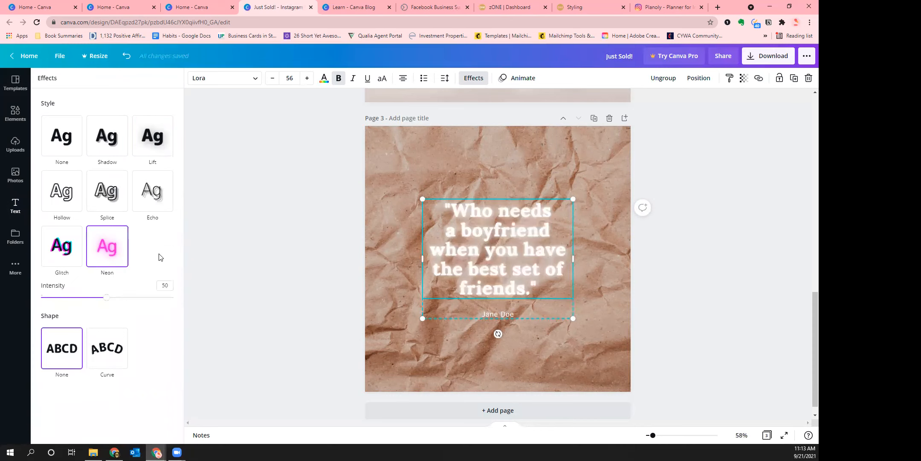
mouse_move(107, 301)
left_mouse_down()
mouse_move(200, 301)
mouse_move(12, 301)
mouse_move(190, 304)
mouse_move(39, 298)
mouse_move(96, 300)
left_mouse_up()
left_click(110, 141)
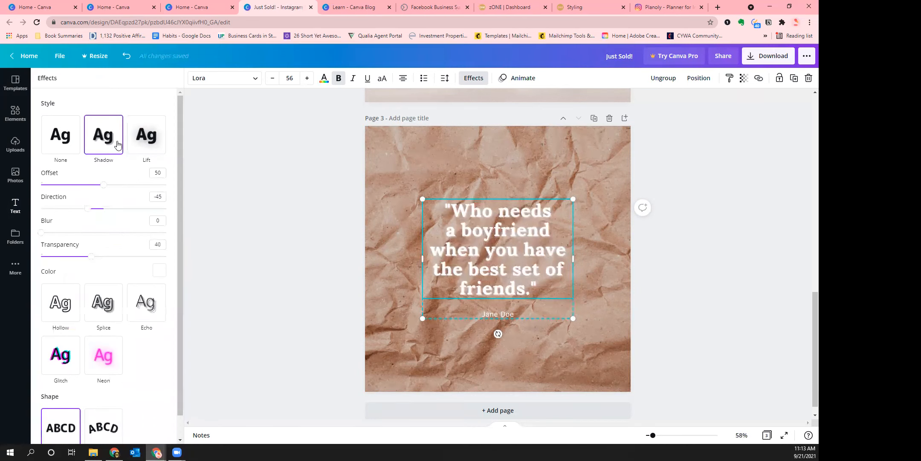
left_click(151, 140)
left_click_drag(141, 190, 212, 212)
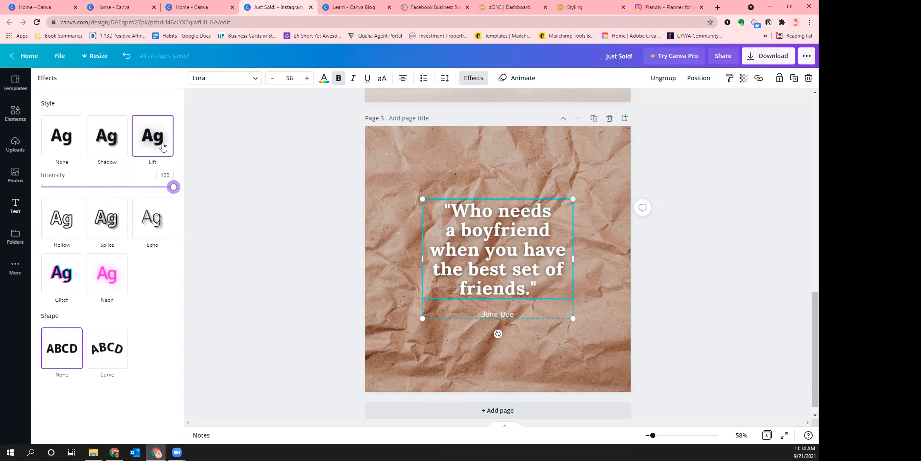
Reconfirm the quote's Lift effect and deselect to view the finished page 3
left_click(686, 271)
left_click(714, 295)
left_click(519, 275)
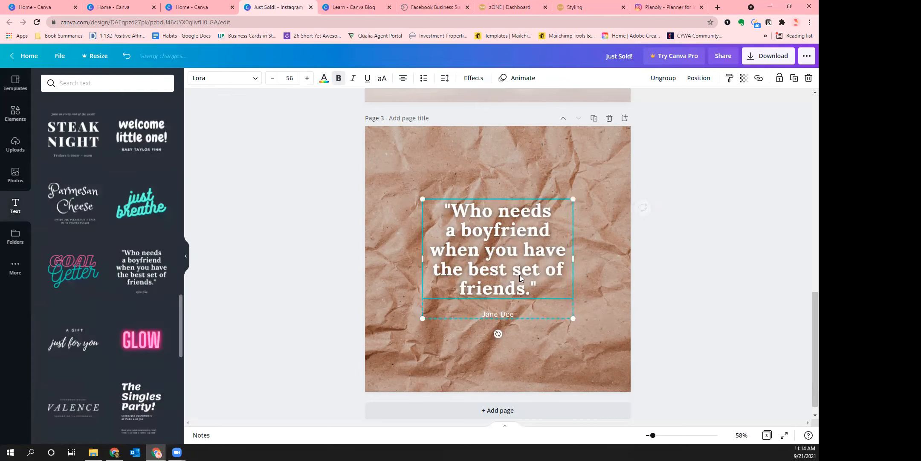
left_click(473, 78)
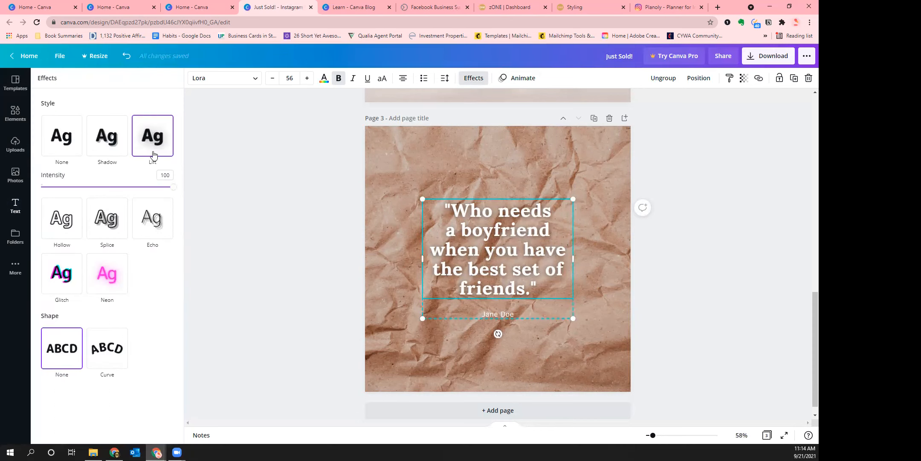
left_click(159, 146)
left_click(690, 310)
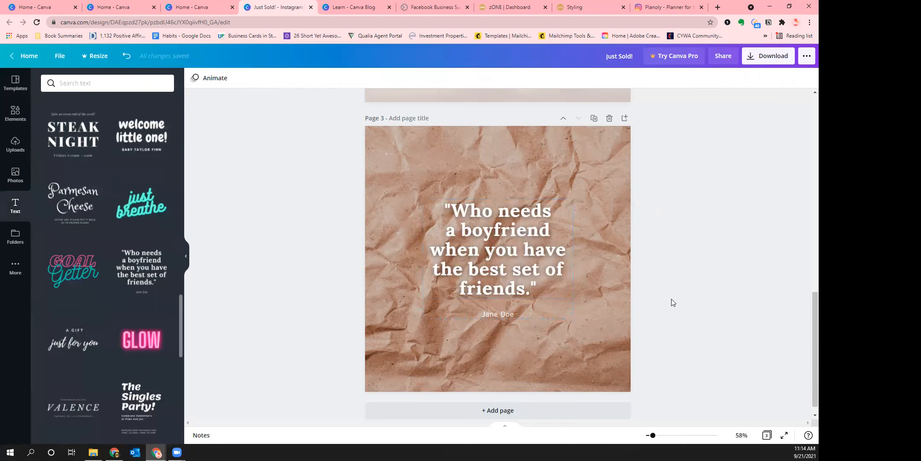